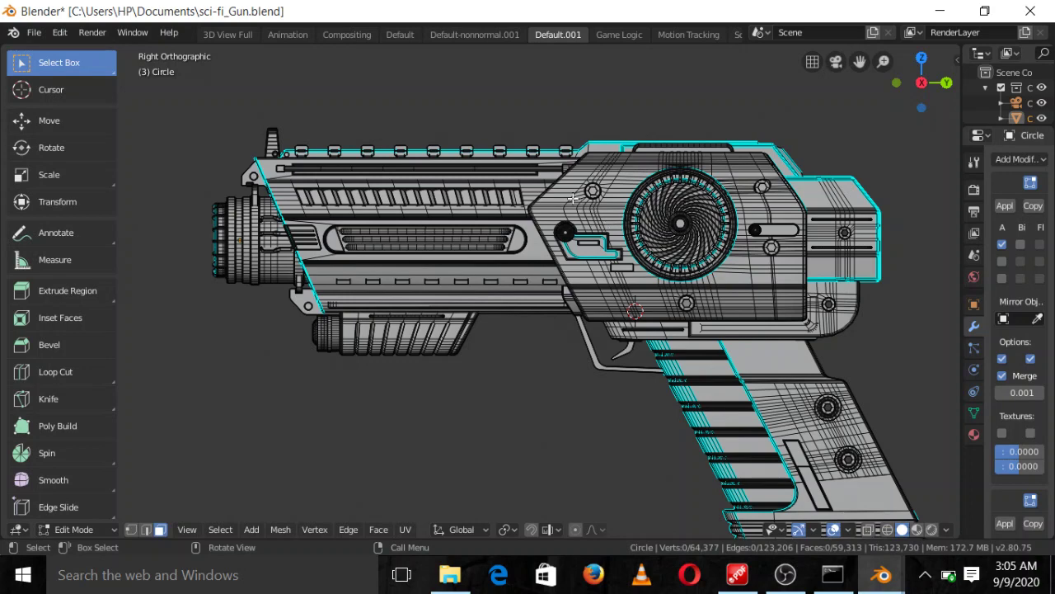
# Examine the side of the gun around the round turbine and its curved blades.
pyautogui.scroll(-1, 573, 198)
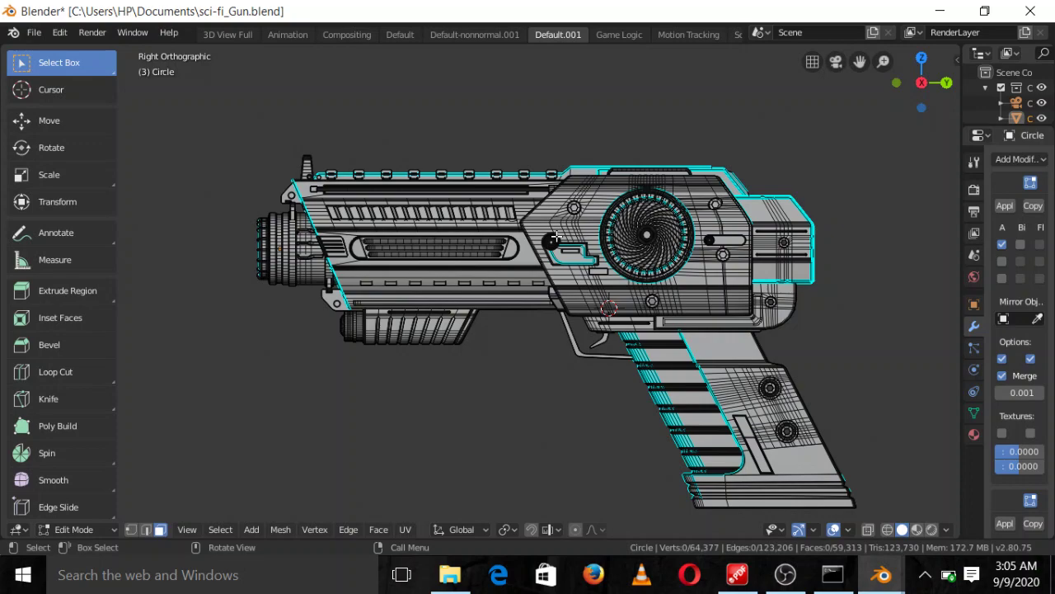
pyautogui.moveTo(584, 256); pyautogui.dragTo(660, 279, button='middle')
pyautogui.scroll(-3, 593, 317)
pyautogui.scroll(5, 660, 279)
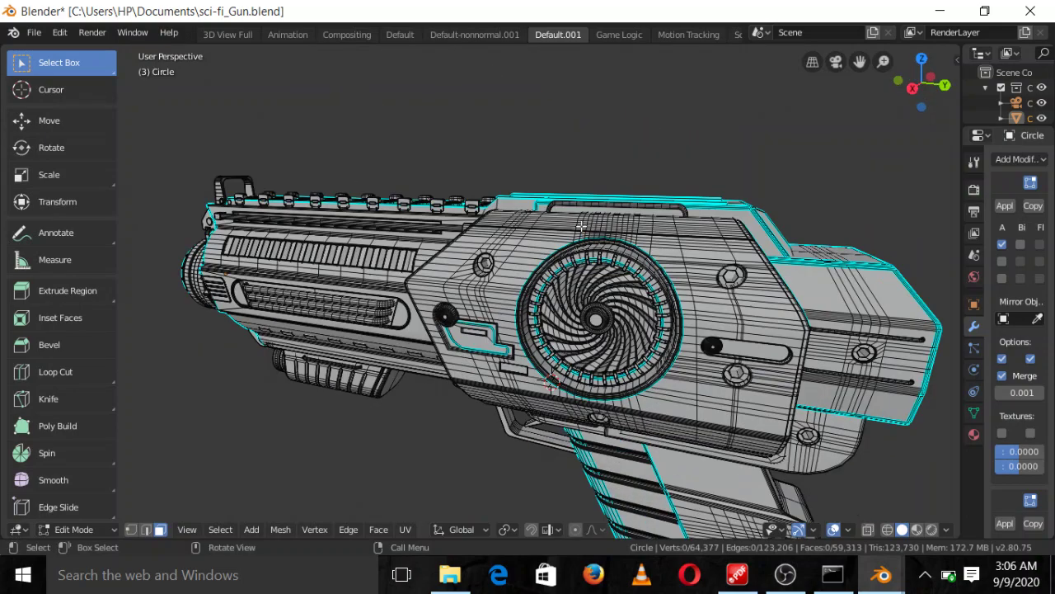
pyautogui.scroll(5, 678, 369)
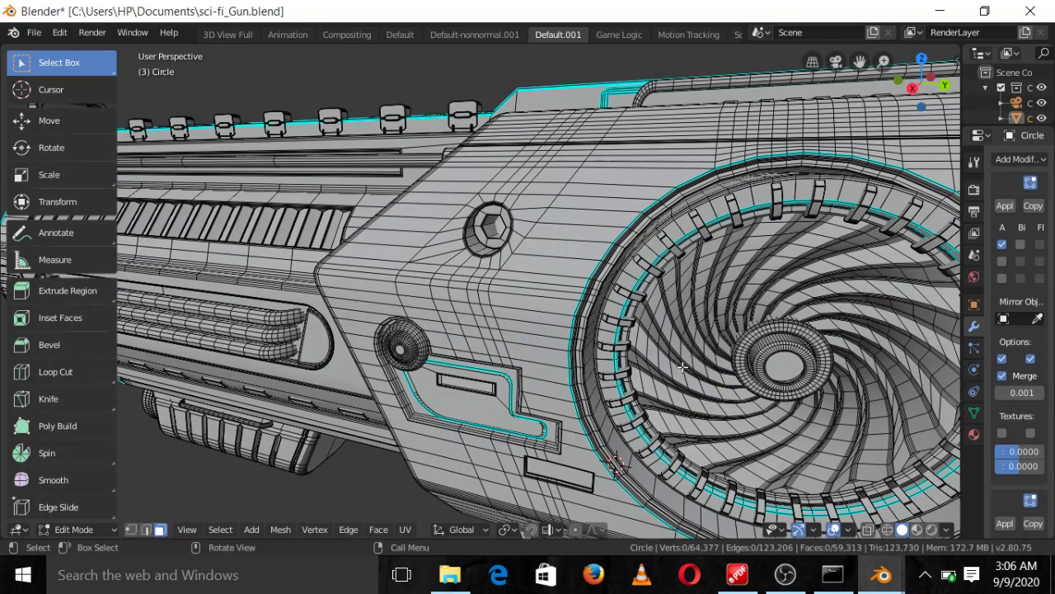
pyautogui.scroll(-5, 683, 367)
pyautogui.moveTo(678, 366); pyautogui.dragTo(588, 360, button='middle')
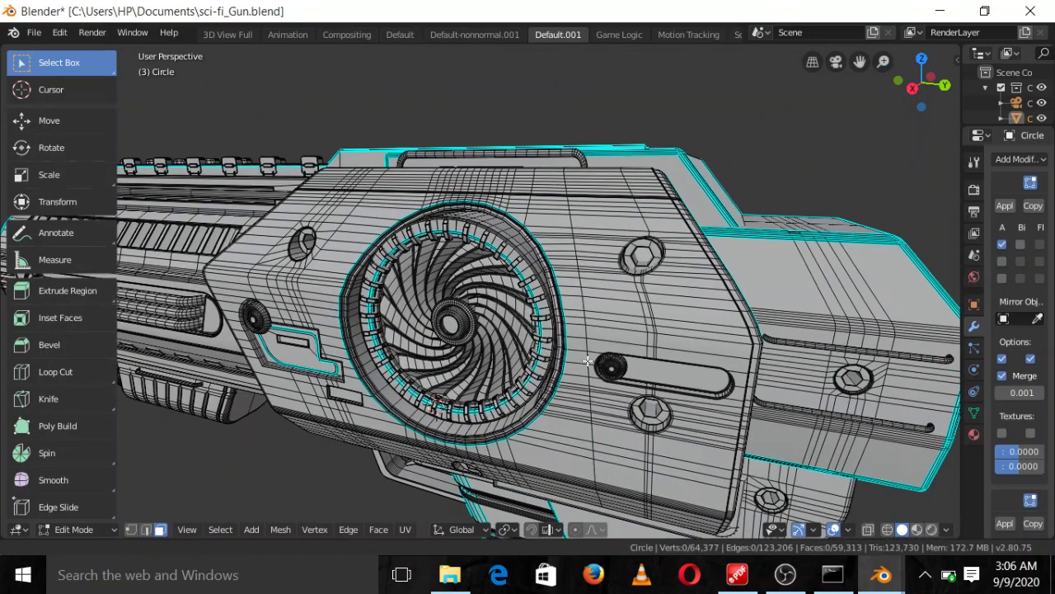
pyautogui.scroll(3, 588, 360)
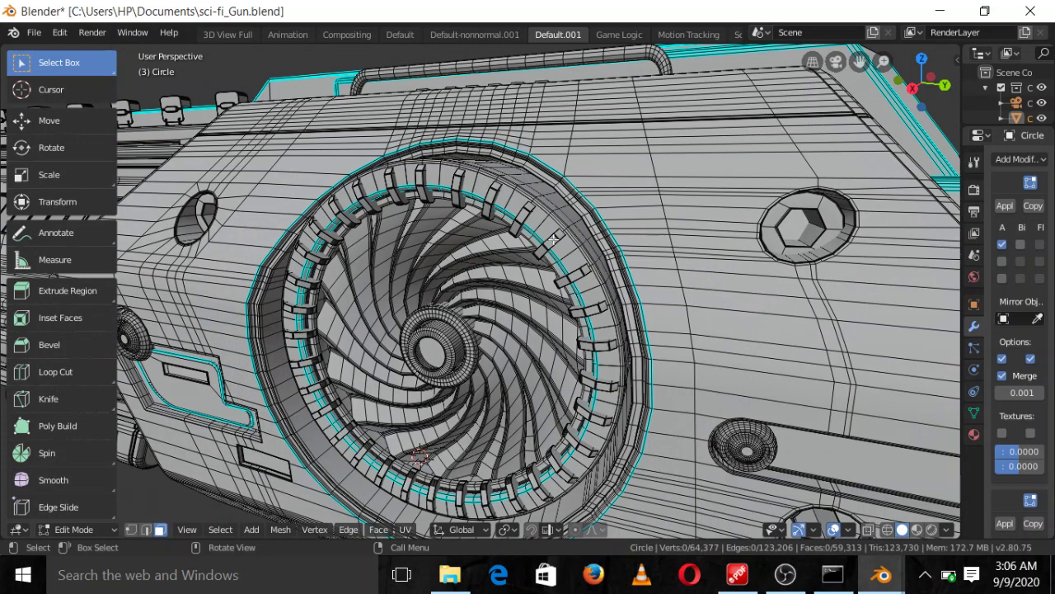
# Hide the whole linked outer side plate that surrounds the turbine.
pyautogui.click(549, 212)
pyautogui.scroll(-4, 552, 212)
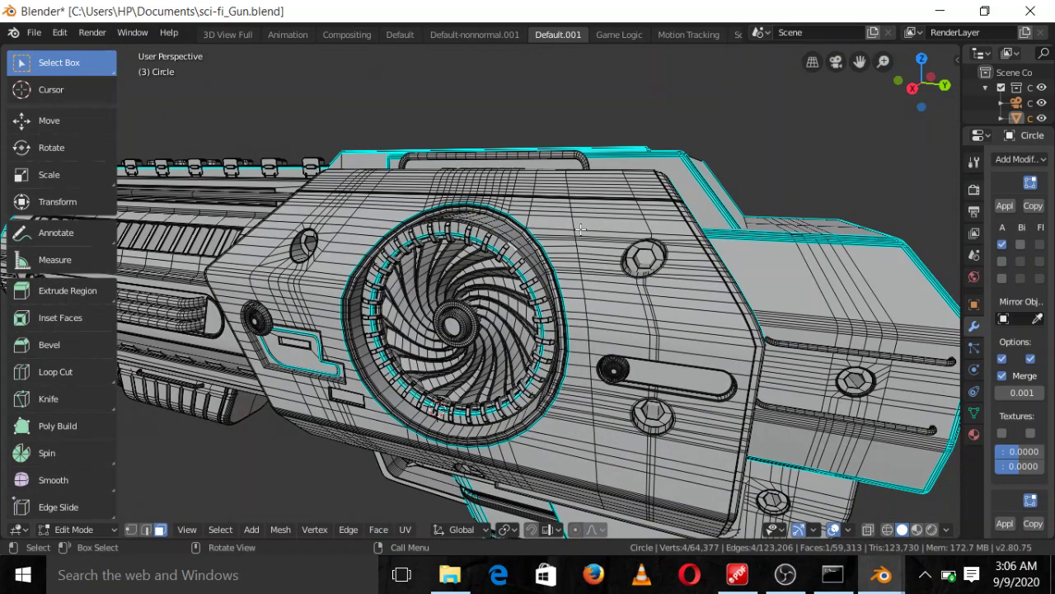
pyautogui.click(581, 229)
pyautogui.hotkey('ctrl', 'l')
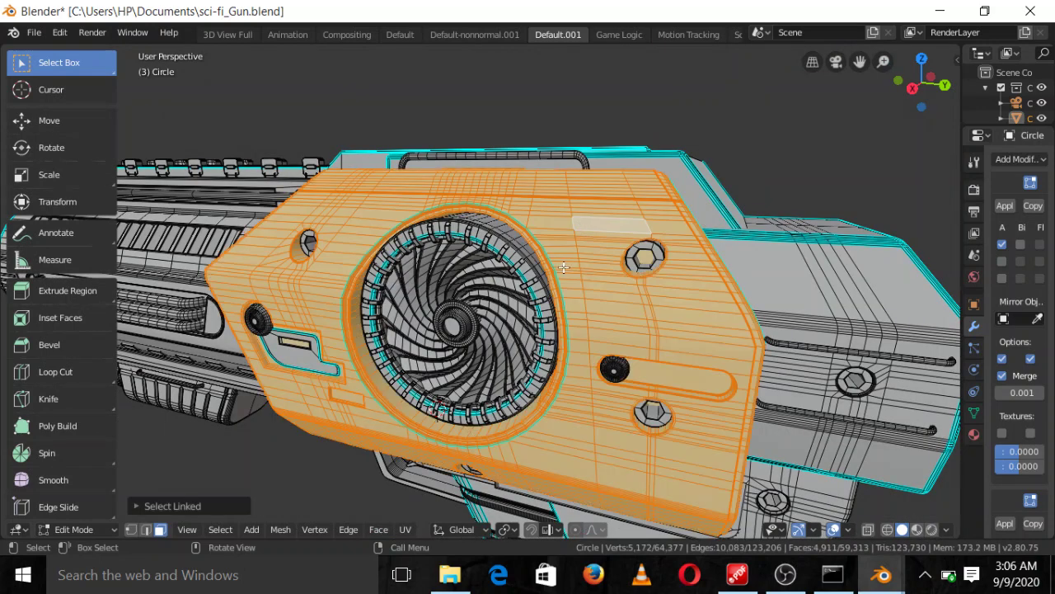
pyautogui.press('h')
# Hide the linked rear plate, upper cover with its rail handle, main barrel body and lower receiver housing around the turbine.
pyautogui.moveTo(525, 264); pyautogui.dragTo(617, 308, button='middle')
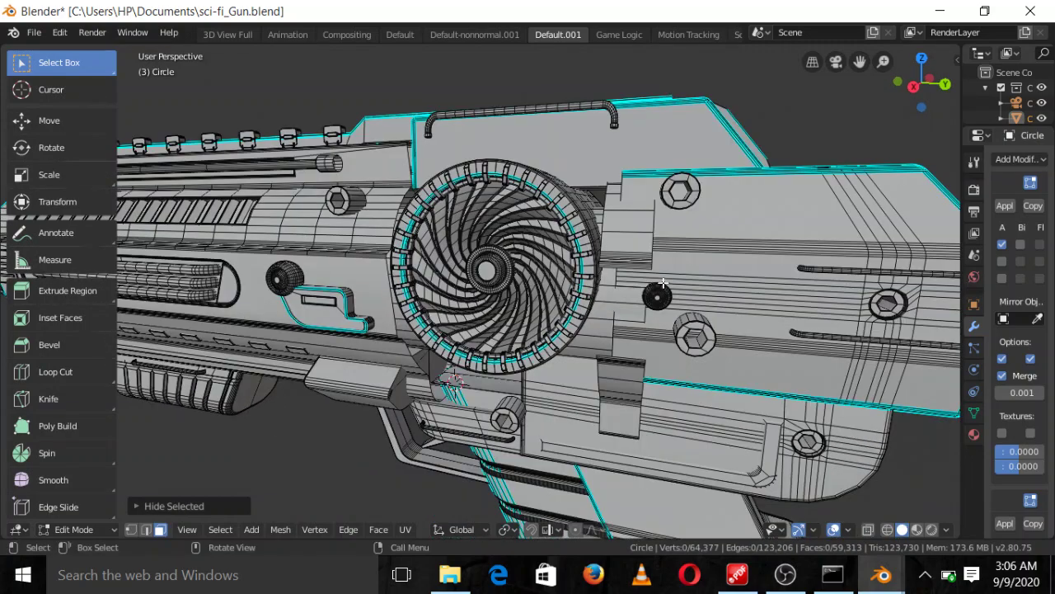
pyautogui.press('l')
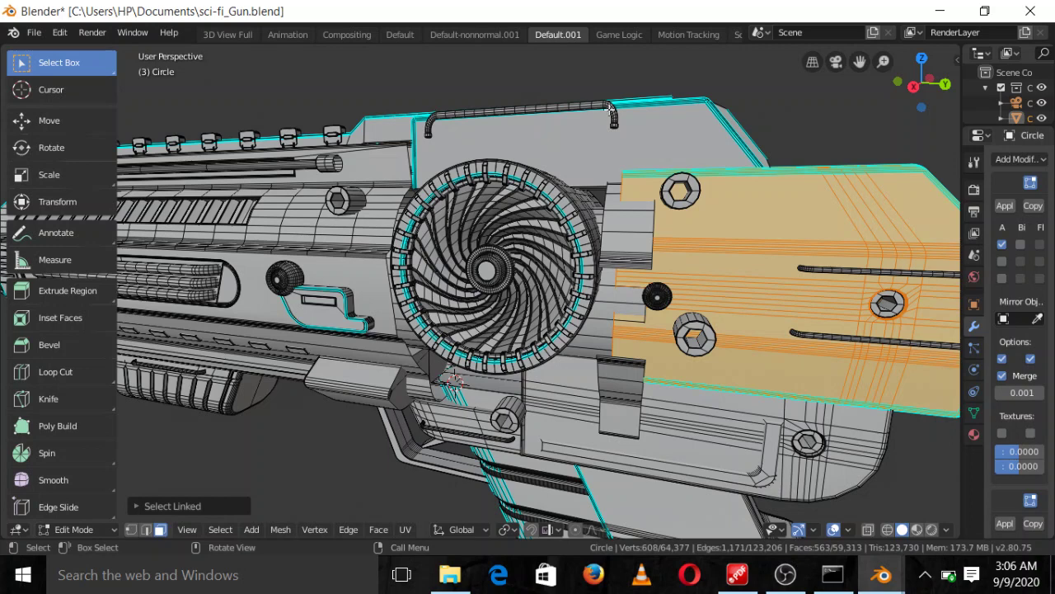
pyautogui.press('l')
pyautogui.press('l')
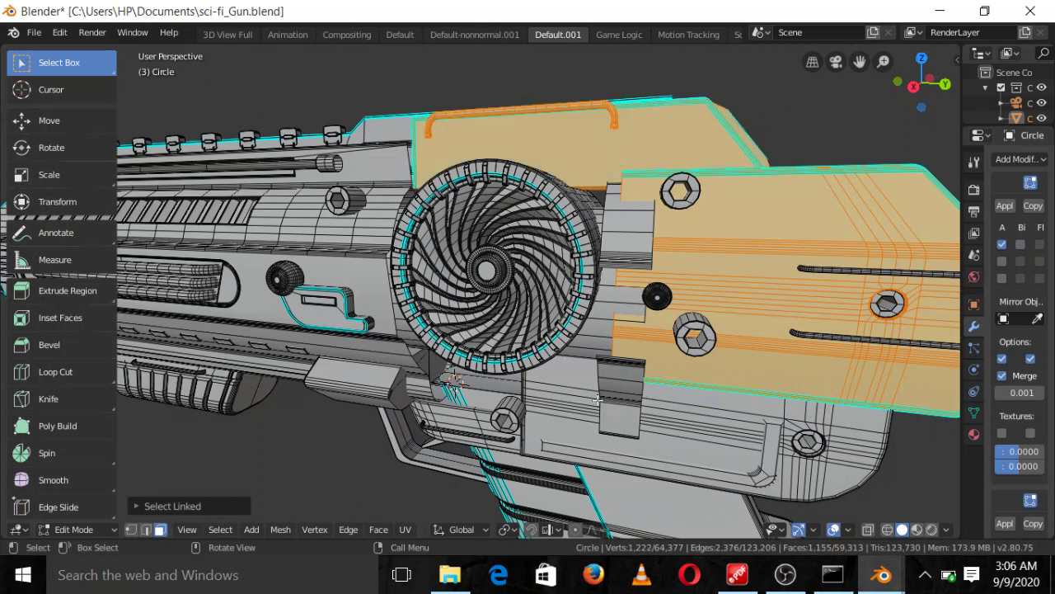
pyautogui.press('l')
pyautogui.press('l')
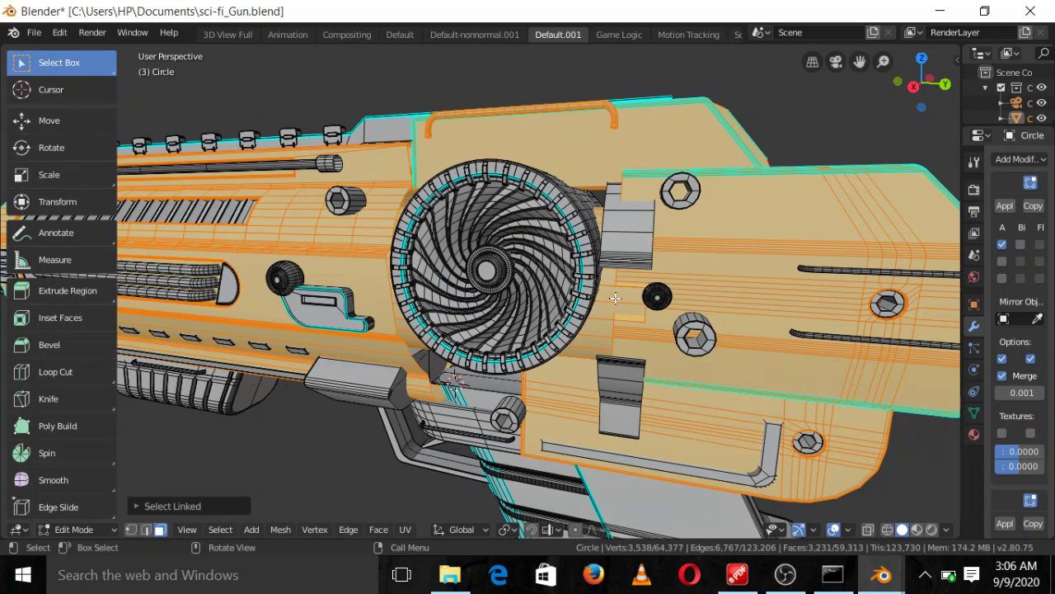
pyautogui.press('h')
pyautogui.scroll(-2, 616, 284)
pyautogui.moveTo(605, 278); pyautogui.dragTo(596, 285, button='middle')
pyautogui.moveTo(602, 321); pyautogui.dragTo(659, 287, button='middle')
pyautogui.scroll(2, 660, 287)
pyautogui.scroll(2, 627, 273)
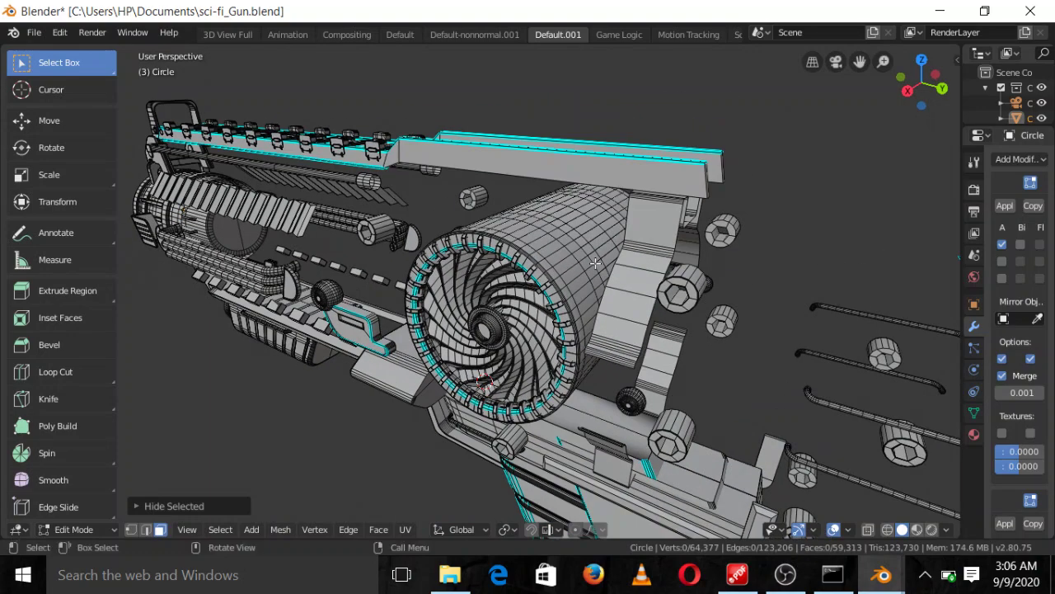
pyautogui.scroll(2, 595, 262)
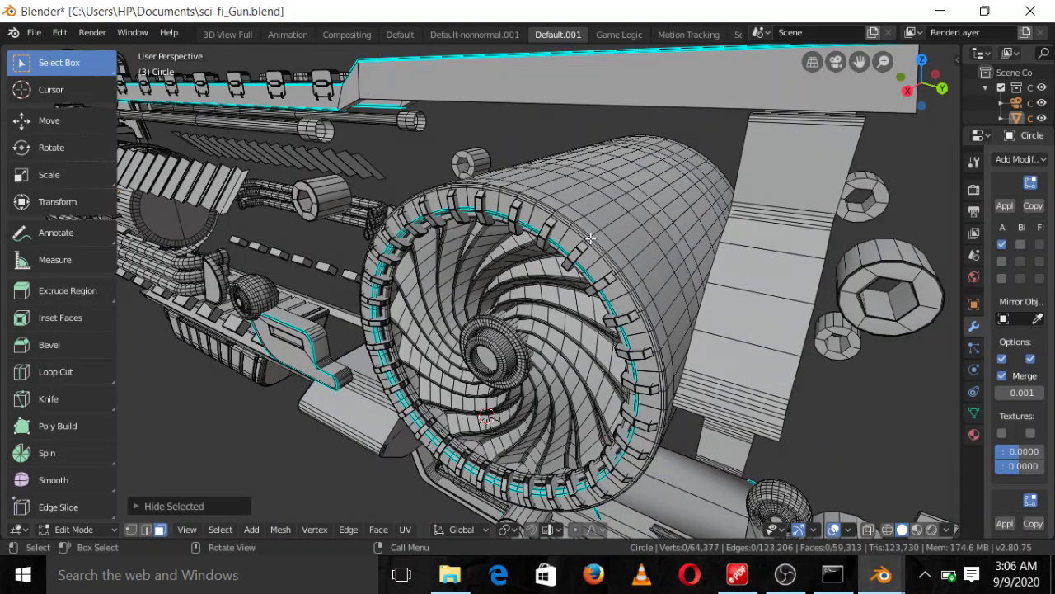
pyautogui.click(590, 238)
pyautogui.press('l')
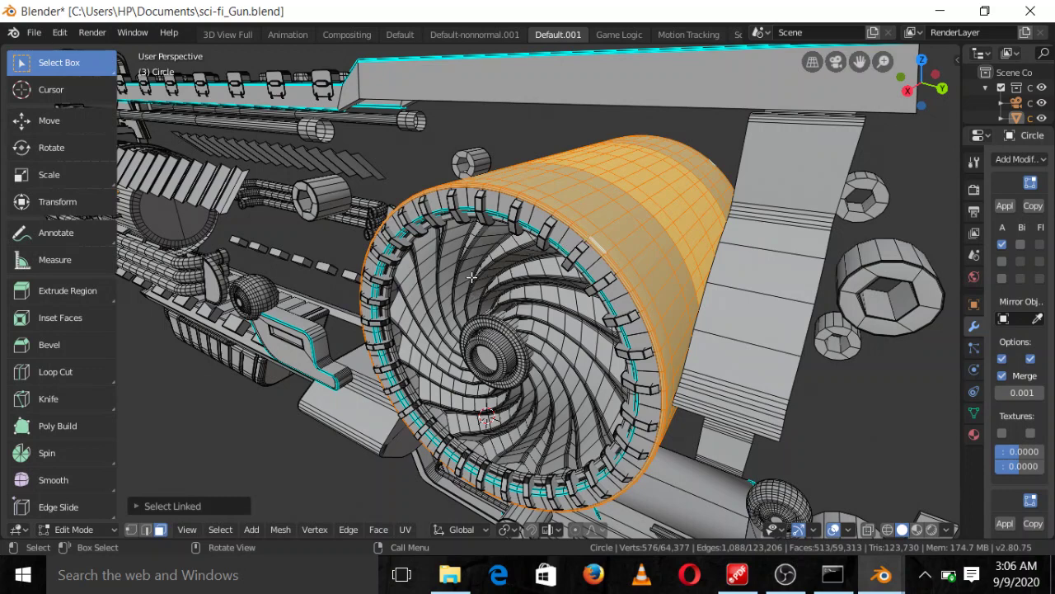
pyautogui.hotkey('ctrl', 'z')
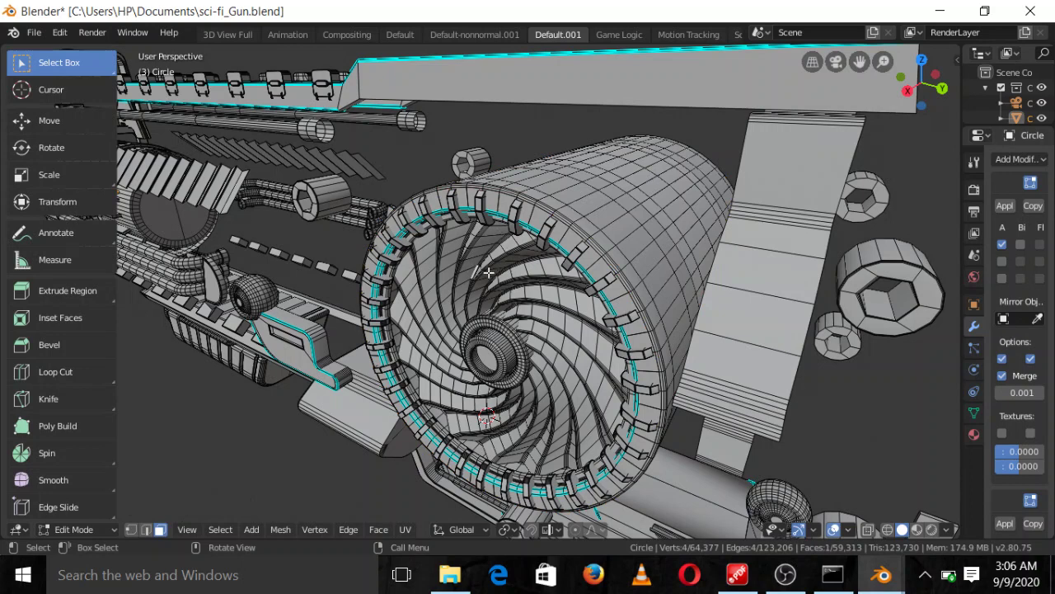
# Move all linked curved turbine blades about 1.2 out of the housing along the global X axis and clear the selection.
pyautogui.hotkey('ctrl', 'l')
pyautogui.press('g')
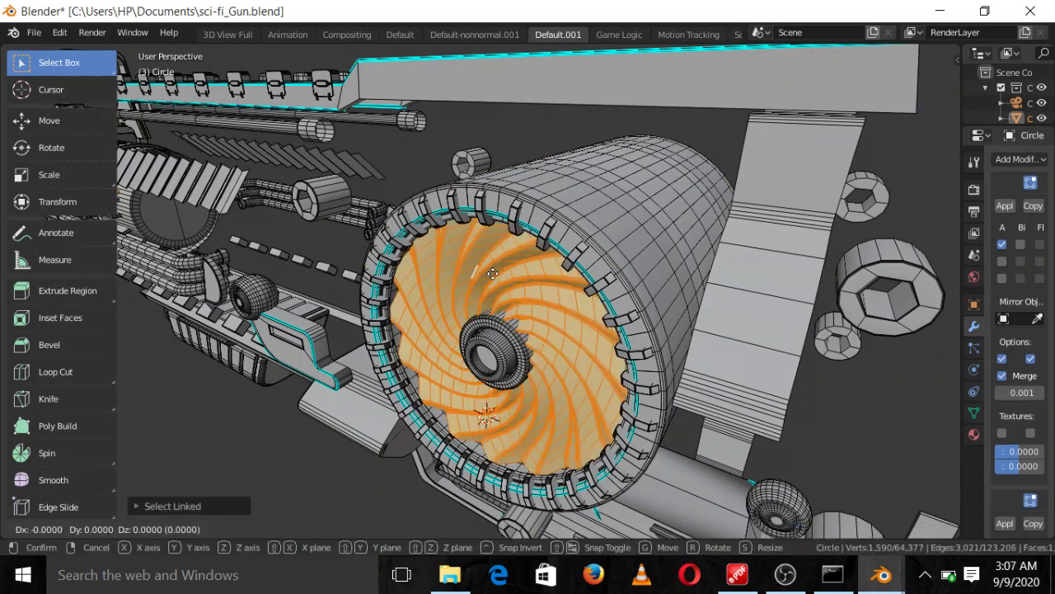
pyautogui.press('y')
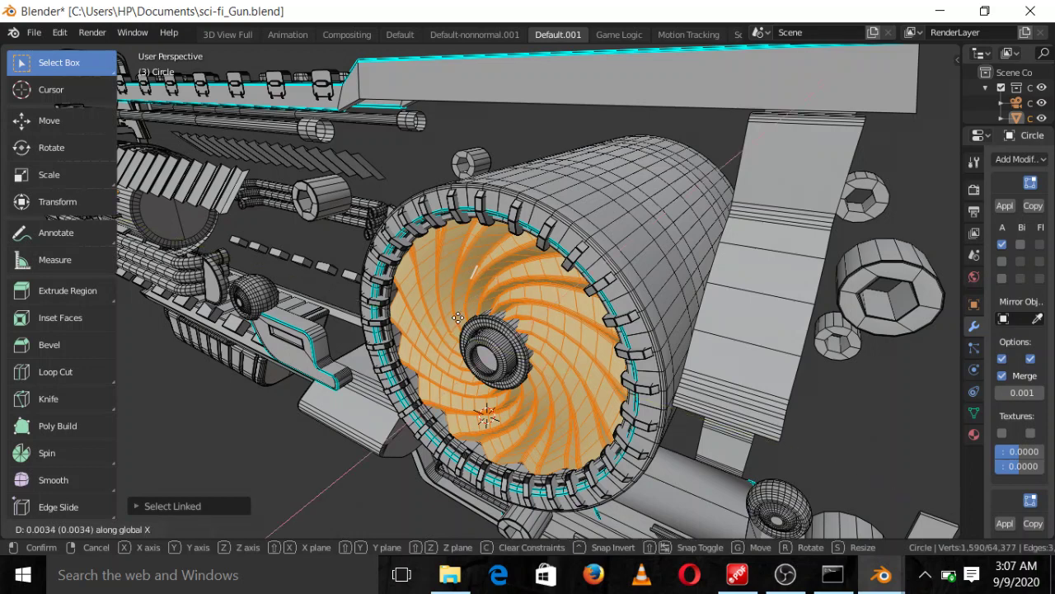
pyautogui.press('x')
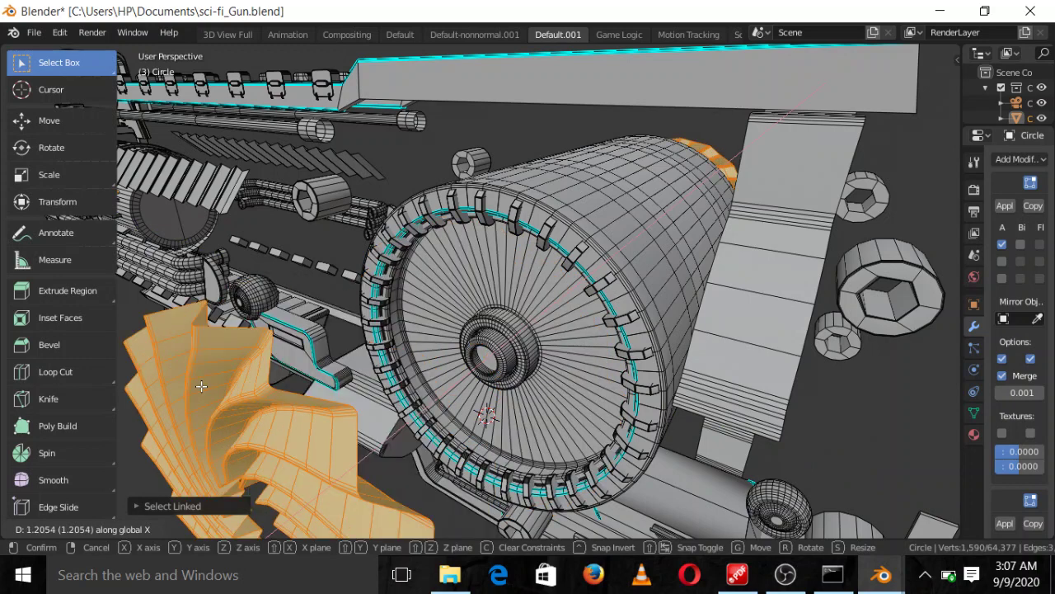
pyautogui.click(304, 321)
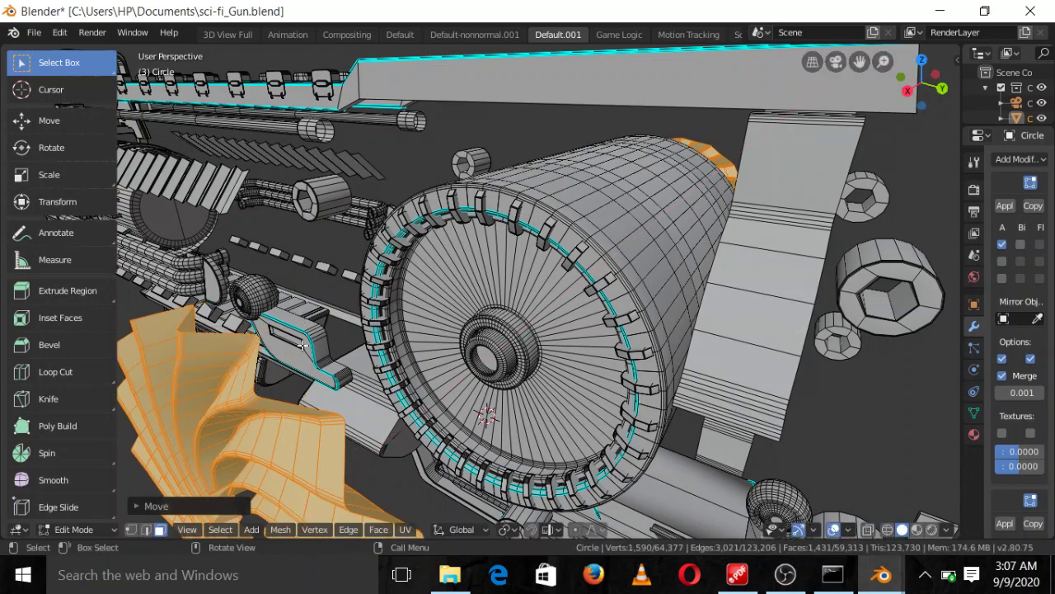
pyautogui.hotkey('alt', 'a')
# Examine the flat disc of radial faces and the central hub inside the turbine housing.
pyautogui.scroll(-5, 346, 346)
pyautogui.scroll(3, 353, 350)
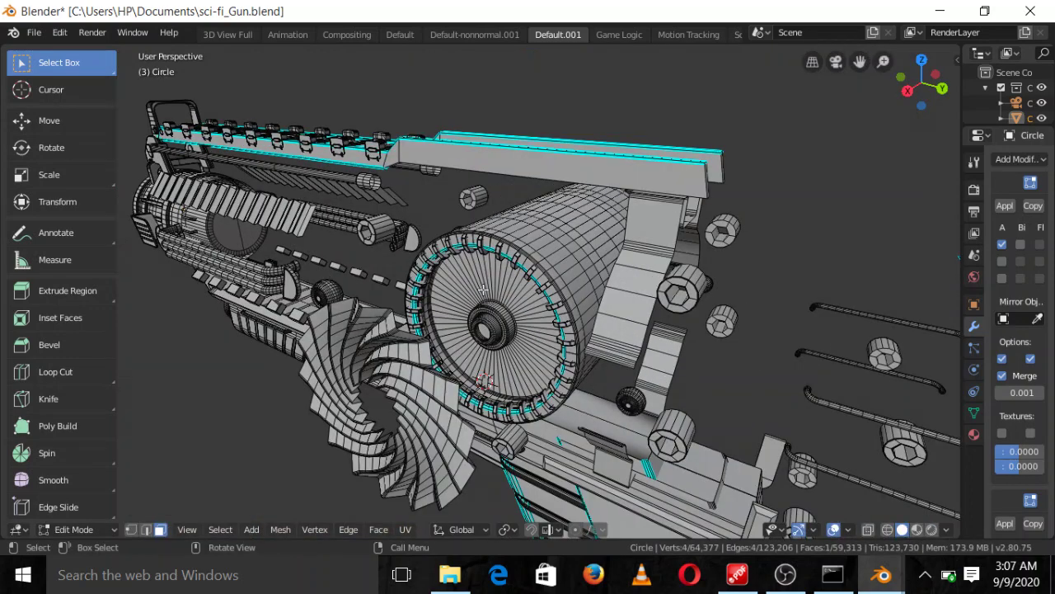
pyautogui.scroll(2, 533, 239)
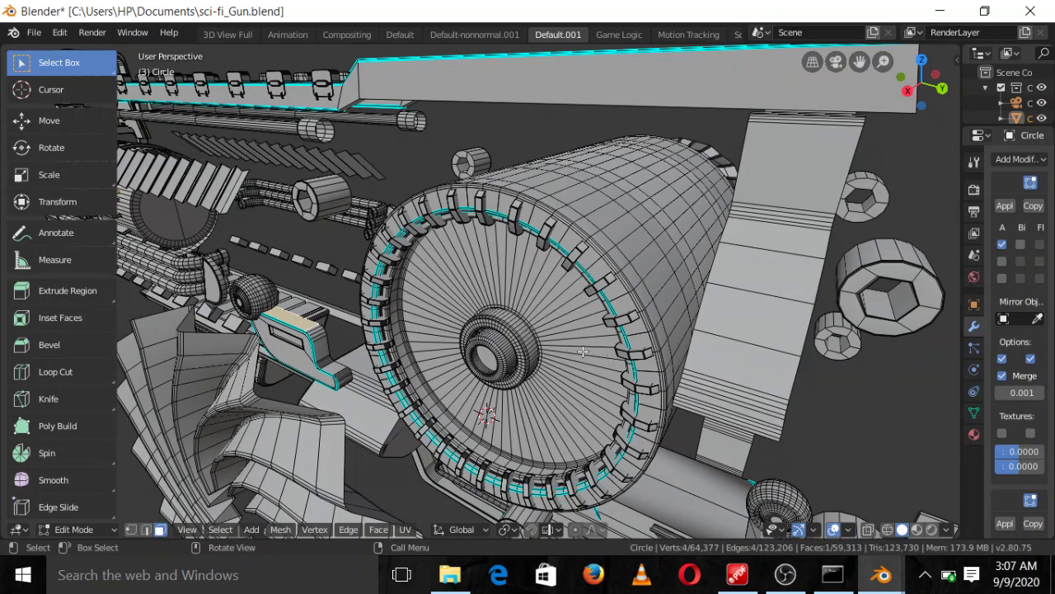
pyautogui.scroll(4, 583, 351)
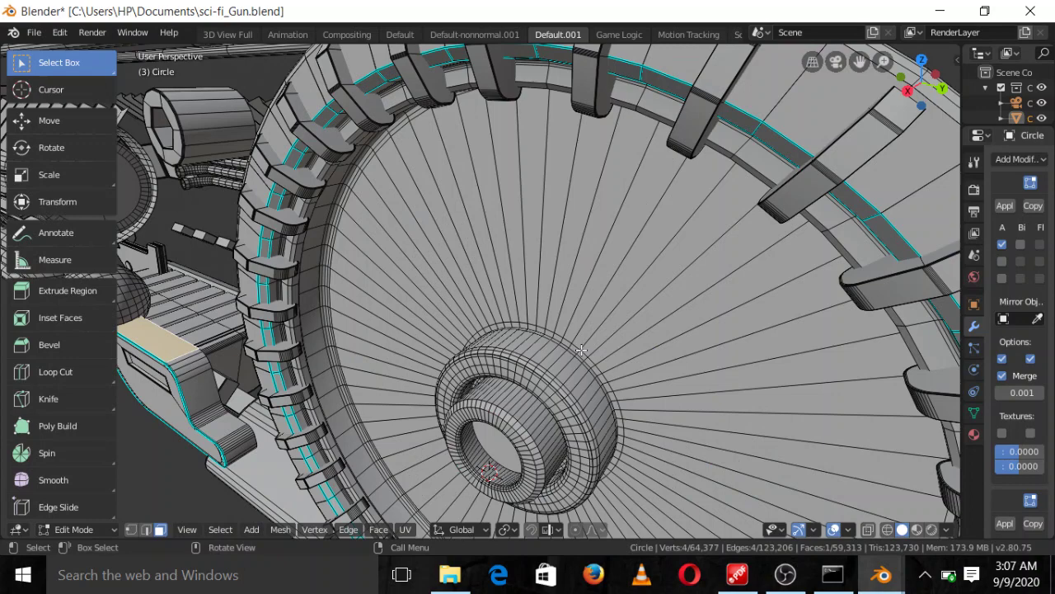
pyautogui.scroll(-4, 544, 347)
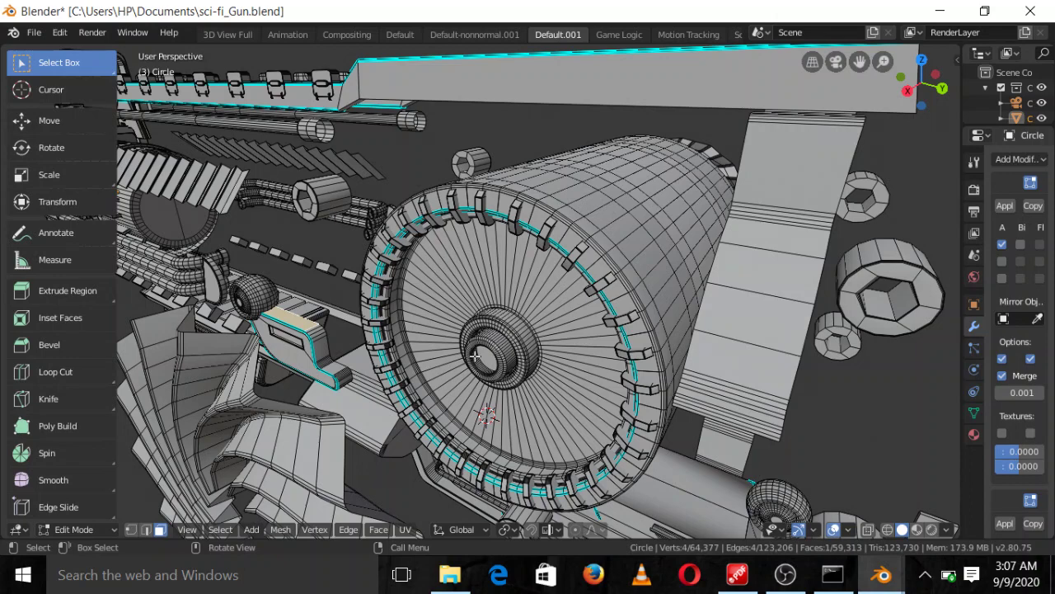
pyautogui.scroll(-5, 500, 311)
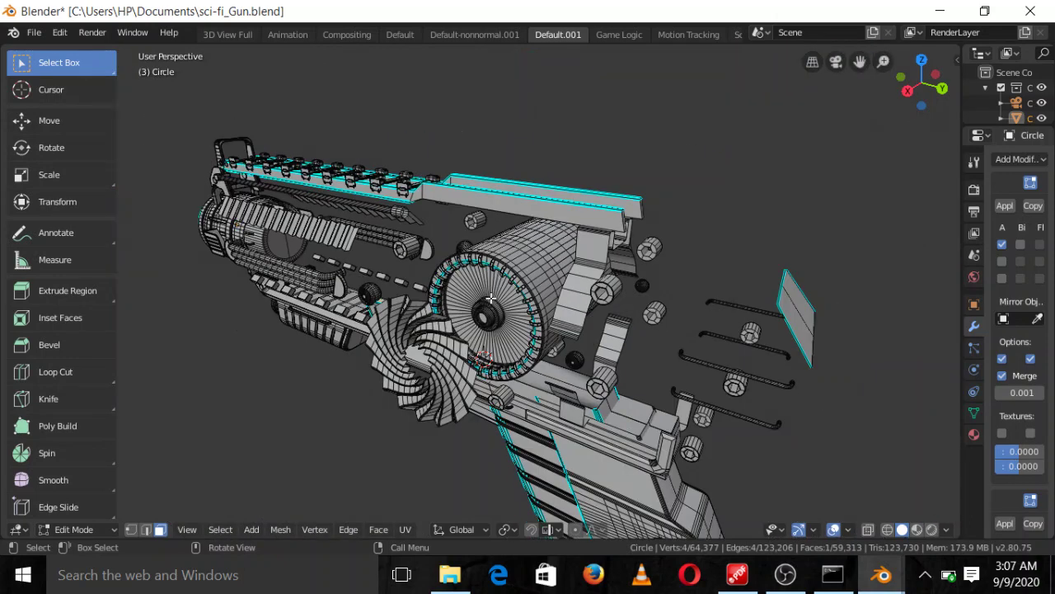
pyautogui.scroll(7, 505, 329)
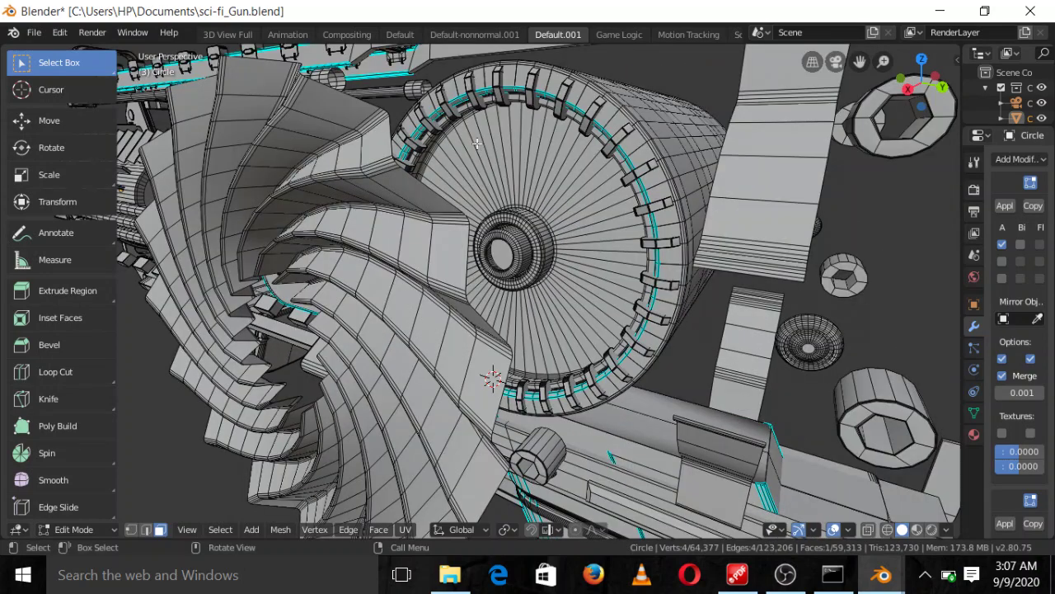
pyautogui.scroll(-4, 534, 232)
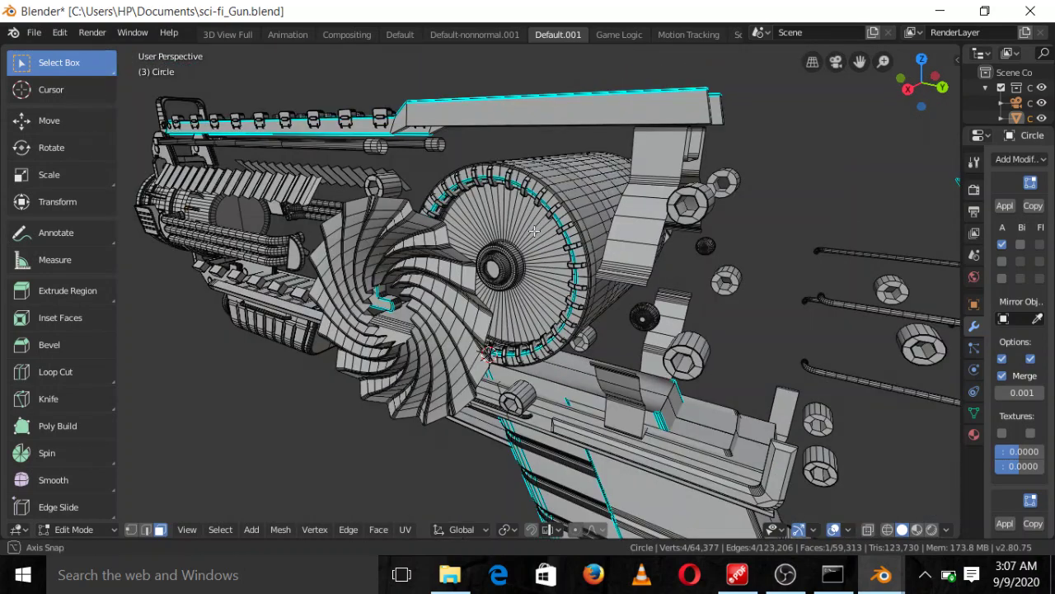
# Hide the linked curved blades that were moved out in front of the turbine housing.
pyautogui.keyDown('shift'); pyautogui.moveTo(534, 232); pyautogui.dragTo(443, 288, button='middle'); pyautogui.keyUp('shift')
pyautogui.click(327, 266)
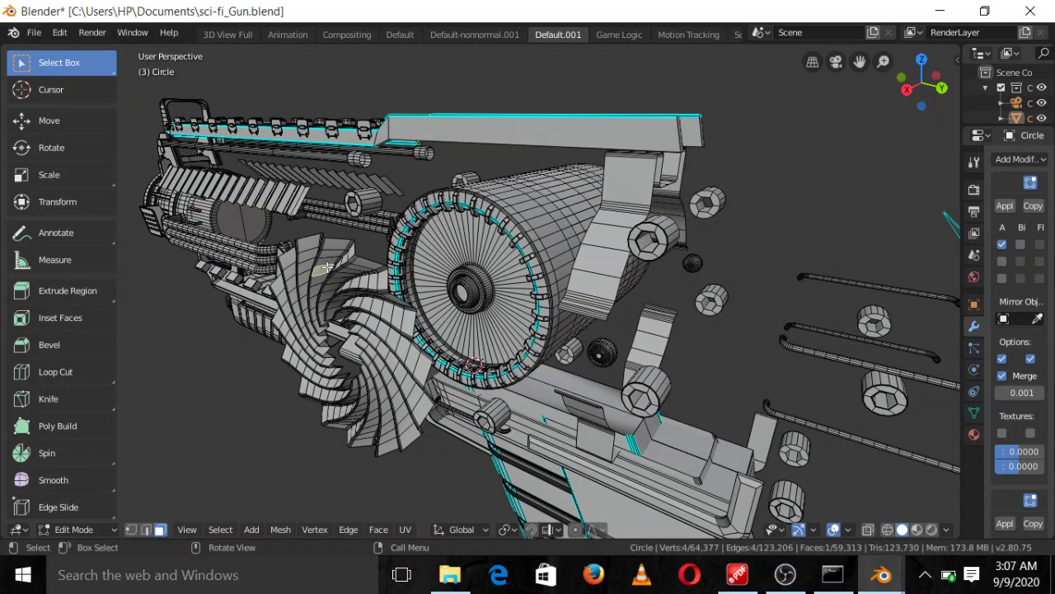
pyautogui.hotkey('ctrl', 'l')
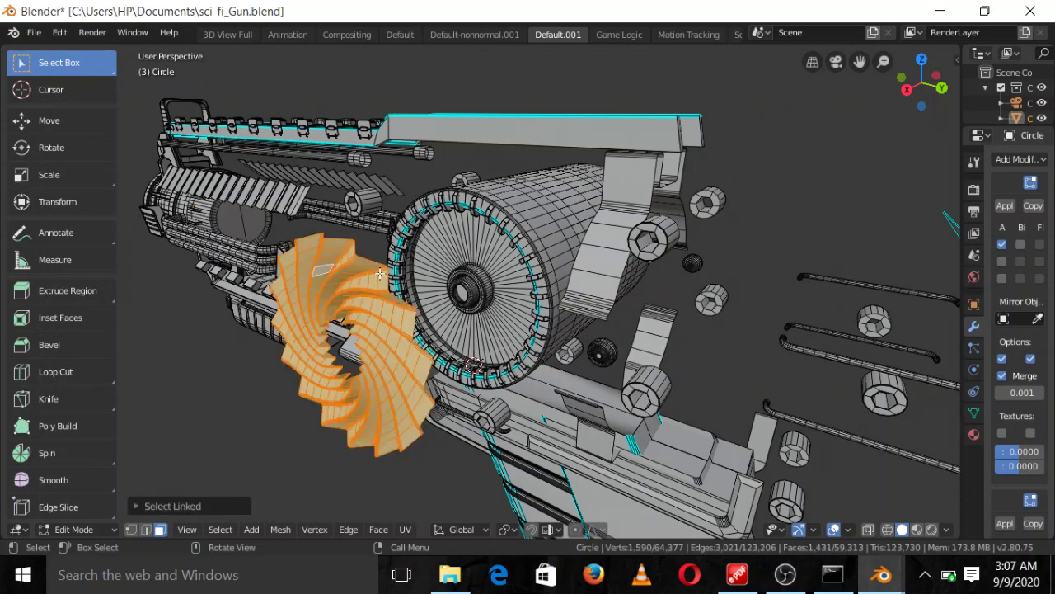
pyautogui.press('h')
pyautogui.scroll(5, 468, 292)
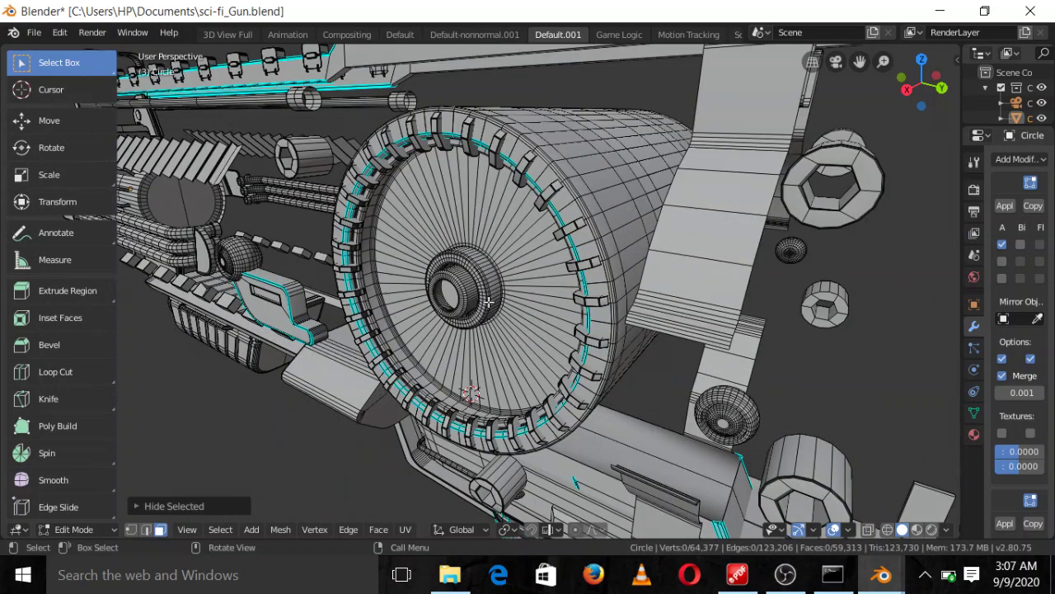
pyautogui.scroll(-5, 468, 292)
# Duplicate the ring of radial disc faces around the hub and move the copy outward along X to the front of the rim.
pyautogui.keyDown('alt'); pyautogui.click(396, 211); pyautogui.keyUp('alt')
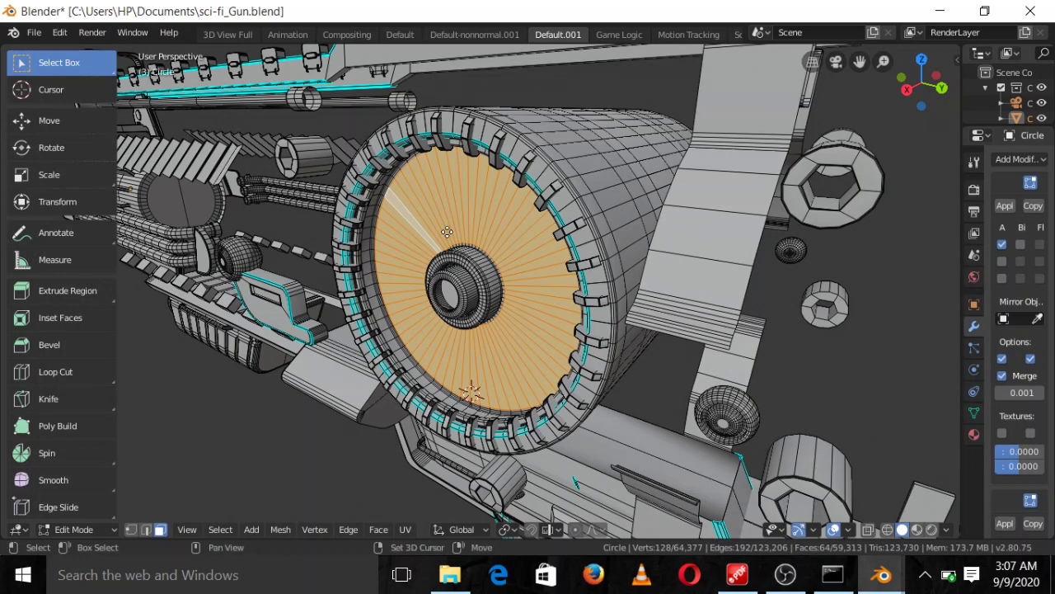
pyautogui.hotkey('shift', 'd')
pyautogui.rightClick(425, 240)
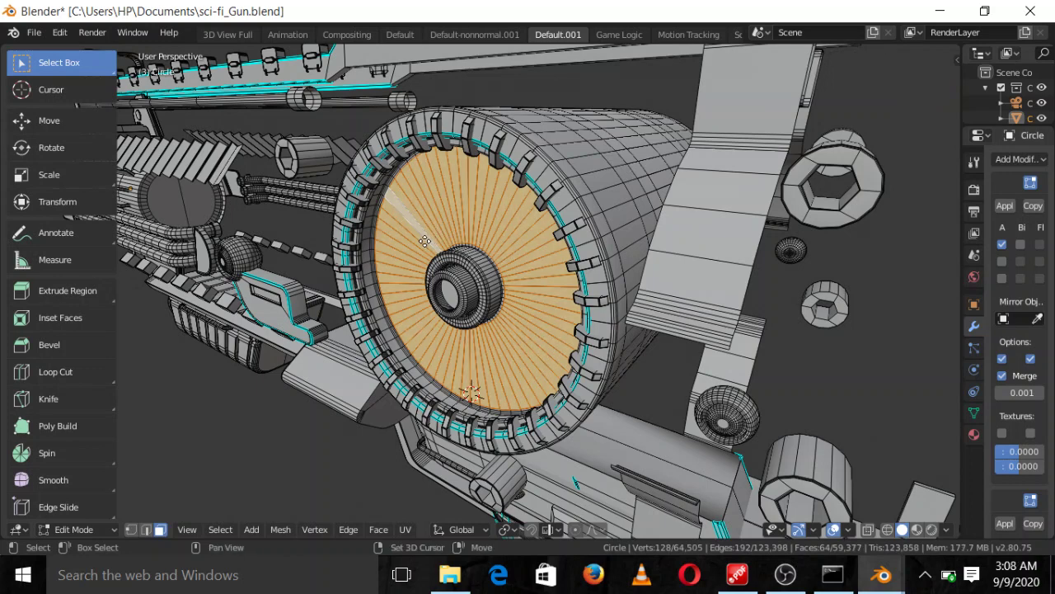
pyautogui.press('g')
pyautogui.press('x')
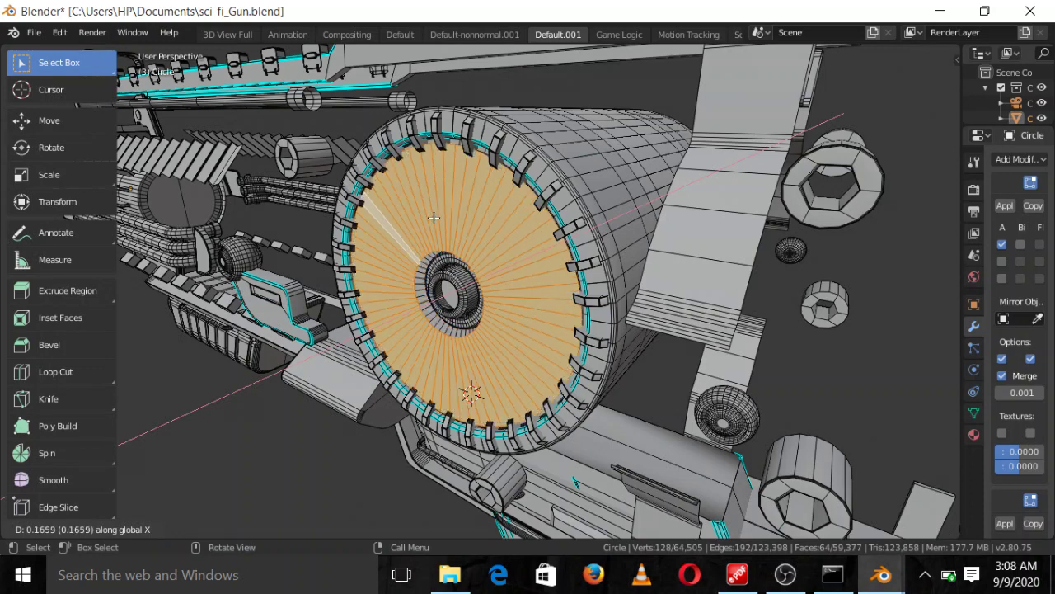
pyautogui.click(434, 218)
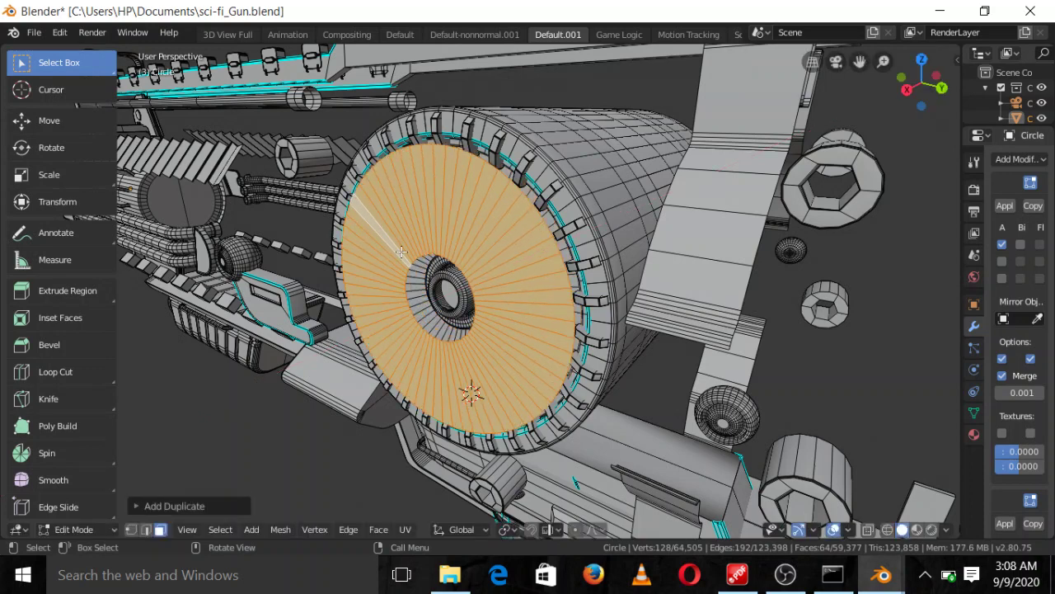
# Add 12 concentric loop cuts across the duplicated disc of radial faces and clear the new loops' selection.
pyautogui.hotkey('ctrl', 'r')
pyautogui.scroll(10, 415, 204)
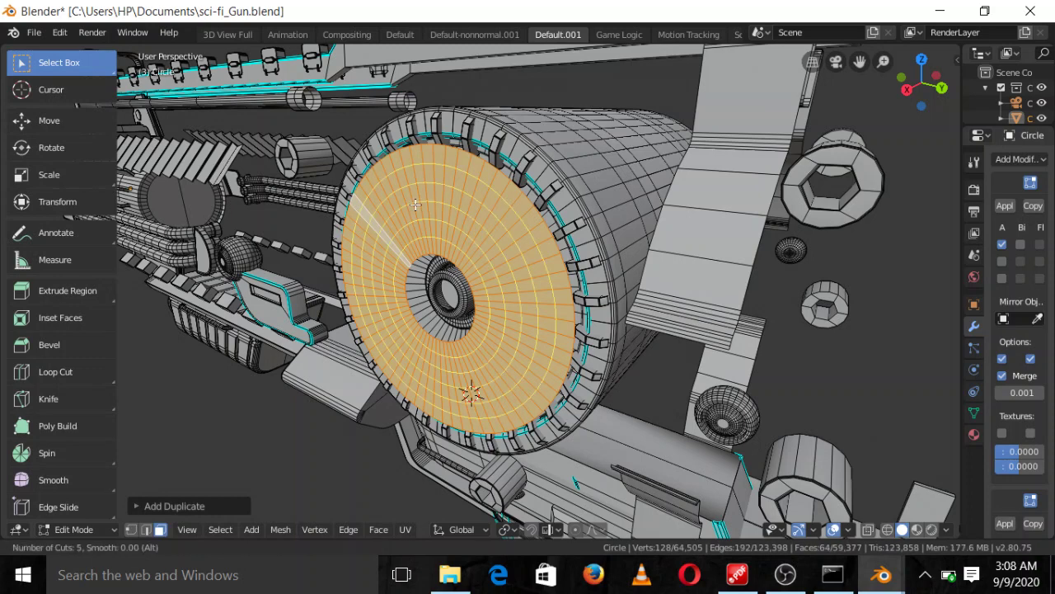
pyautogui.scroll(1, 416, 204)
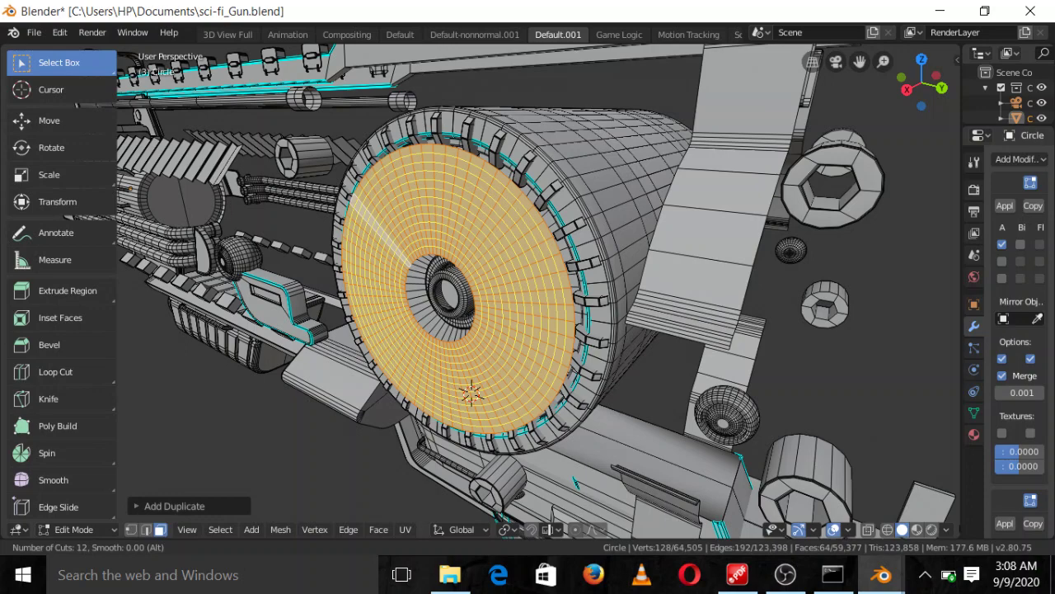
pyautogui.click(414, 205)
pyautogui.rightClick(415, 205)
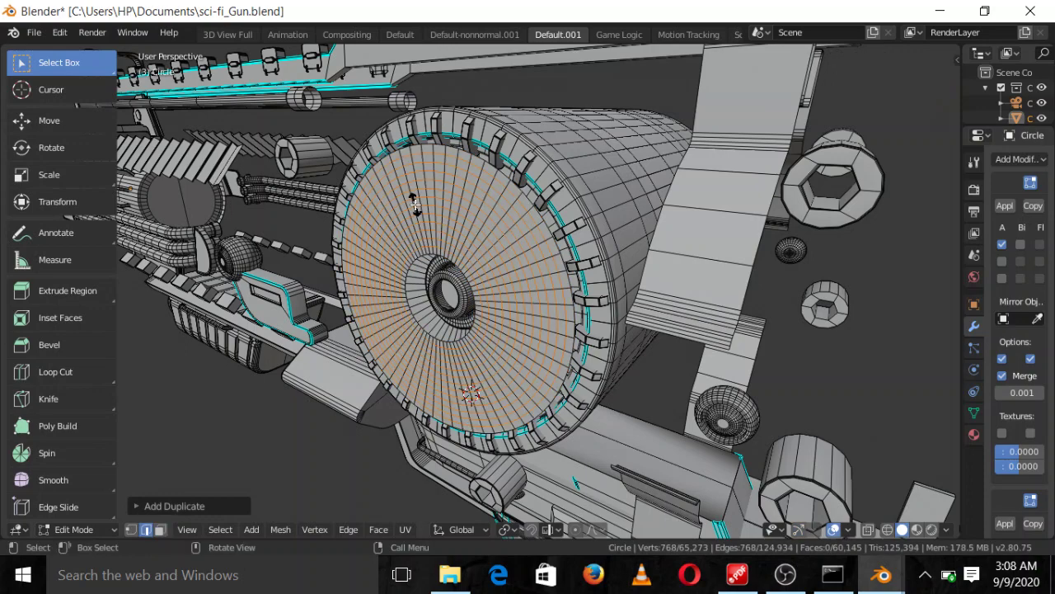
pyautogui.click(404, 191)
pyautogui.scroll(5, 503, 260)
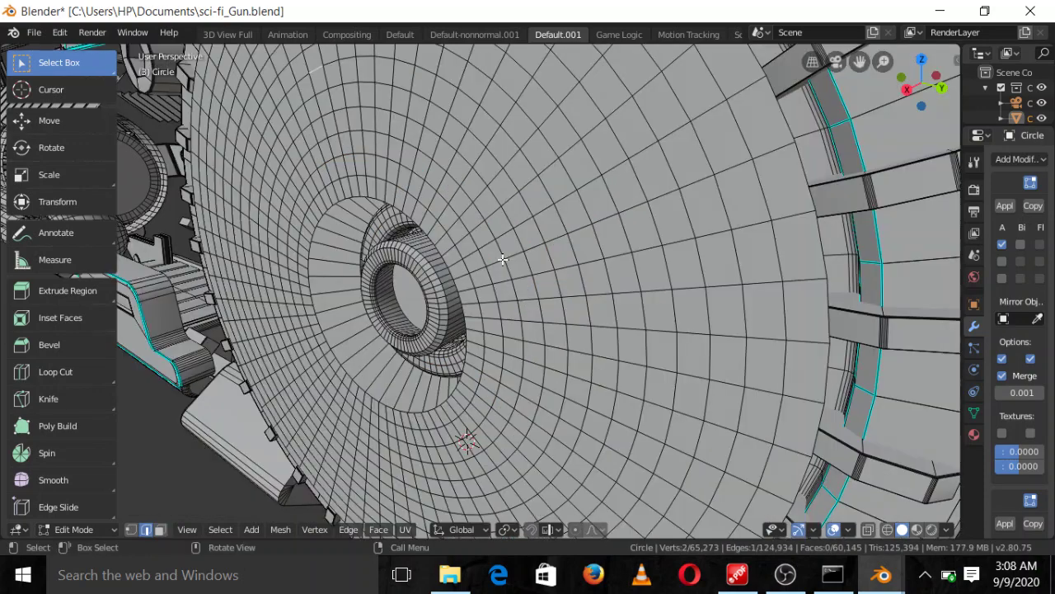
pyautogui.scroll(-5, 503, 260)
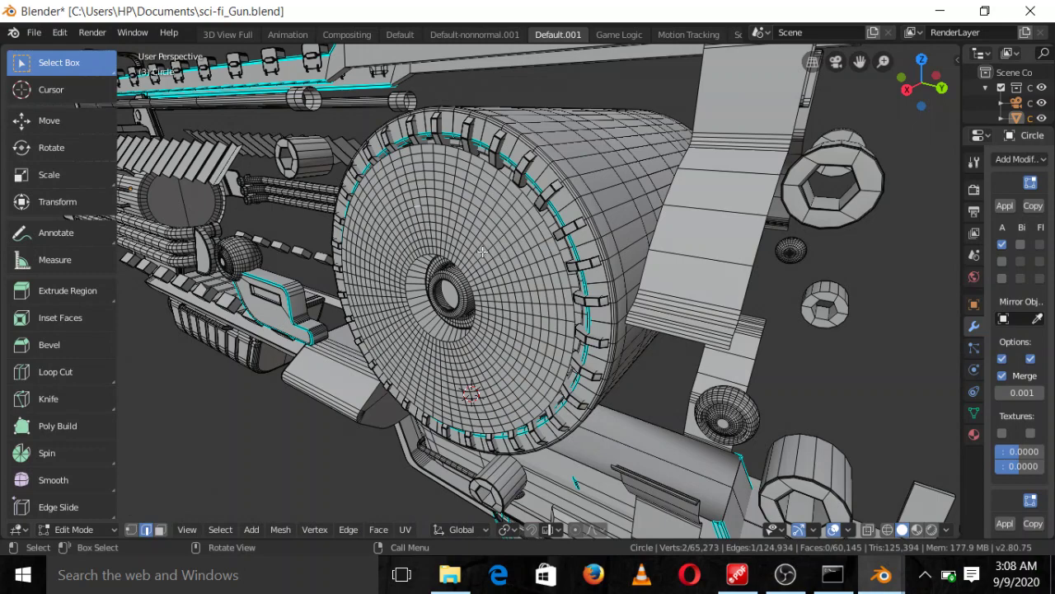
# Enable proportional editing and set its falloff to Sharp.
pyautogui.scroll(6, 449, 214)
pyautogui.scroll(-6, 484, 268)
pyautogui.click(575, 530)
pyautogui.click(593, 531)
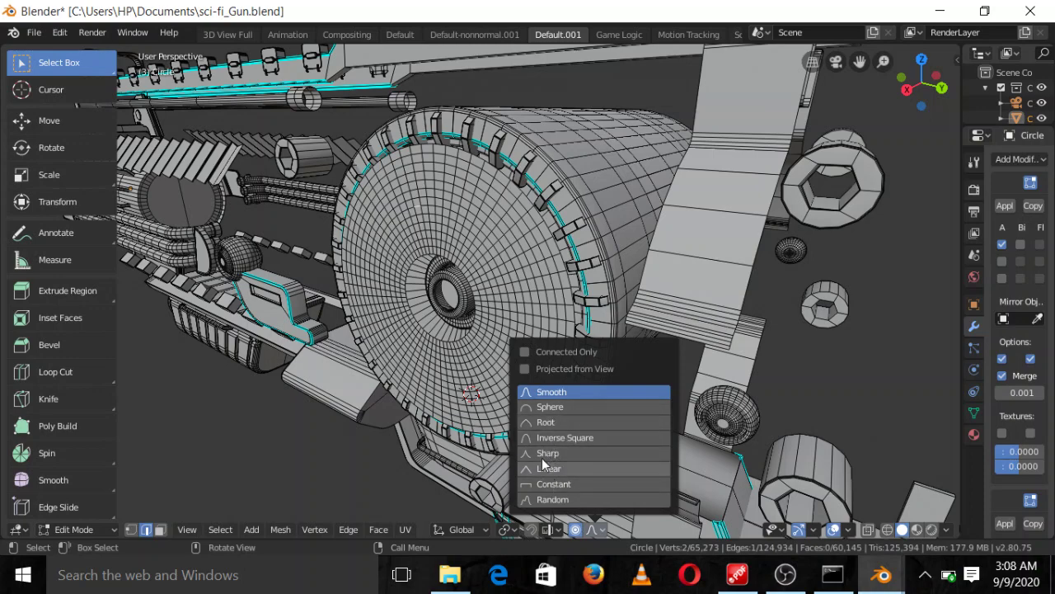
# Snap the 3D cursor to the centre of the disc's inner edge loop and set the pivot point to 3D Cursor.
pyautogui.scroll(5, 441, 233)
pyautogui.scroll(-5, 441, 234)
pyautogui.scroll(4, 441, 234)
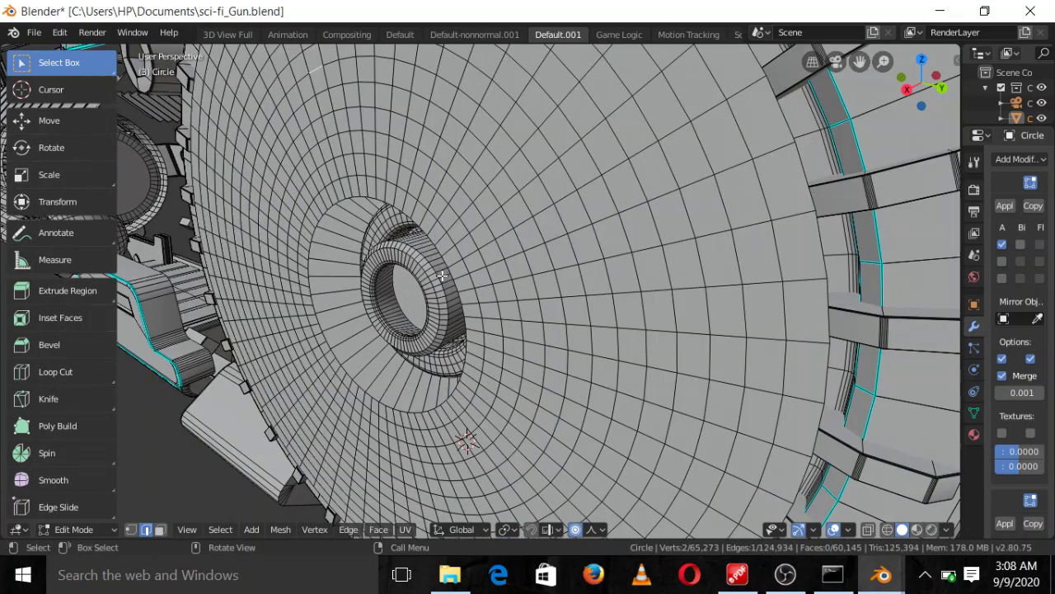
pyautogui.scroll(-4, 442, 276)
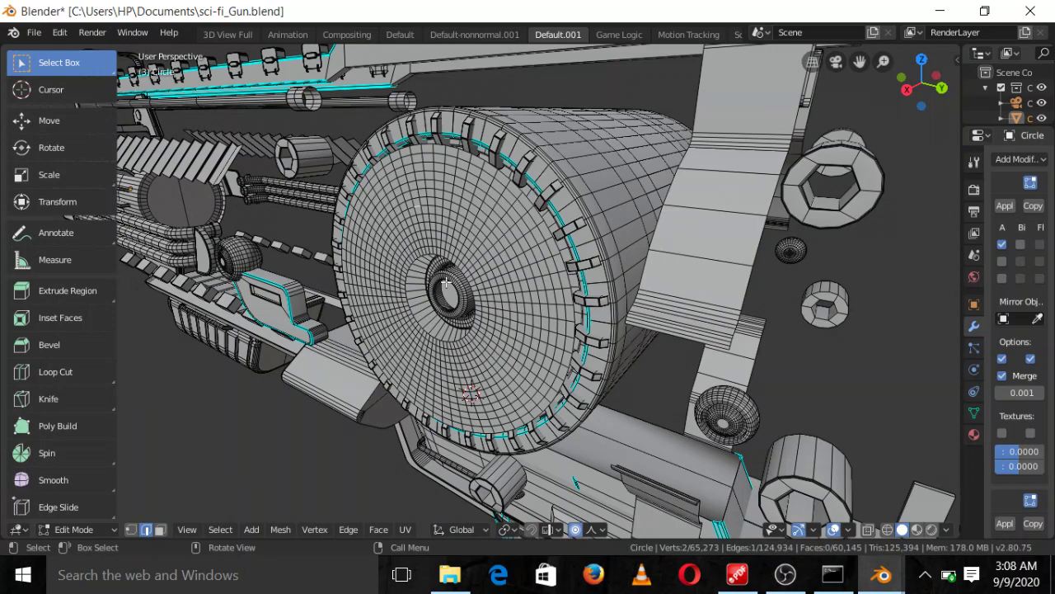
pyautogui.scroll(5, 441, 261)
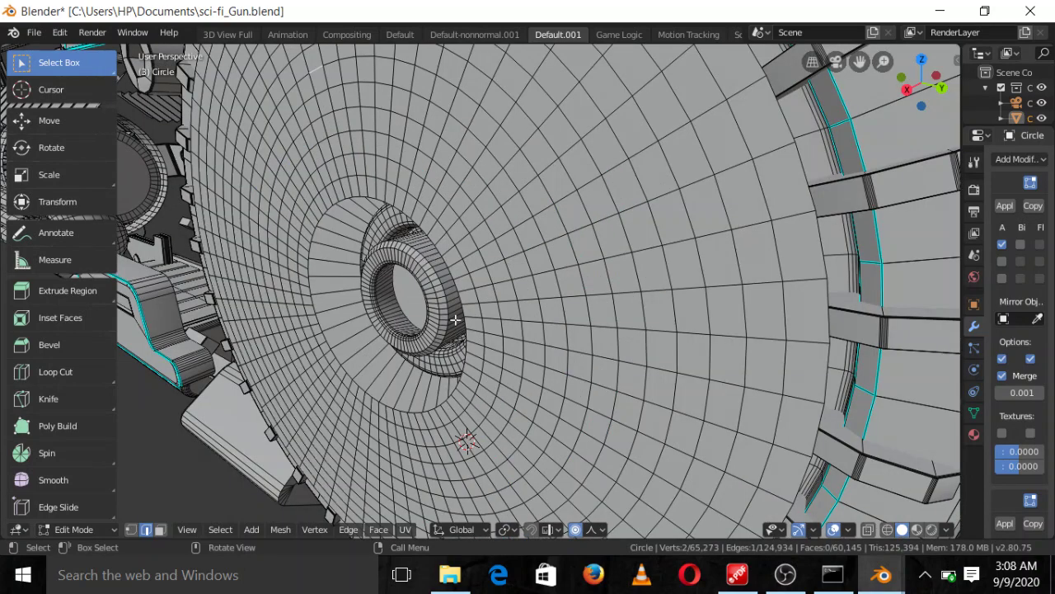
pyautogui.keyDown('alt'); pyautogui.click(391, 202); pyautogui.keyUp('alt')
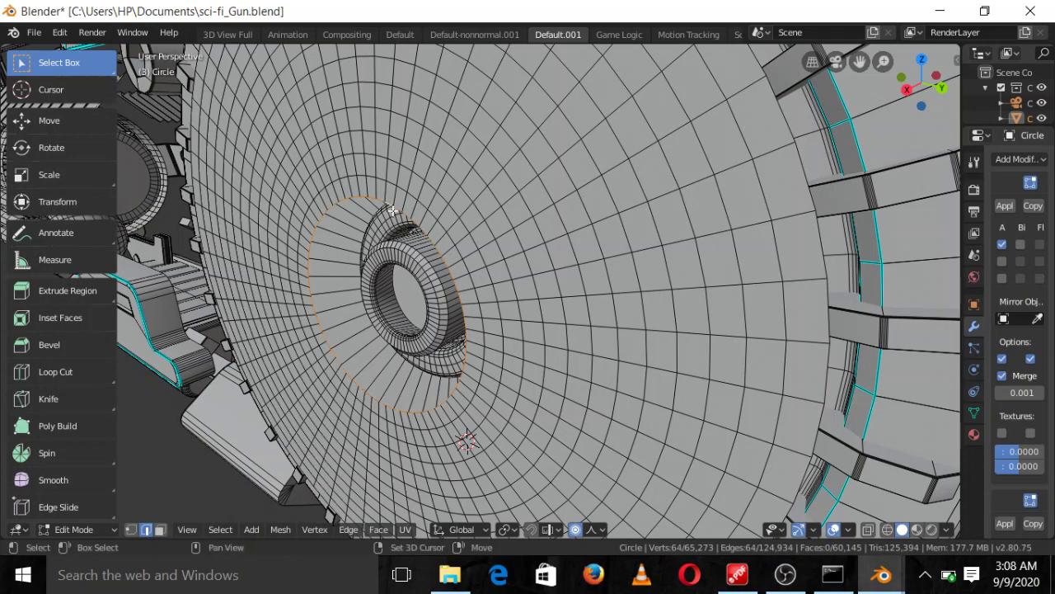
pyautogui.hotkey('shift', 's')
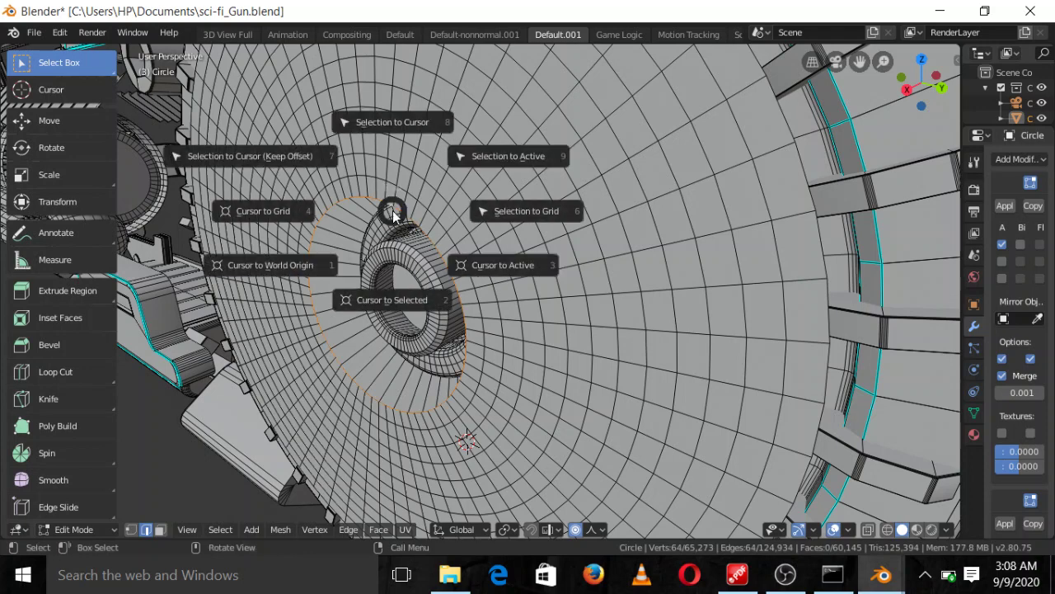
pyautogui.click(393, 300)
pyautogui.scroll(-5, 408, 321)
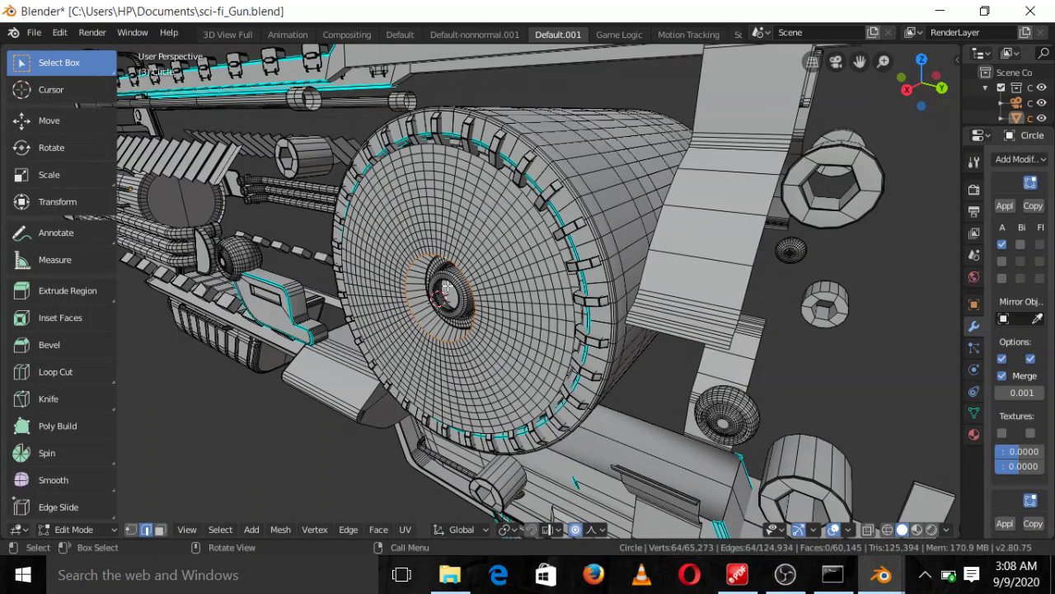
pyautogui.click(506, 529)
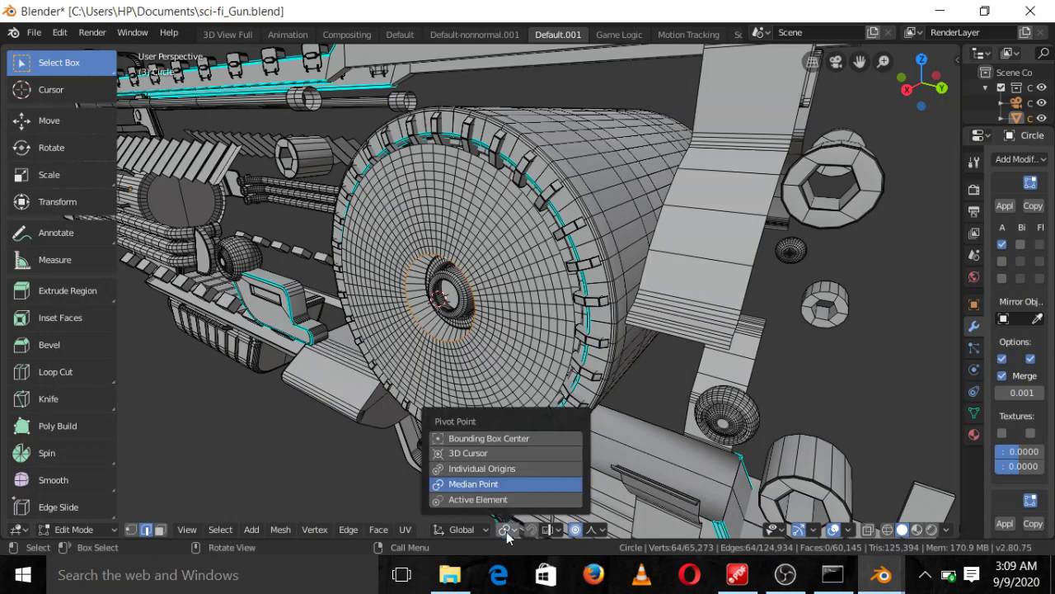
pyautogui.click(460, 454)
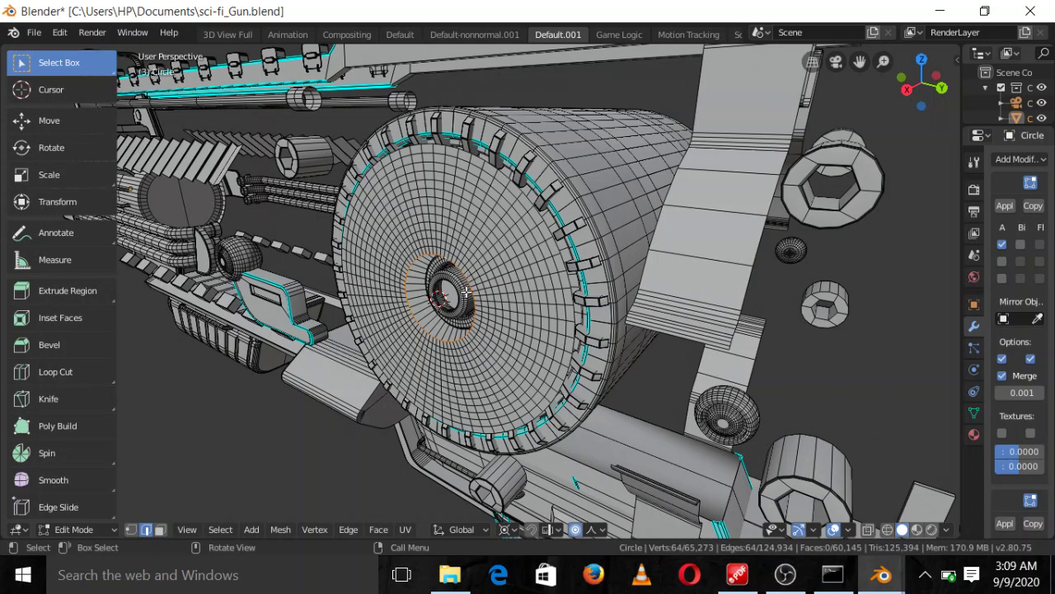
# Rotate the disc's inner edge loop about -77° around global X with a proportional size of 0.68, twisting the radial faces into curves.
pyautogui.press('s')
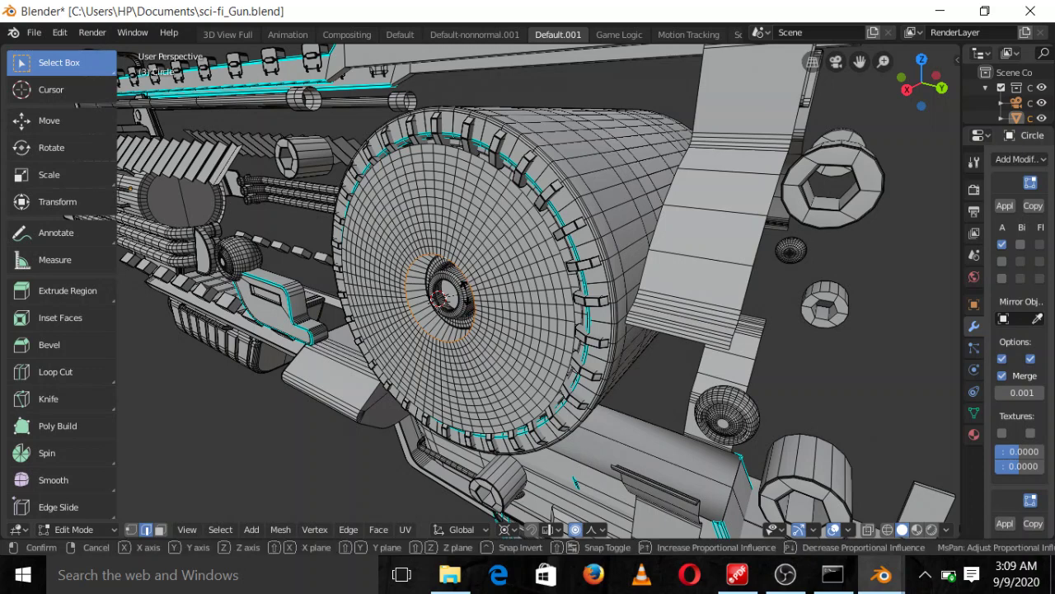
pyautogui.press('r')
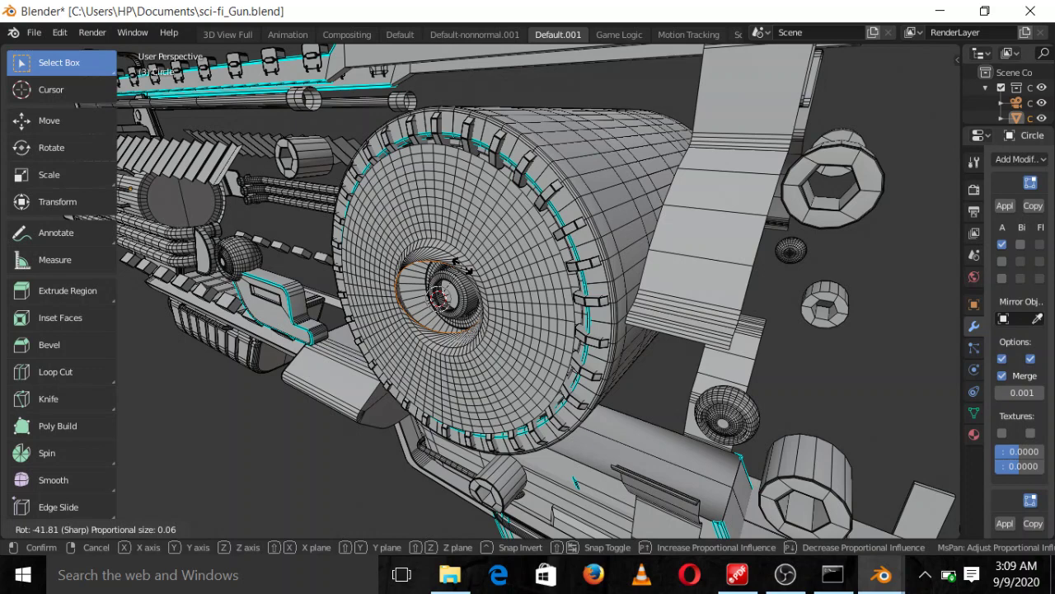
pyautogui.press('x')
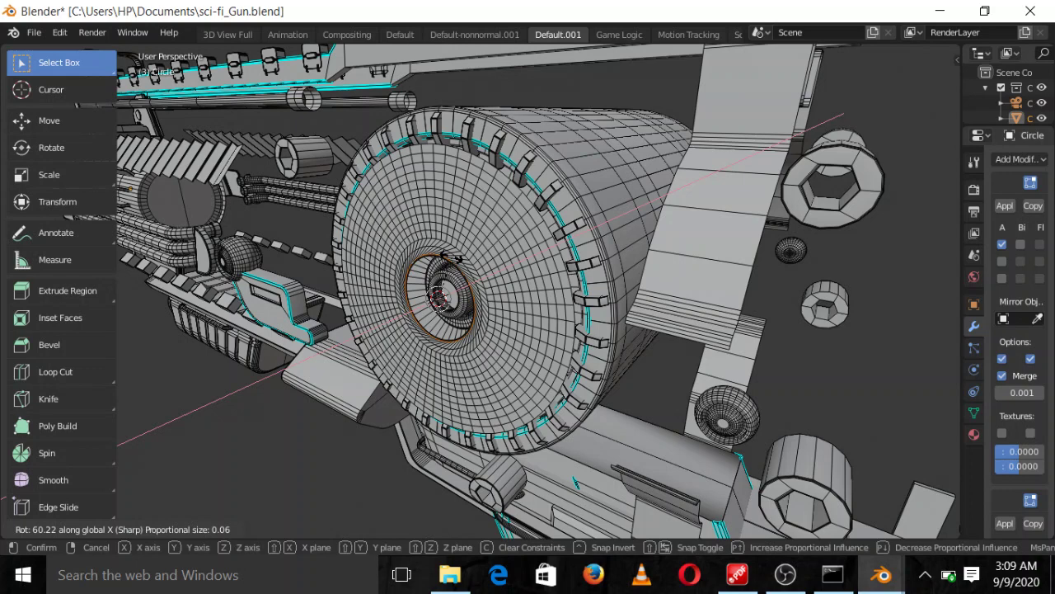
pyautogui.scroll(4, 450, 258)
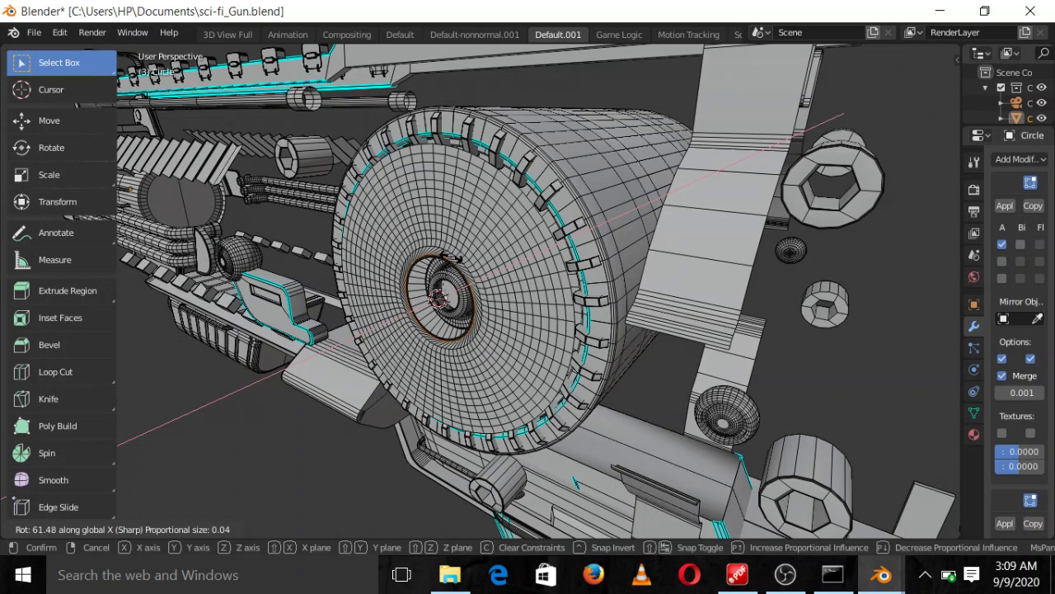
pyautogui.scroll(1, 452, 258)
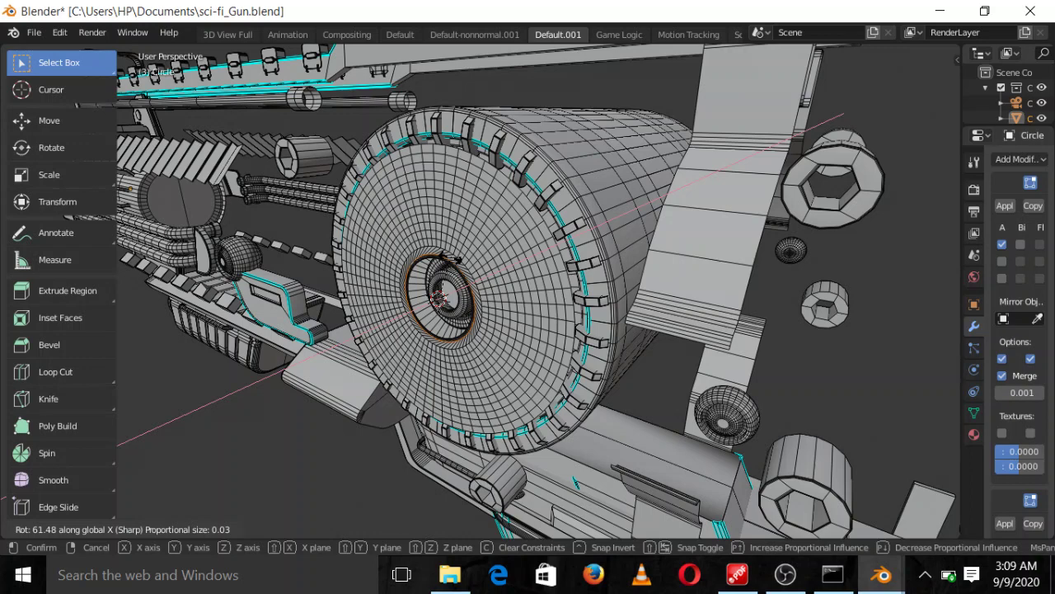
pyautogui.scroll(-8, 452, 258)
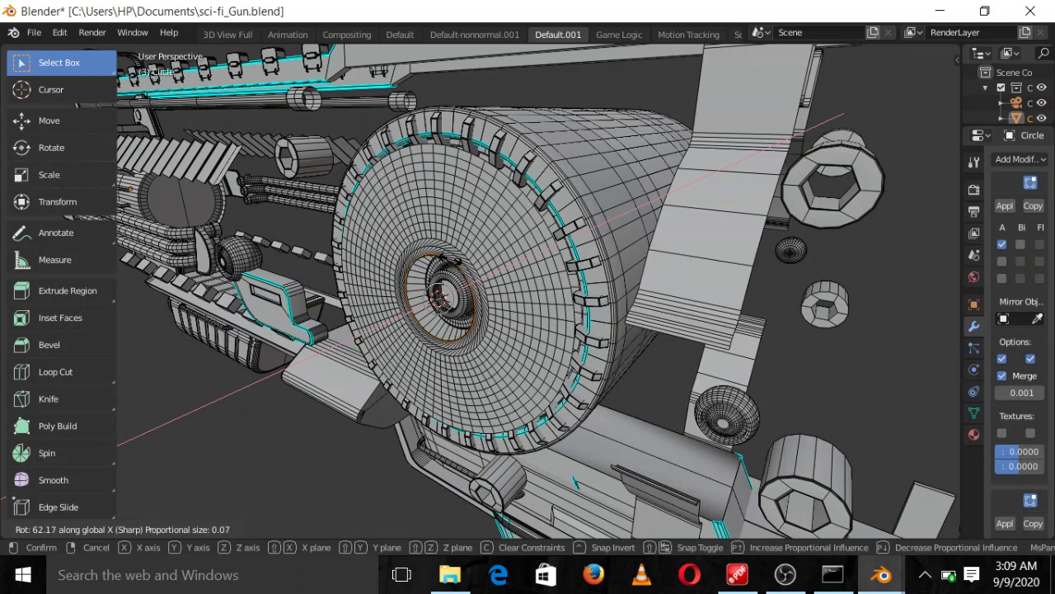
pyautogui.scroll(-10, 450, 260)
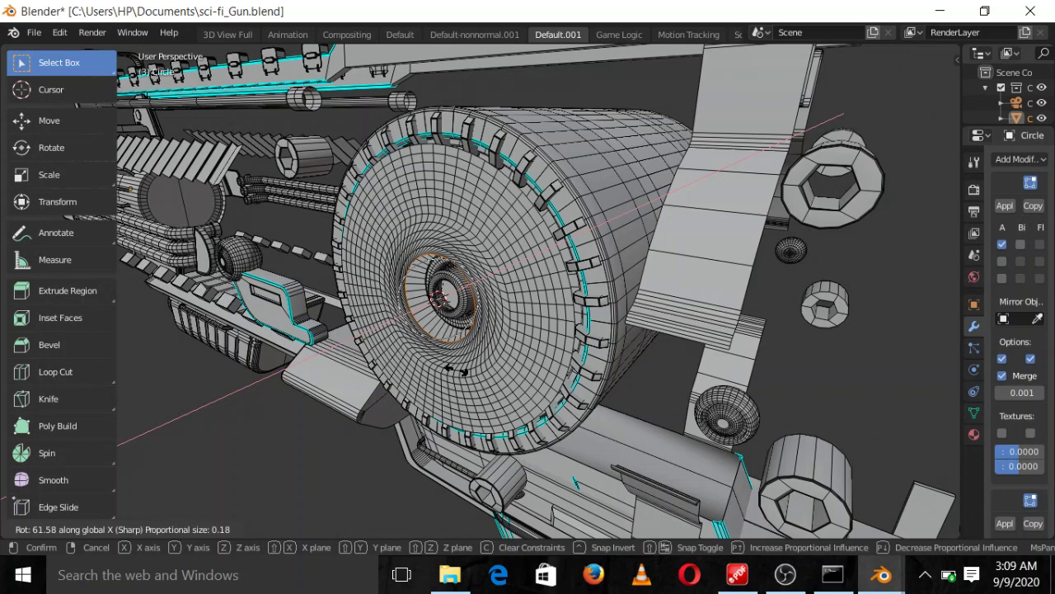
pyautogui.scroll(-2, 456, 368)
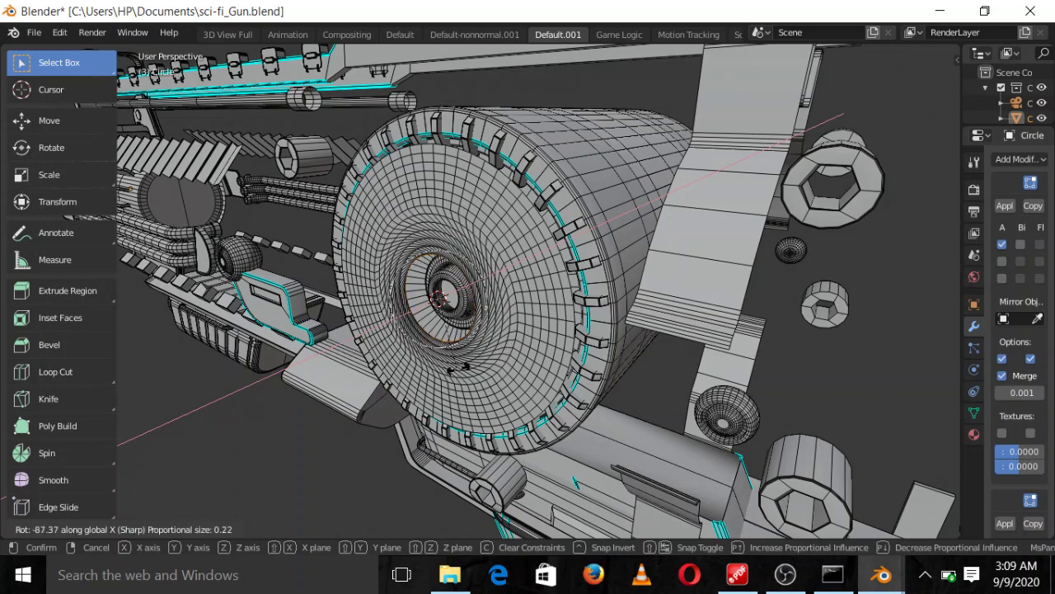
pyautogui.scroll(-6, 455, 369)
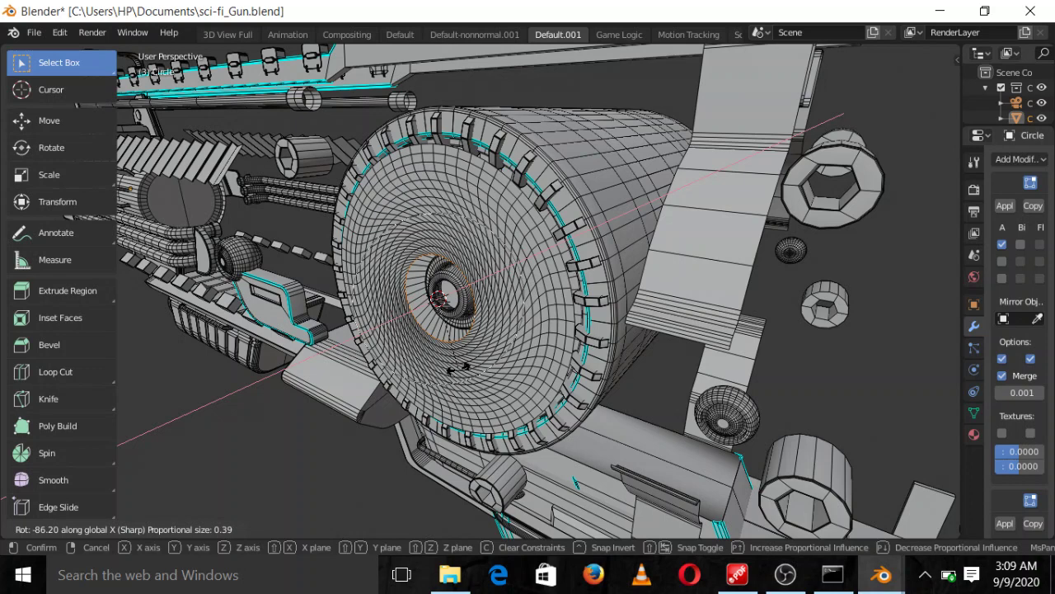
pyautogui.scroll(-8, 455, 368)
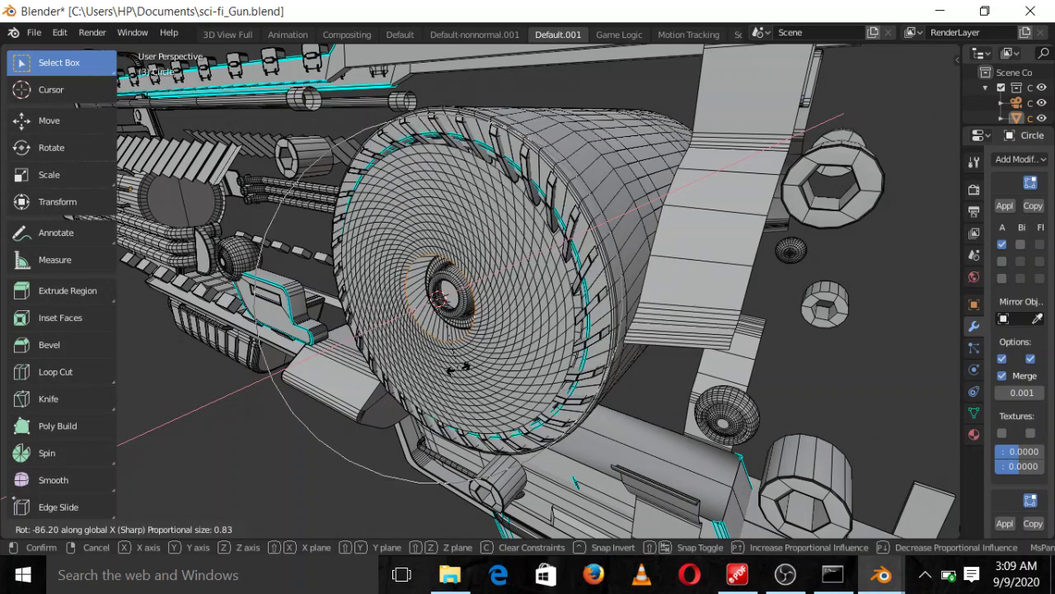
pyautogui.scroll(-3, 455, 369)
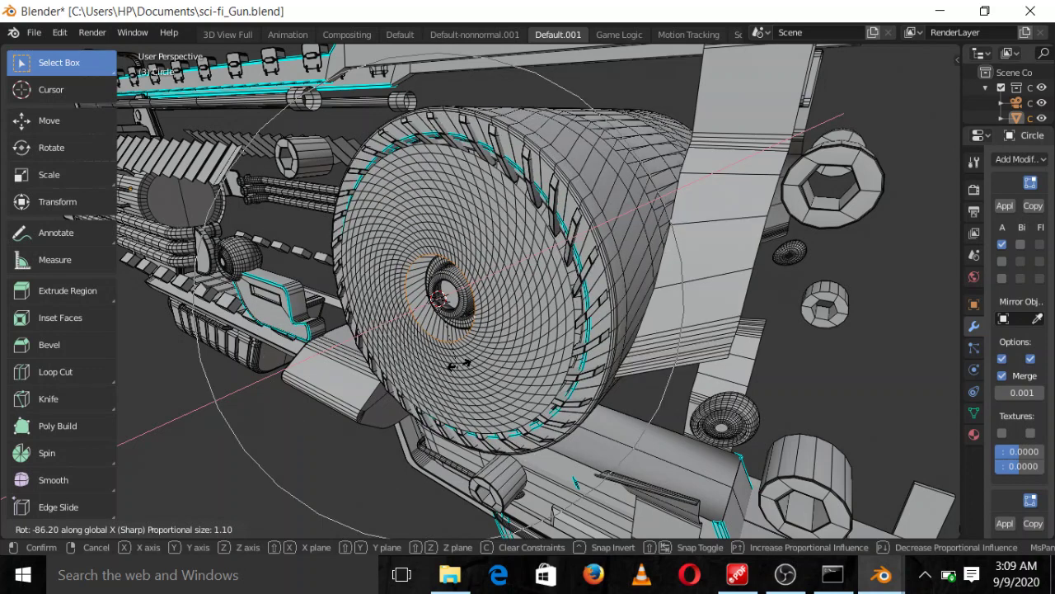
pyautogui.scroll(-1, 459, 338)
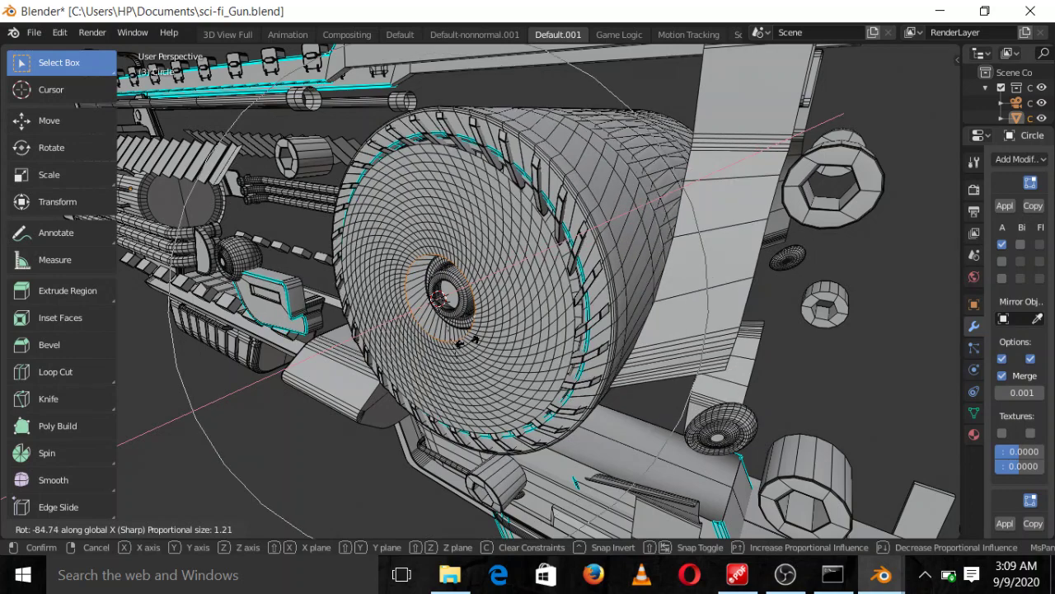
pyautogui.scroll(2, 476, 319)
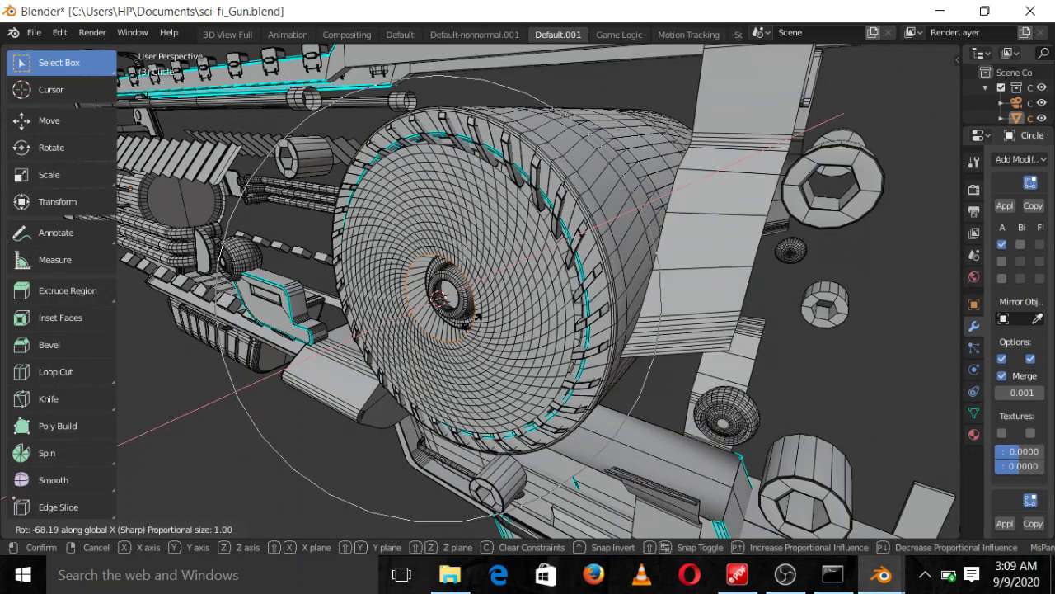
pyautogui.scroll(2, 479, 307)
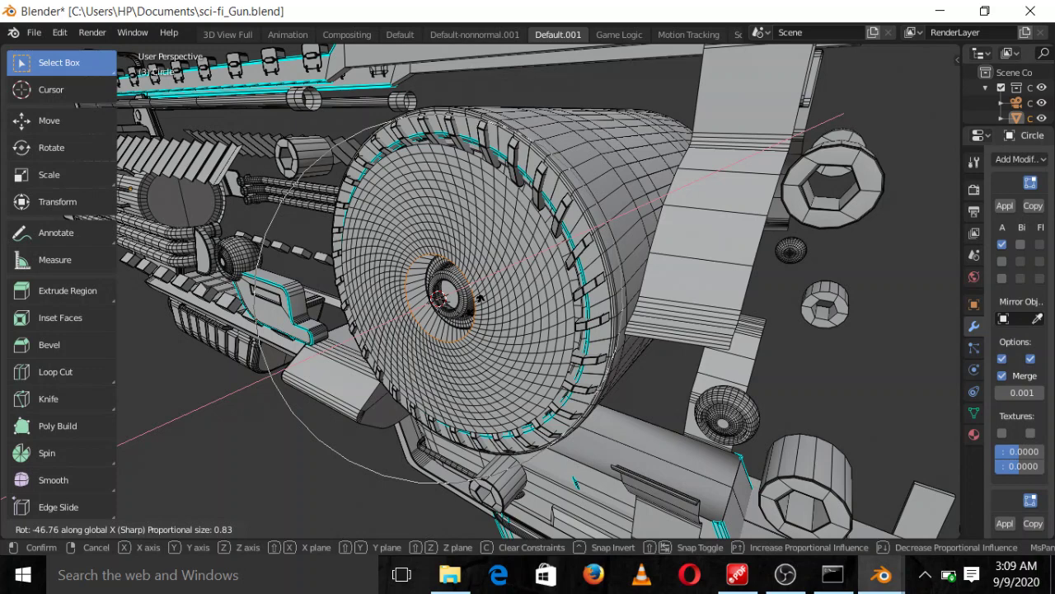
pyautogui.scroll(1, 481, 287)
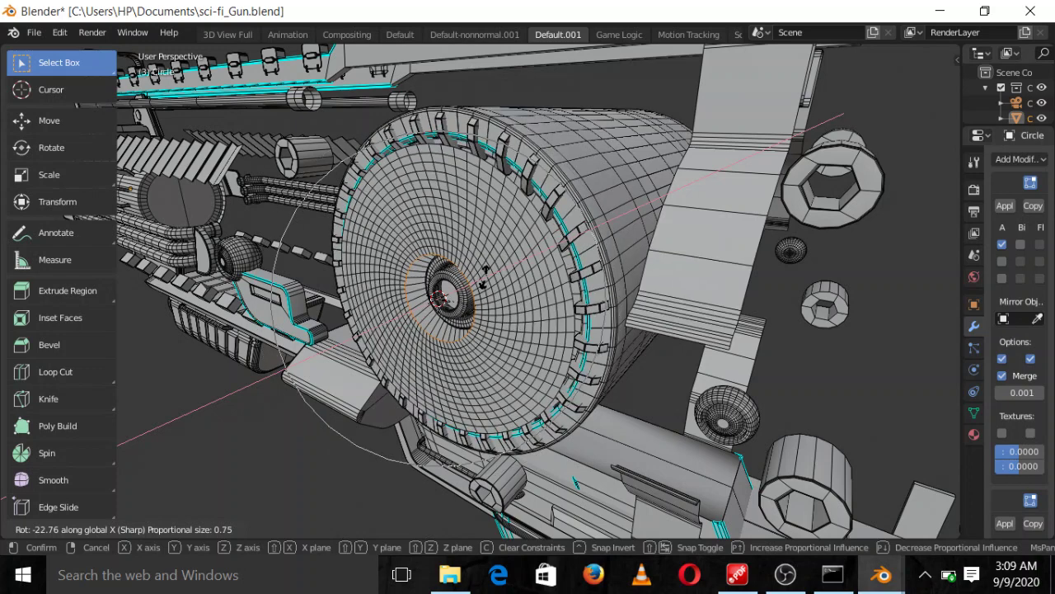
pyautogui.scroll(1, 486, 284)
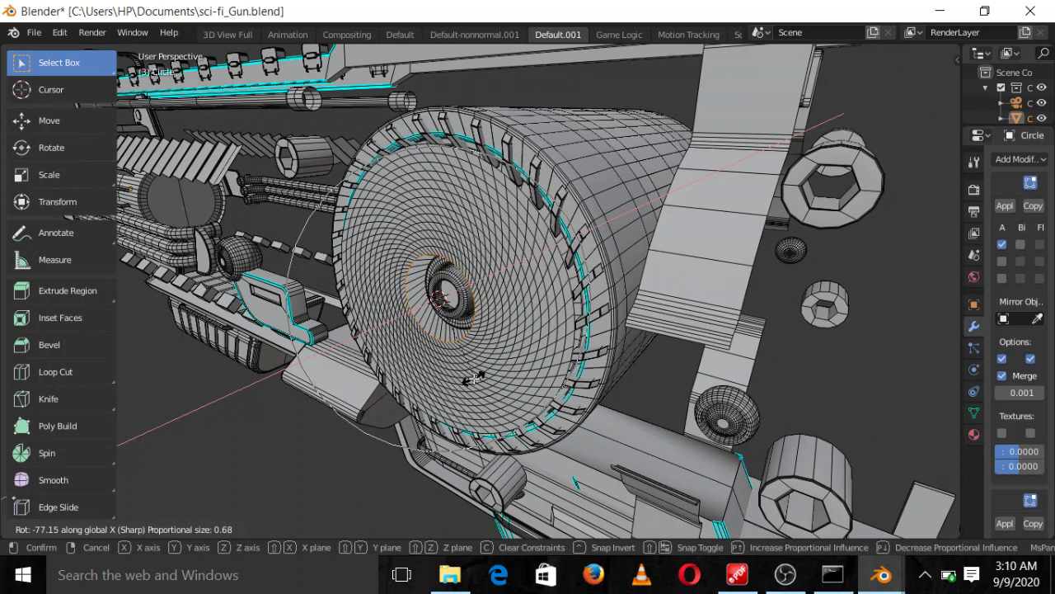
pyautogui.rightClick(474, 379)
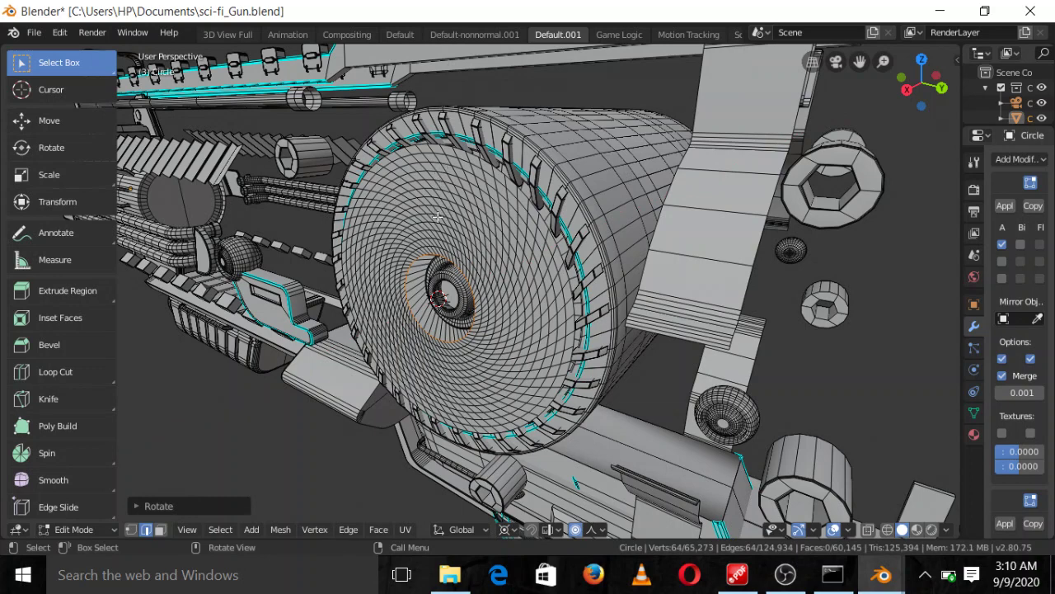
# Try deleting all linked faces of the twisted disc, and undo the deletion.
pyautogui.press('l')
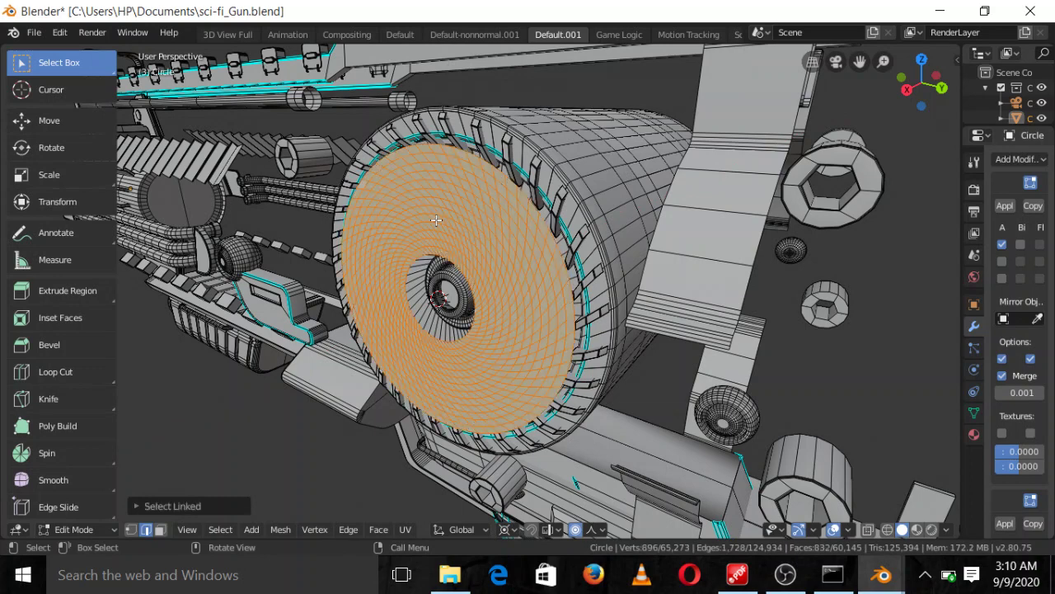
pyautogui.press('x')
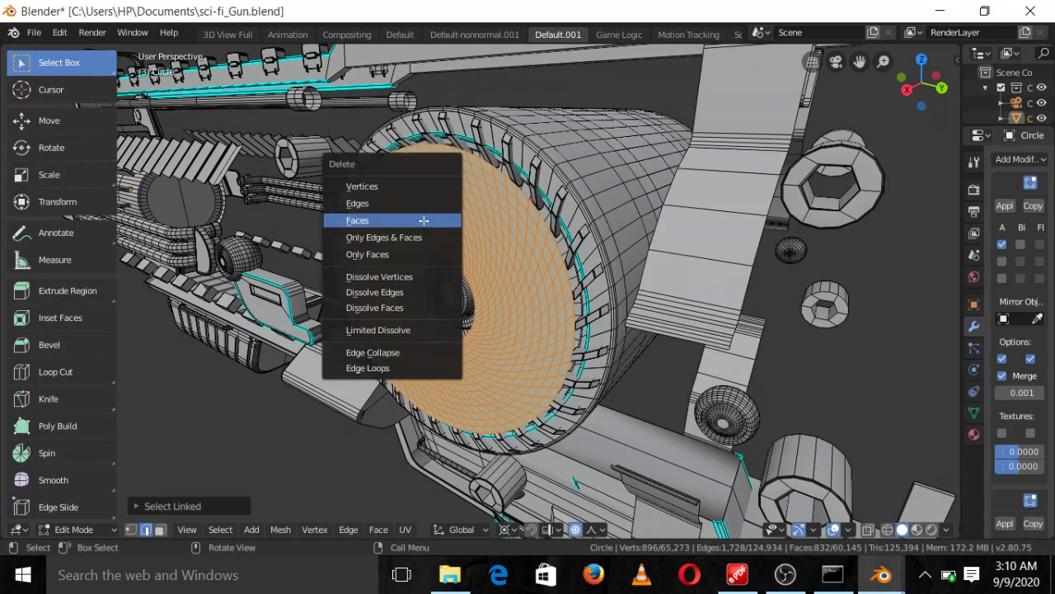
pyautogui.click(440, 244)
pyautogui.press('ctrl')
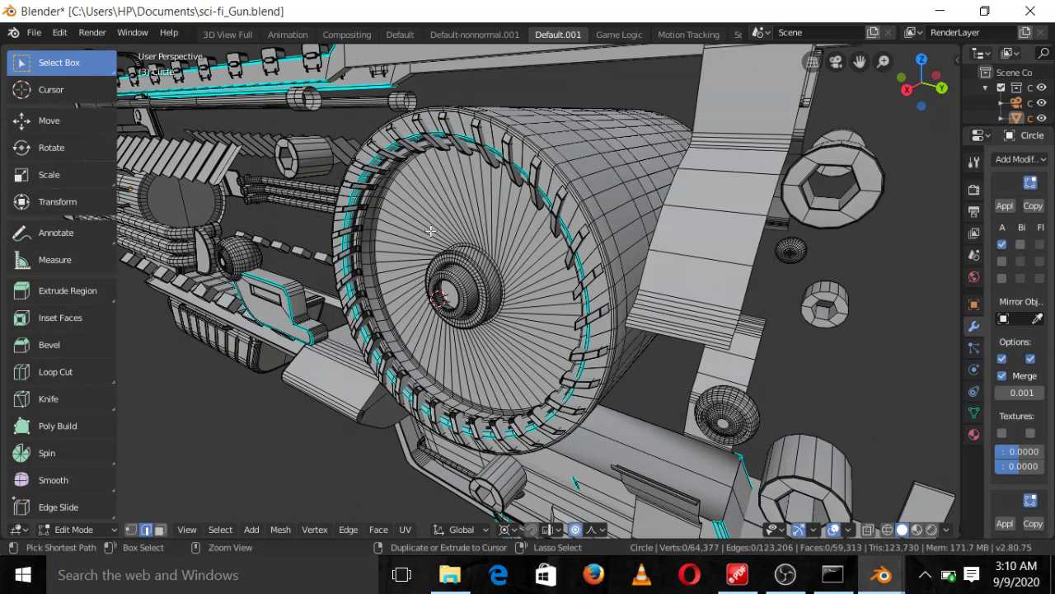
pyautogui.hotkey('ctrl', 'z')
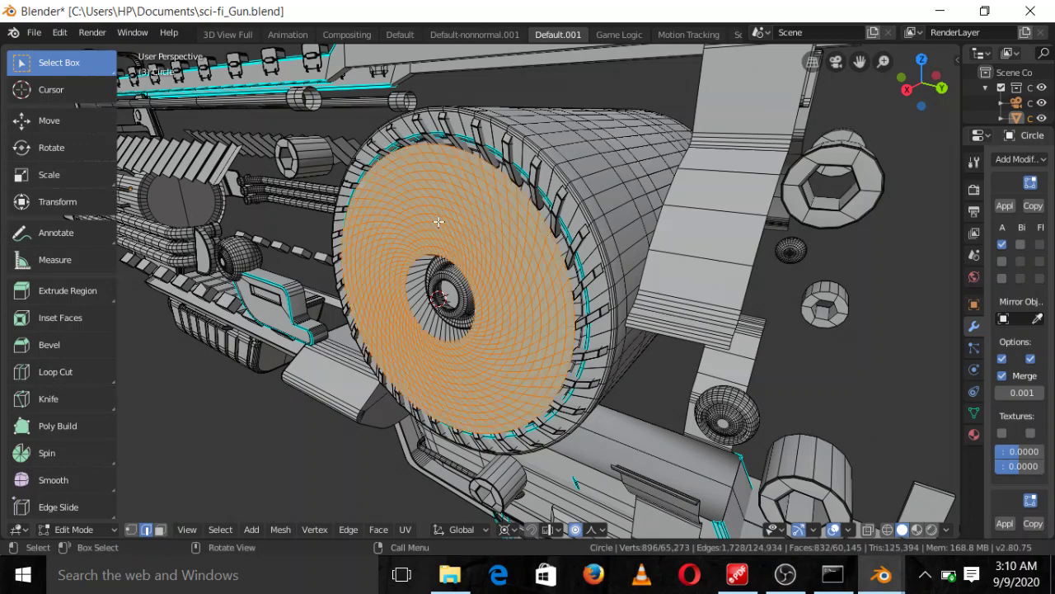
# Replace the disc selection with four alternate curved radial edge loops above its central hole.
pyautogui.scroll(5, 438, 221)
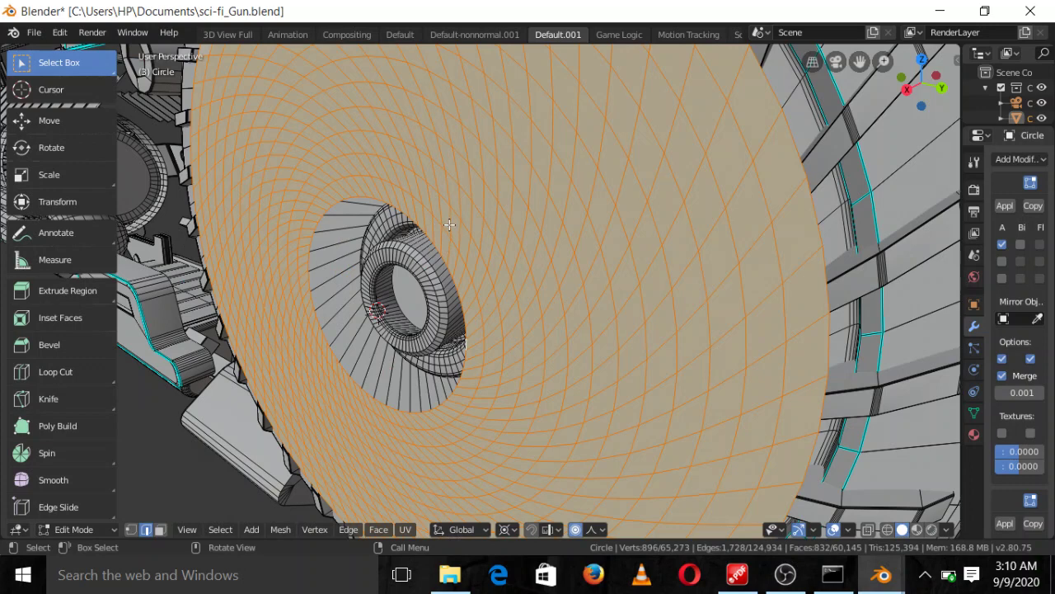
pyautogui.scroll(-5, 449, 221)
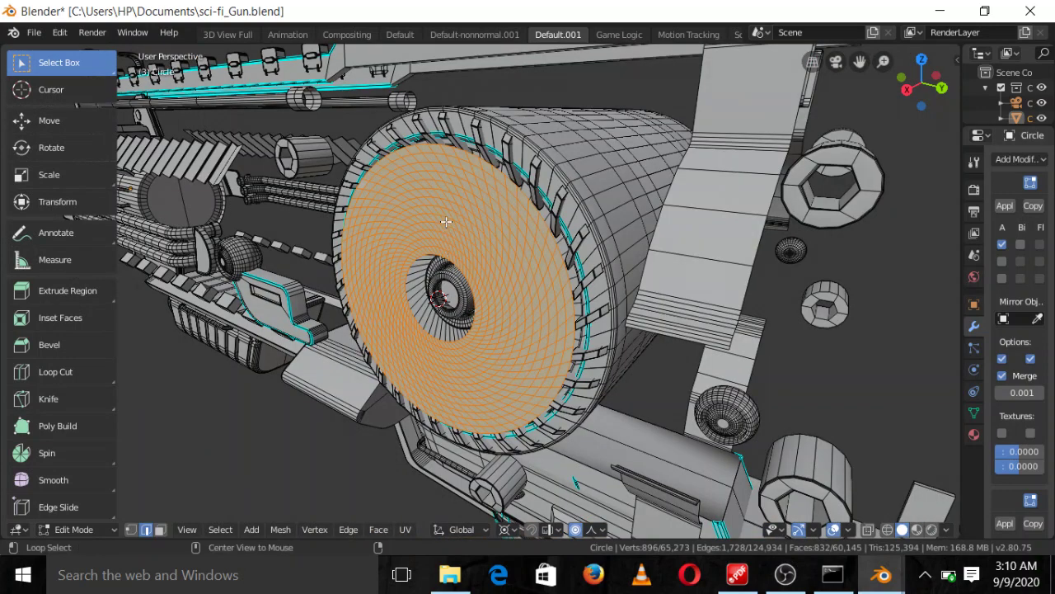
pyautogui.hotkey('alt', 'a')
pyautogui.keyDown('alt'); pyautogui.click(455, 225); pyautogui.keyUp('alt')
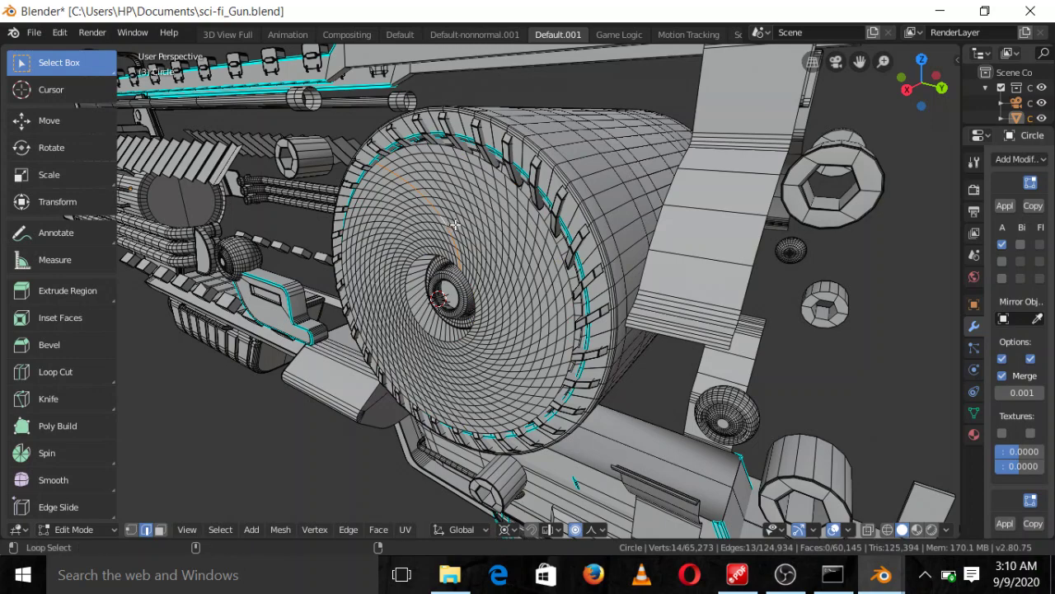
pyautogui.scroll(5, 452, 218)
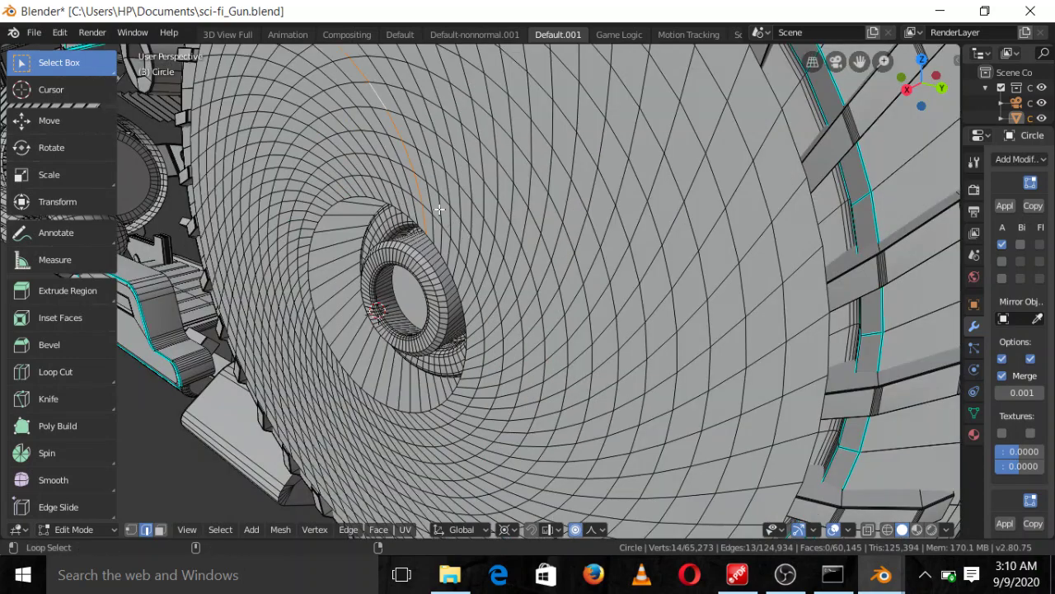
pyautogui.keyDown('alt'); pyautogui.keyDown('shift'); pyautogui.click(437, 247); pyautogui.keyUp('shift'); pyautogui.keyUp('alt')
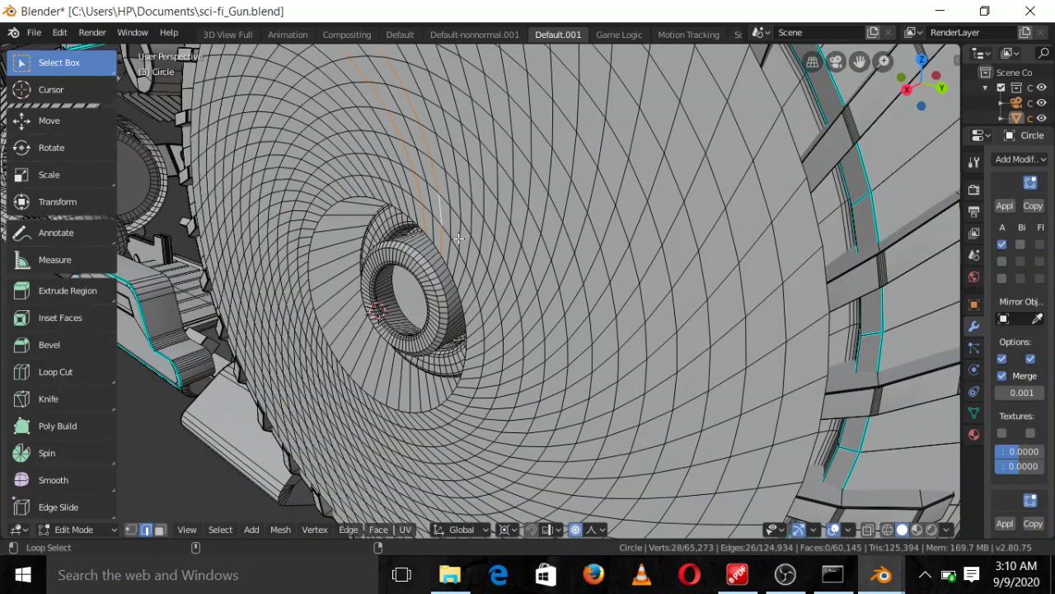
pyautogui.keyDown('alt'); pyautogui.keyDown('shift'); pyautogui.click(476, 271); pyautogui.keyUp('shift'); pyautogui.keyUp('alt')
pyautogui.keyDown('alt'); pyautogui.keyDown('shift'); pyautogui.click(476, 264); pyautogui.keyUp('shift'); pyautogui.keyUp('alt')
pyautogui.scroll(-5, 477, 255)
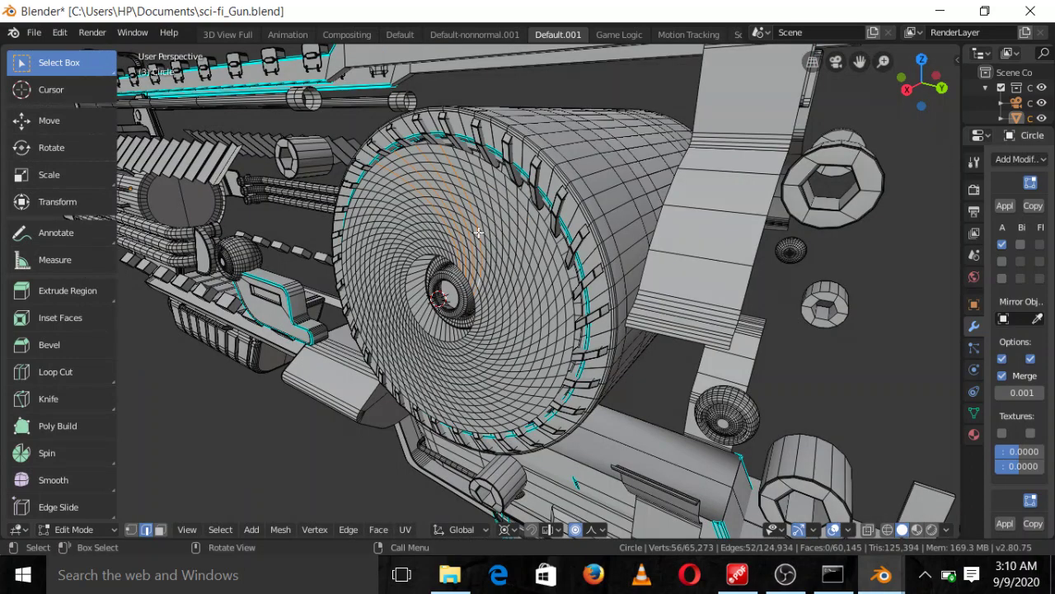
# Try moving the selected curved edges along global X, and turn off proportional editing.
pyautogui.press('g')
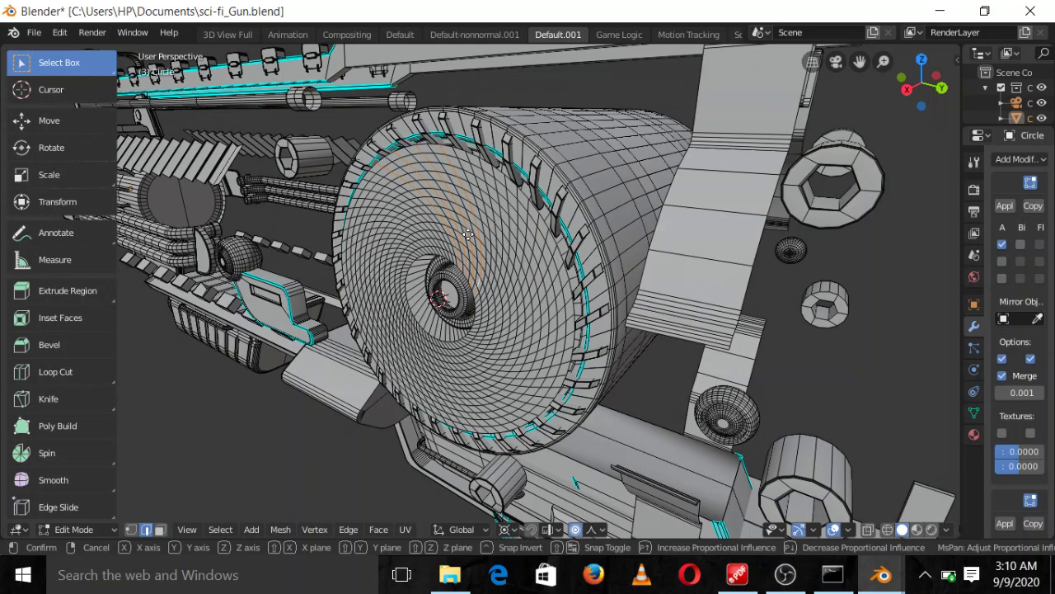
pyautogui.press('o')
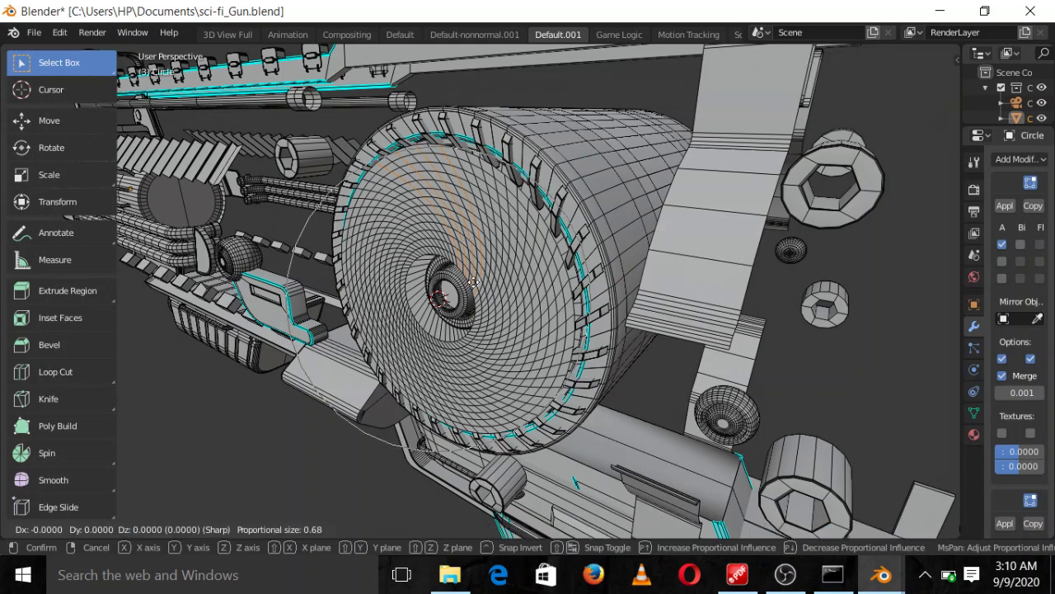
pyautogui.press('x')
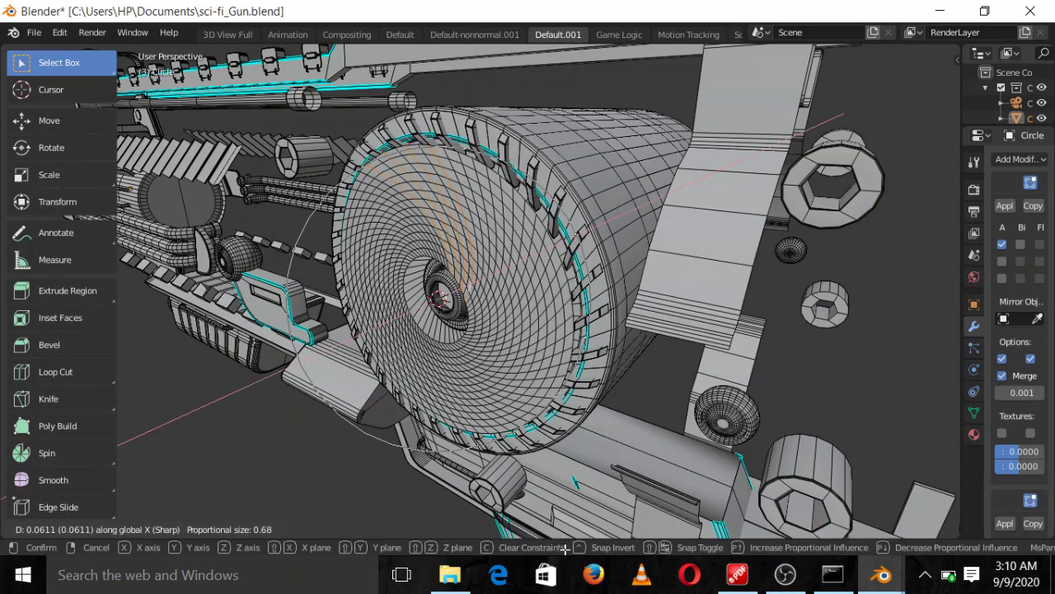
pyautogui.press('Escape')
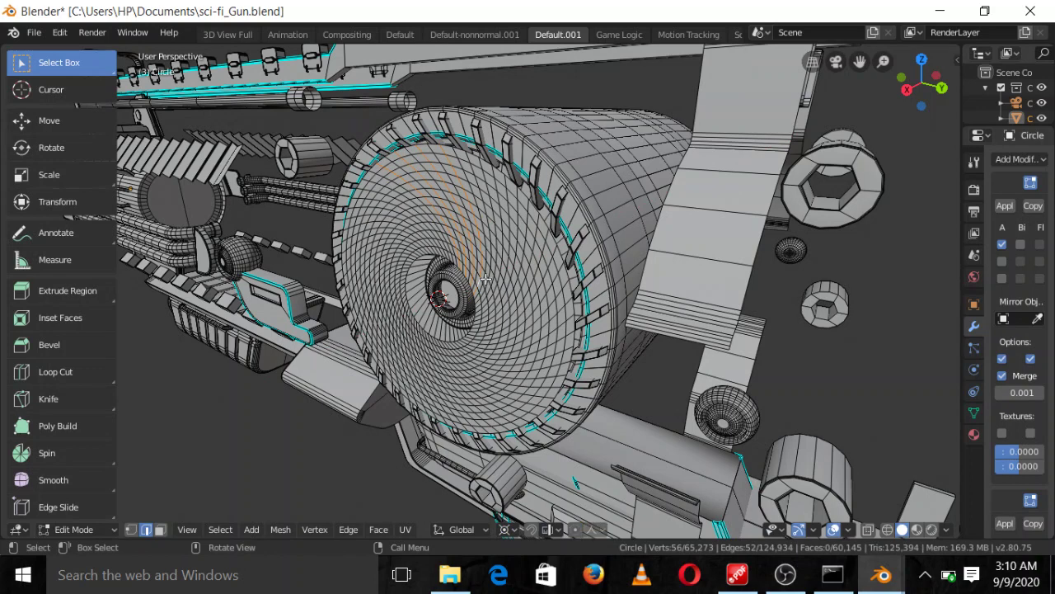
# Try moving the four curved edge loops about 0.08 along global X without proportional editing.
pyautogui.press('g')
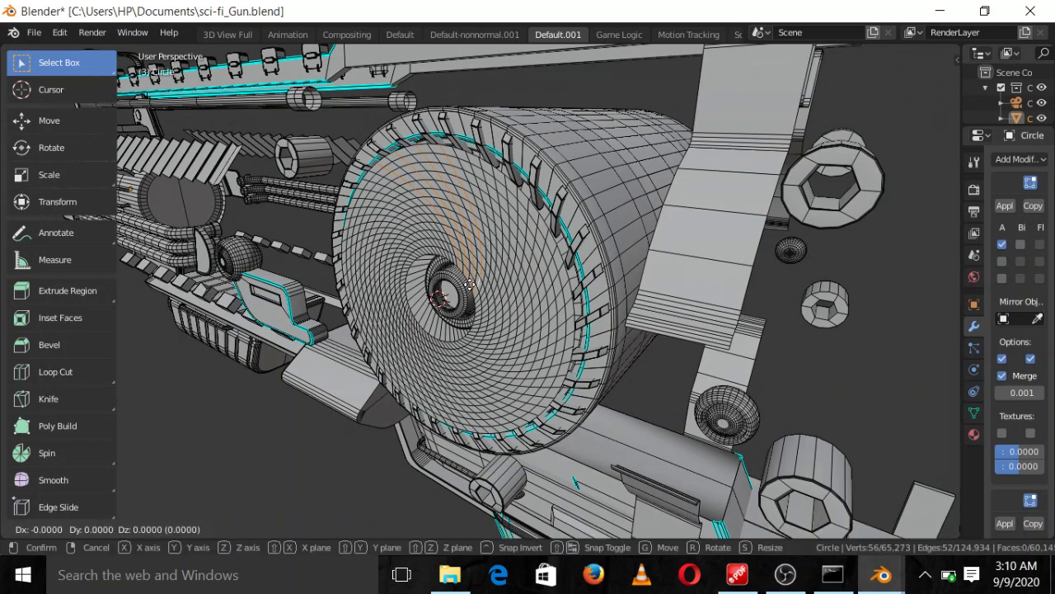
pyautogui.press('x')
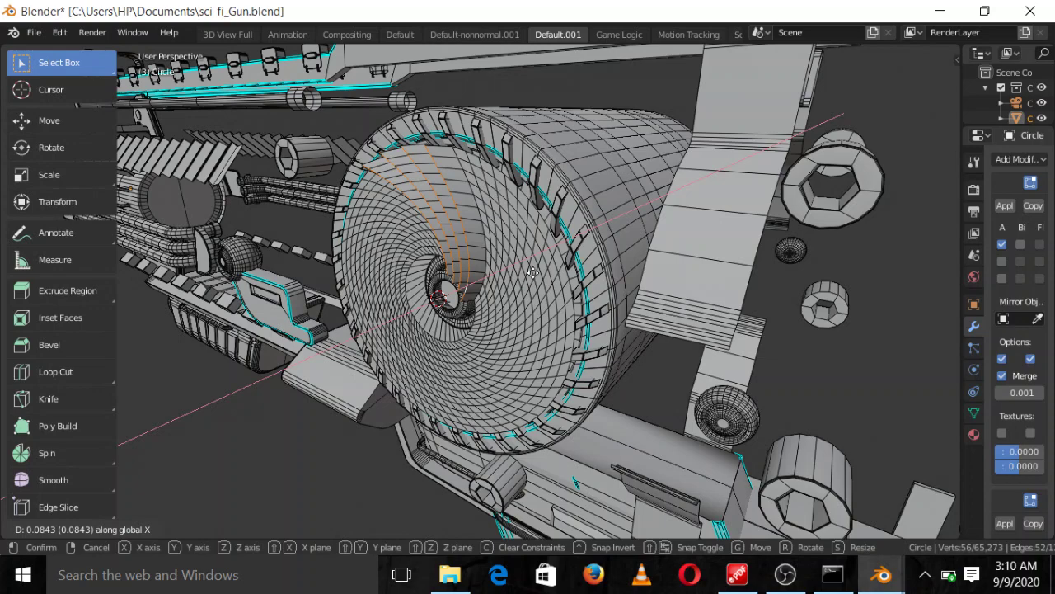
pyautogui.click(462, 221)
pyautogui.scroll(-4, 464, 221)
pyautogui.scroll(5, 481, 259)
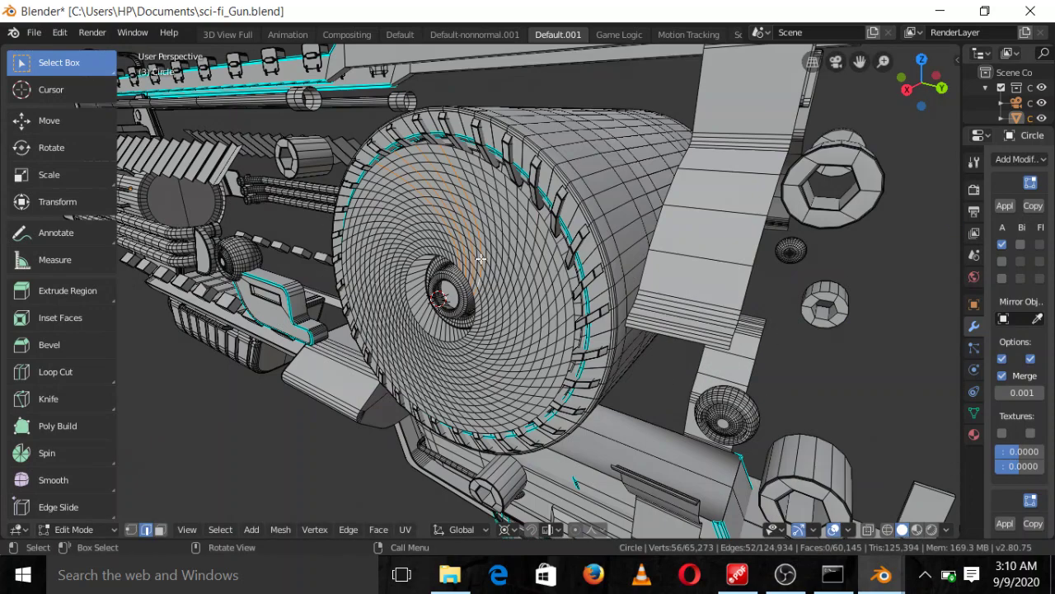
# Select all linked geometry of the twisted disc and separate the selection into its own object.
pyautogui.press('l')
pyautogui.press('p')
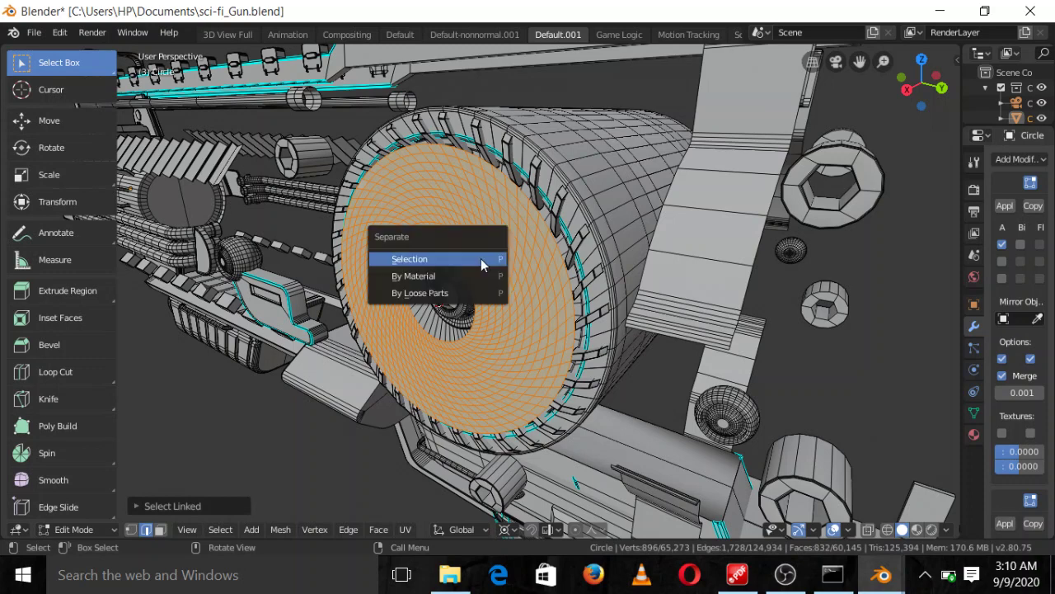
pyautogui.click(438, 256)
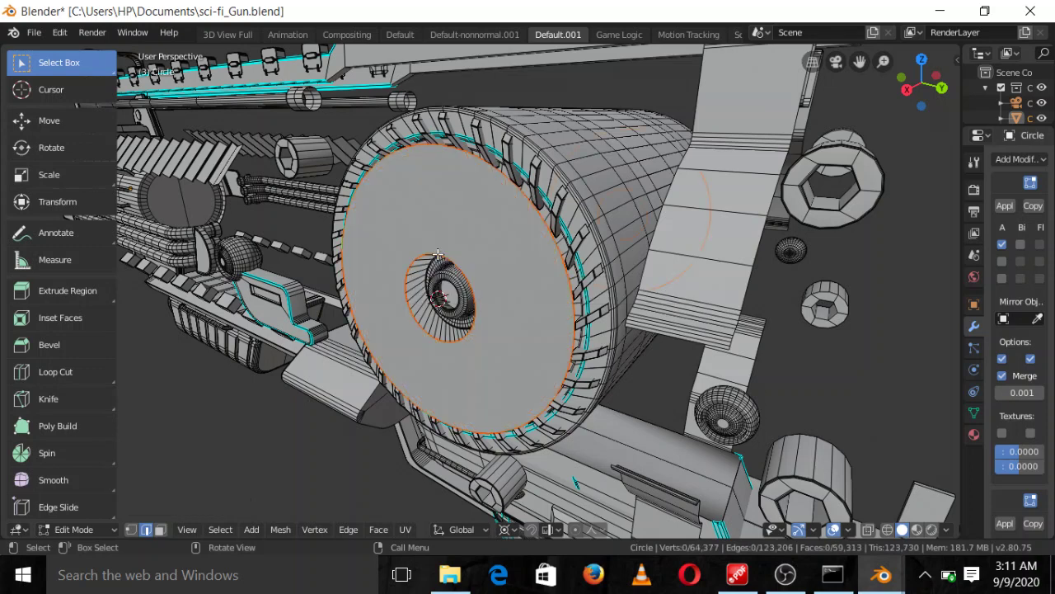
# Try deleting the separated disc's faces while still editing the gun mesh.
pyautogui.press('x')
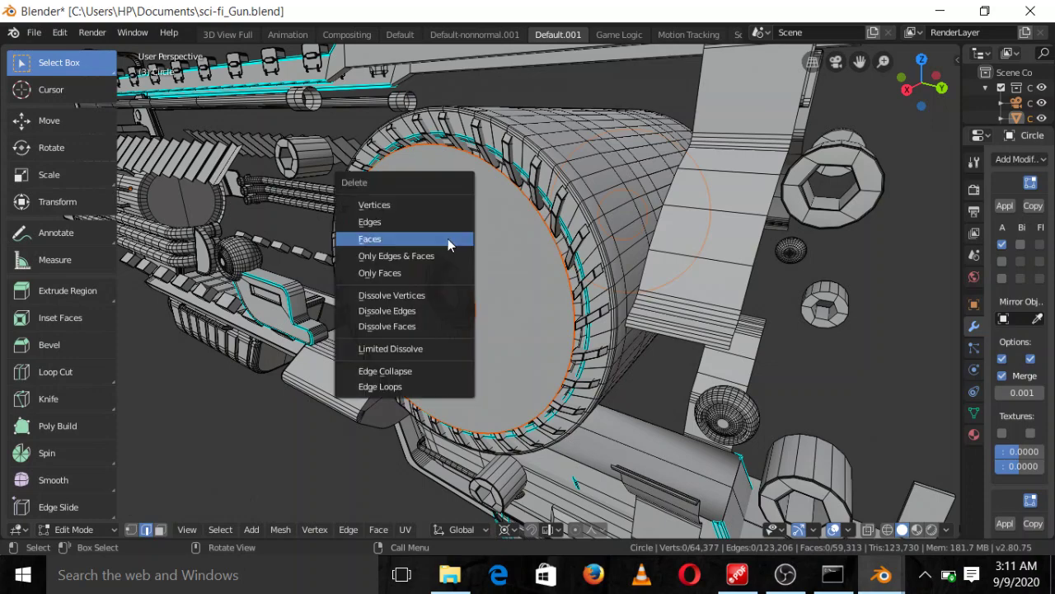
pyautogui.click(402, 241)
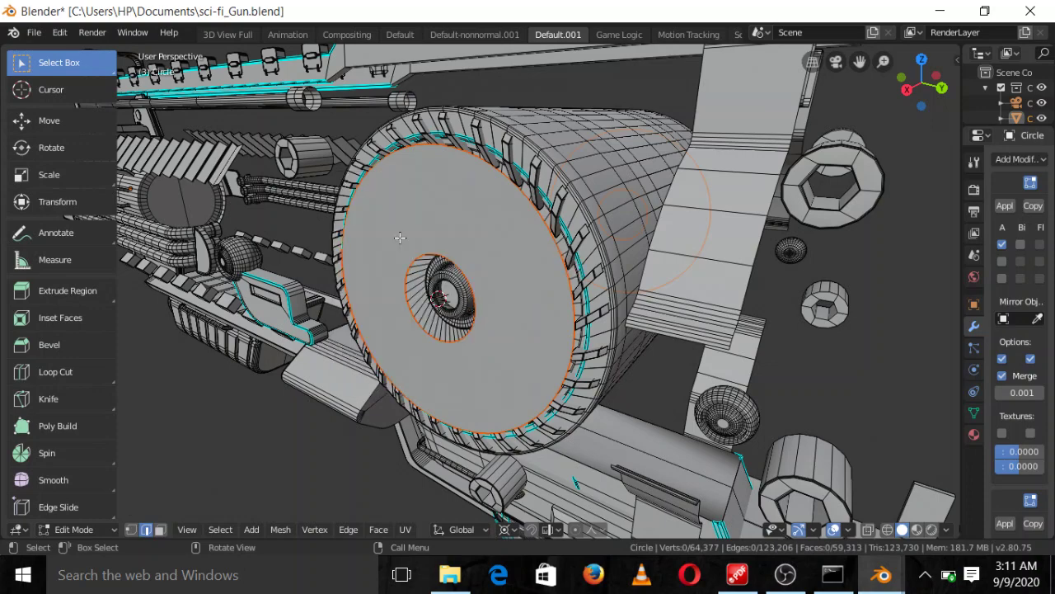
pyautogui.scroll(-3, 446, 238)
pyautogui.scroll(-3, 446, 238)
pyautogui.scroll(3, 469, 266)
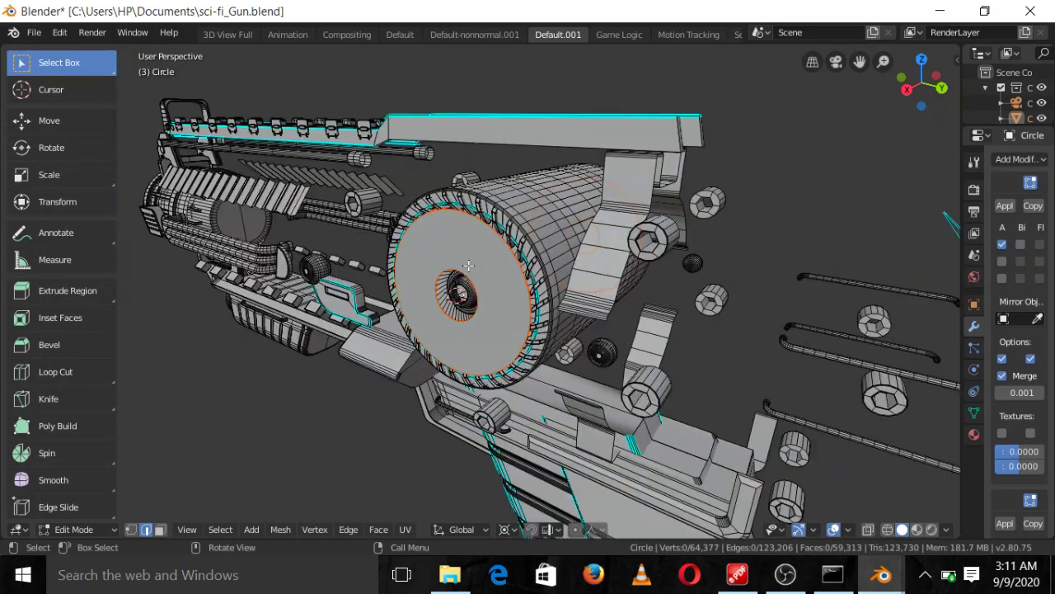
pyautogui.press('x')
pyautogui.click(425, 271)
# Delete the separated disc in Object Mode and select the gun object.
pyautogui.press('Tab')
pyautogui.click(434, 234)
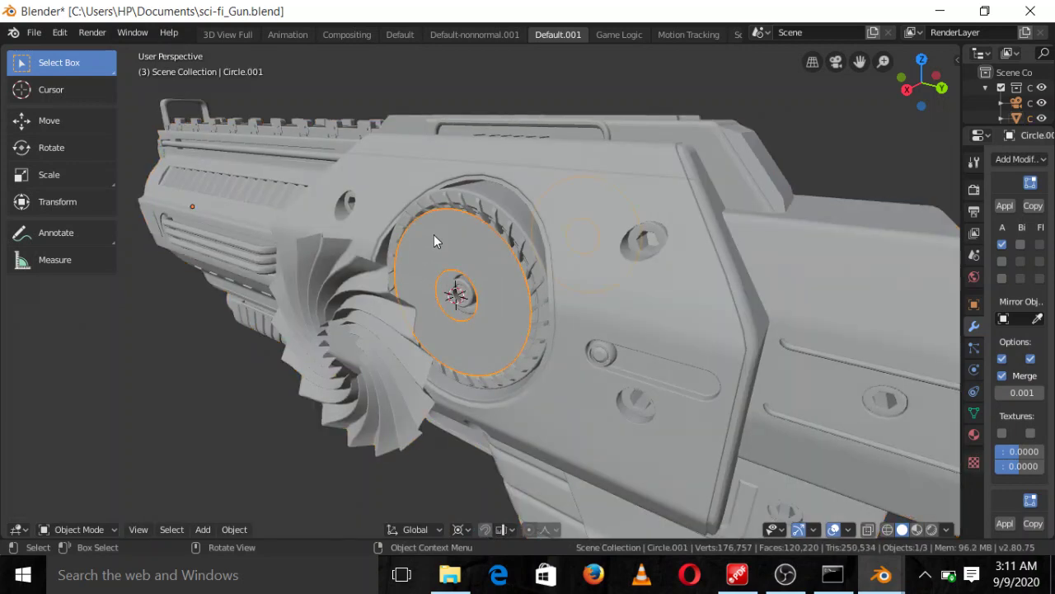
pyautogui.press('x')
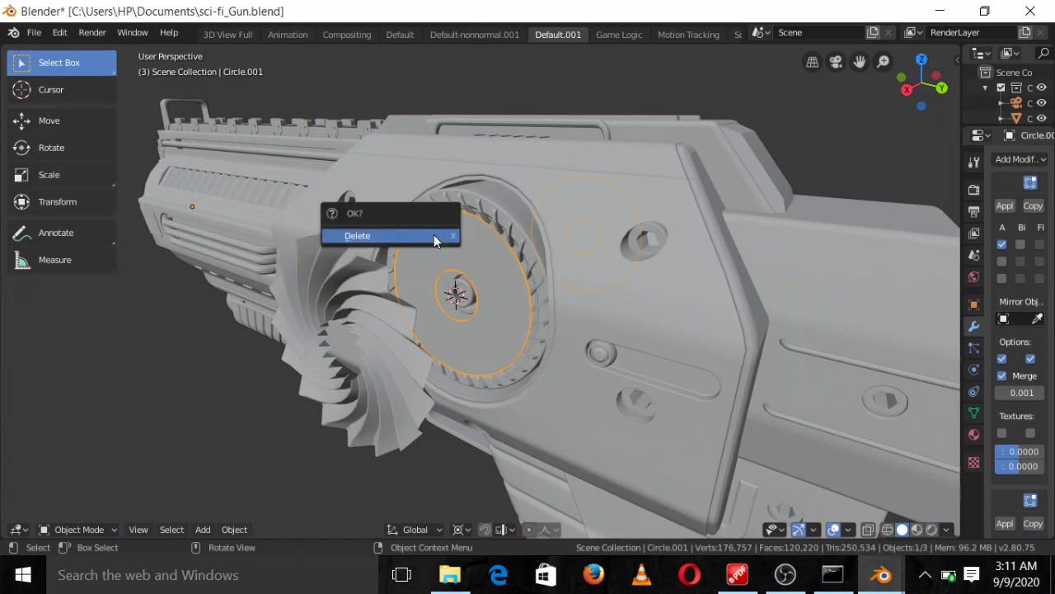
pyautogui.click(386, 236)
pyautogui.scroll(-2, 351, 294)
pyautogui.click(350, 293)
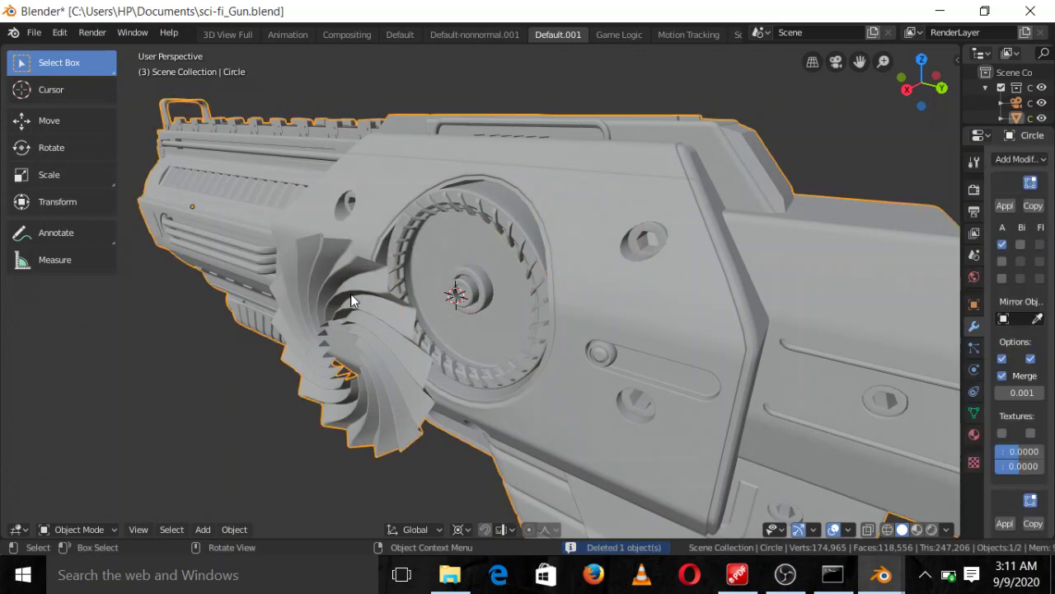
# Undo the deletion and the separation of the twisted disc.
pyautogui.scroll(-3, 351, 293)
pyautogui.moveTo(351, 295); pyautogui.dragTo(377, 289, button='middle')
pyautogui.scroll(3, 419, 238)
pyautogui.moveTo(418, 238); pyautogui.dragTo(413, 245, button='middle')
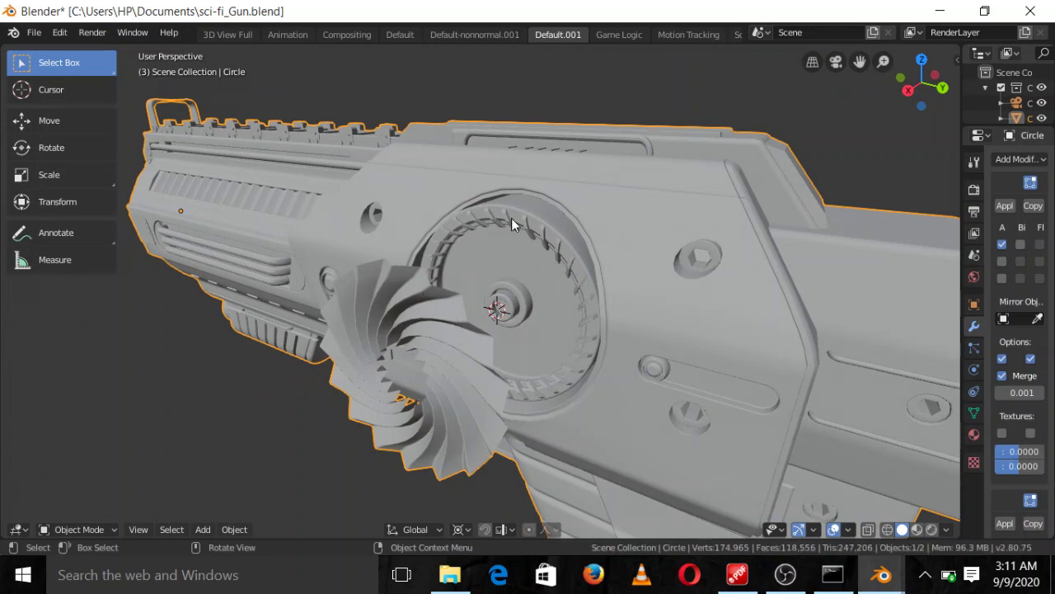
pyautogui.scroll(2, 511, 219)
pyautogui.press('ctrl')
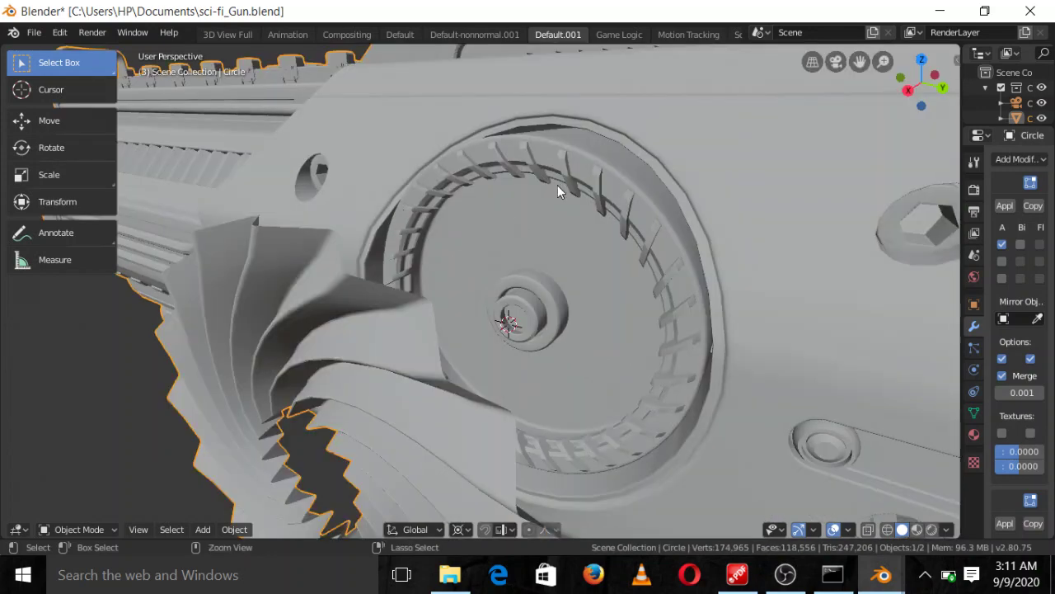
pyautogui.keyDown('ctrl'); pyautogui.click(557, 185); pyautogui.keyUp('ctrl')
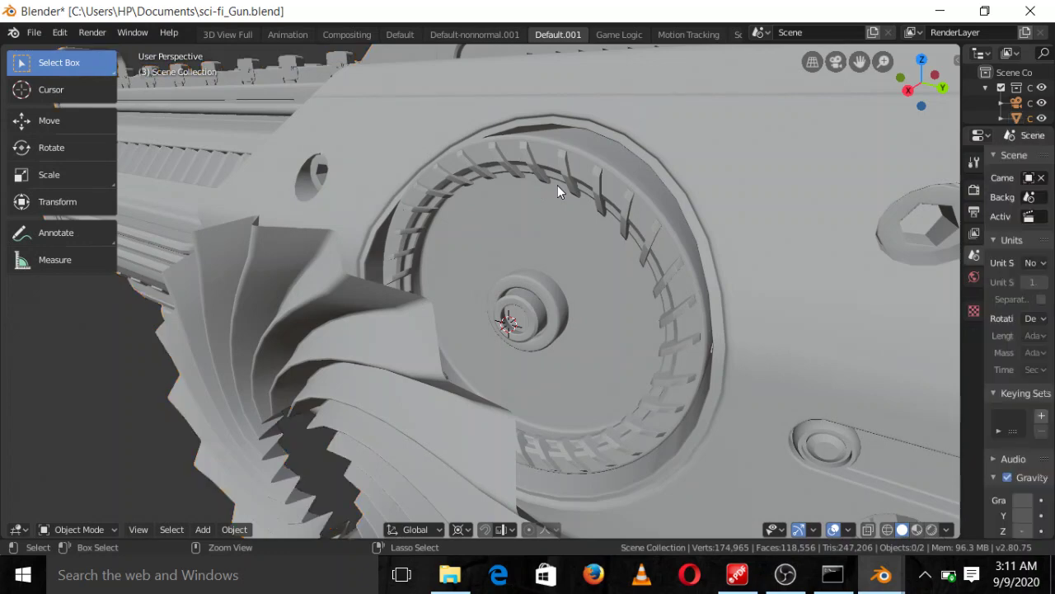
pyautogui.keyDown('ctrl'); pyautogui.click(557, 188); pyautogui.keyUp('ctrl')
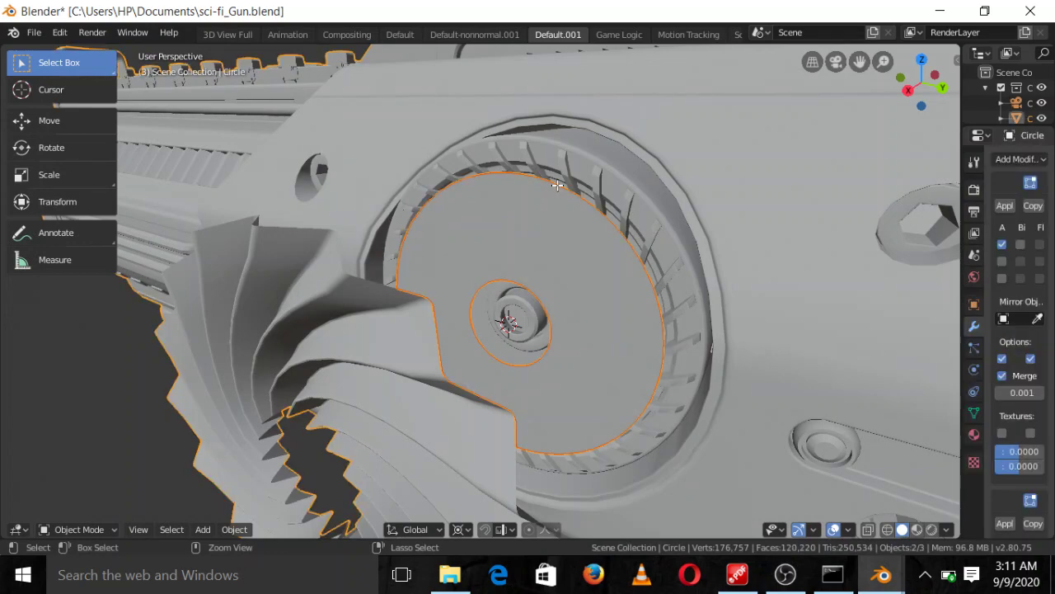
pyautogui.press('Tab')
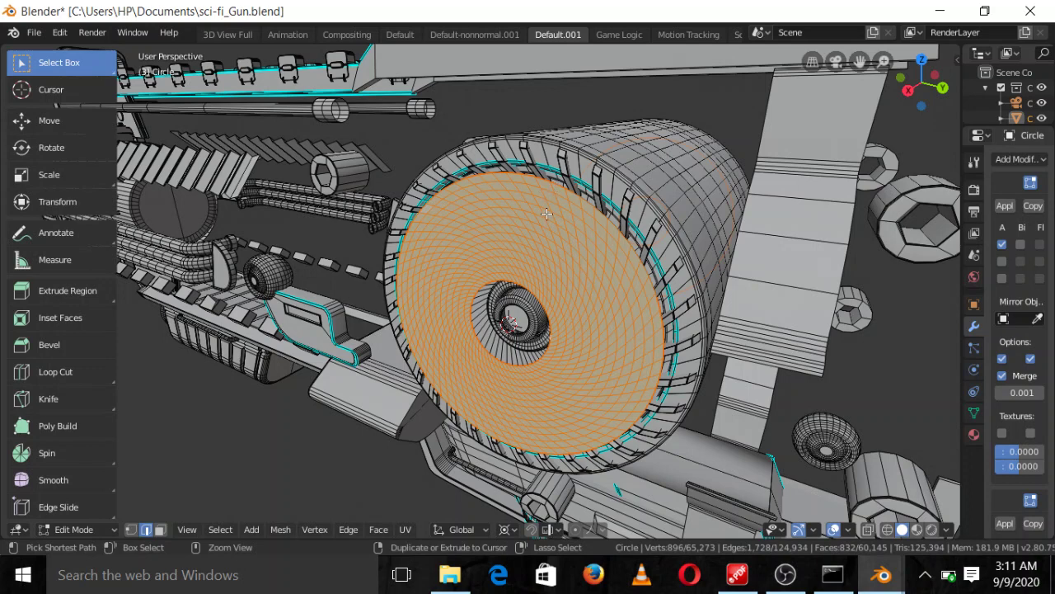
pyautogui.hotkey('ctrl', 'z')
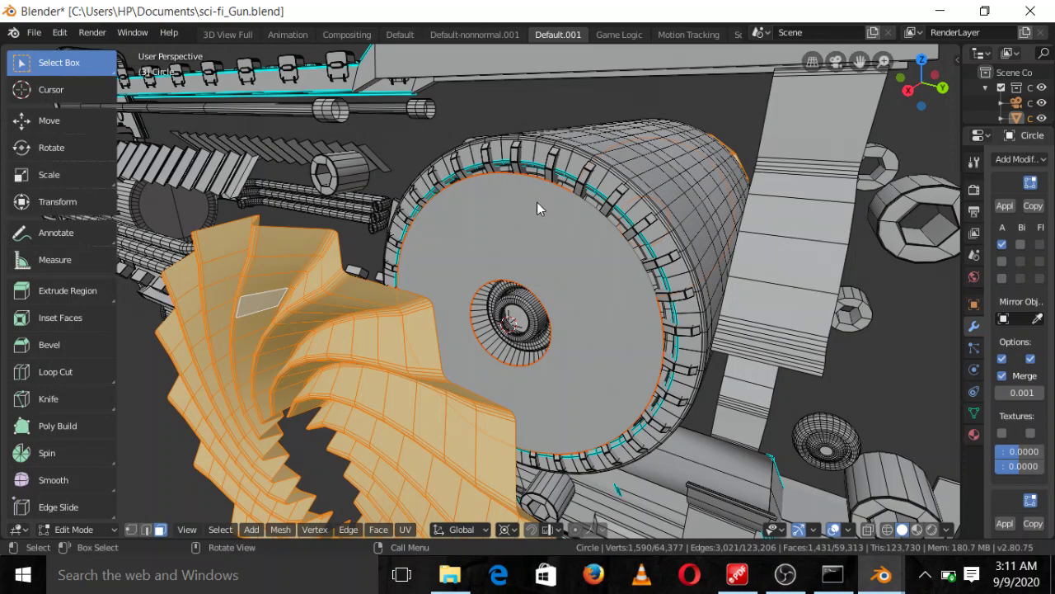
# Examine the gun's barrel, ribbed foregrip and handle in Object Mode, and return to Edit Mode.
pyautogui.press('Tab')
pyautogui.scroll(-5, 398, 259)
pyautogui.moveTo(399, 260); pyautogui.dragTo(546, 260, button='middle')
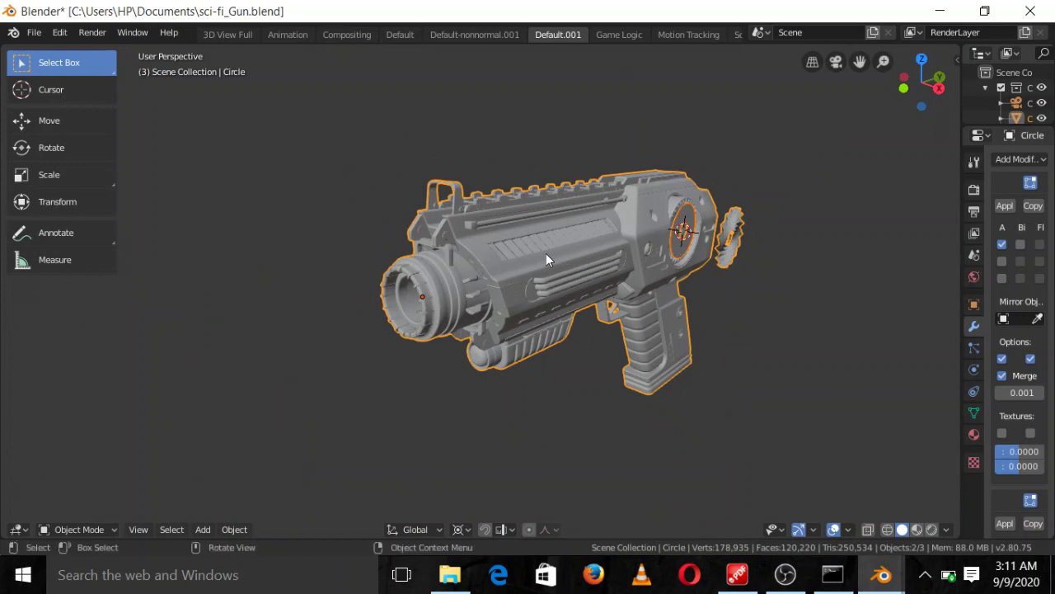
pyautogui.scroll(1, 546, 256)
pyautogui.scroll(2, 445, 281)
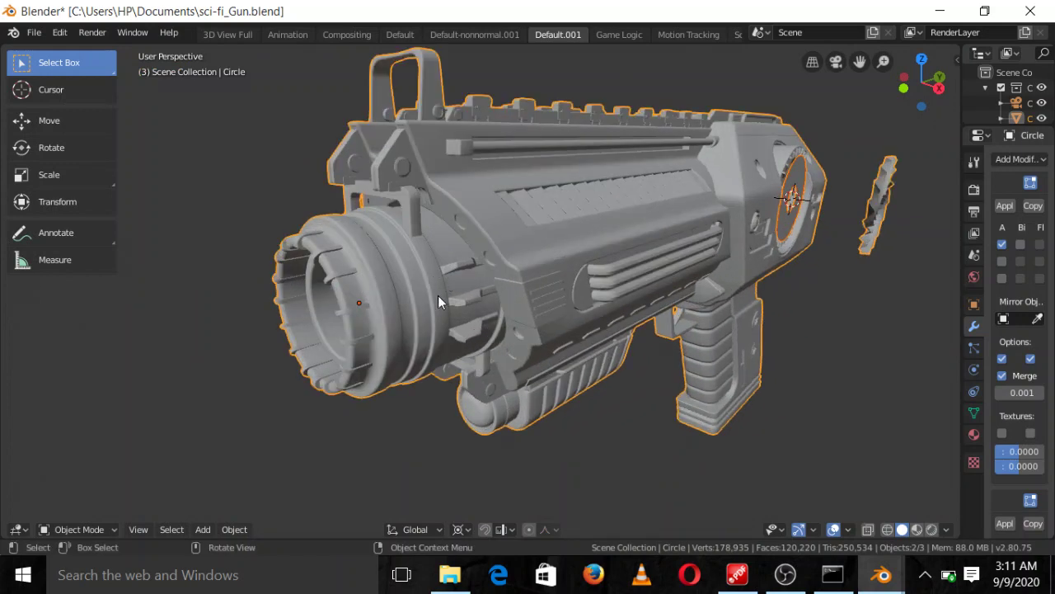
pyautogui.moveTo(428, 278); pyautogui.dragTo(447, 220, button='middle')
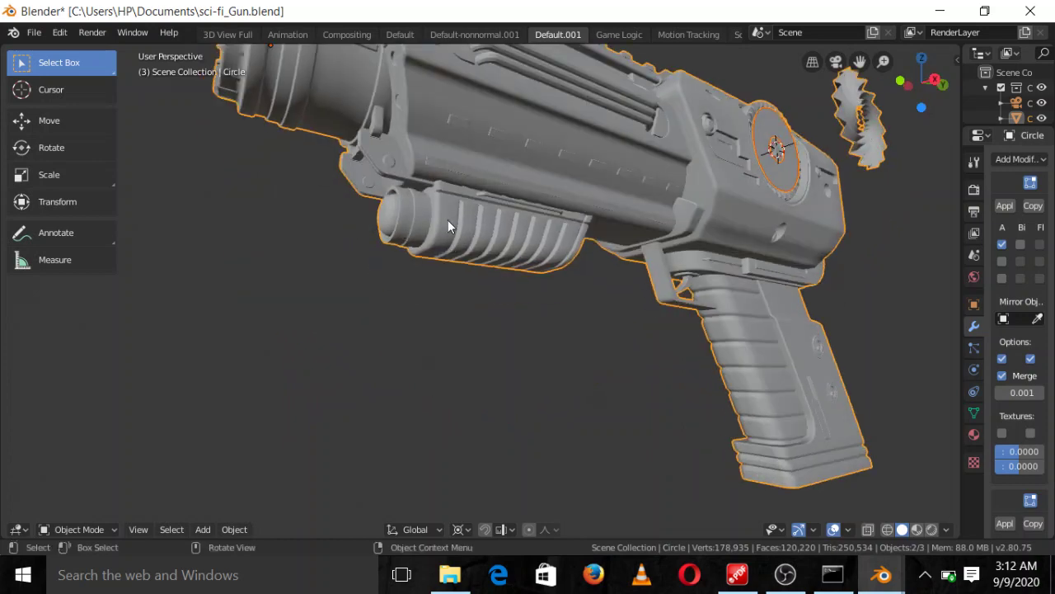
pyautogui.scroll(2, 462, 206)
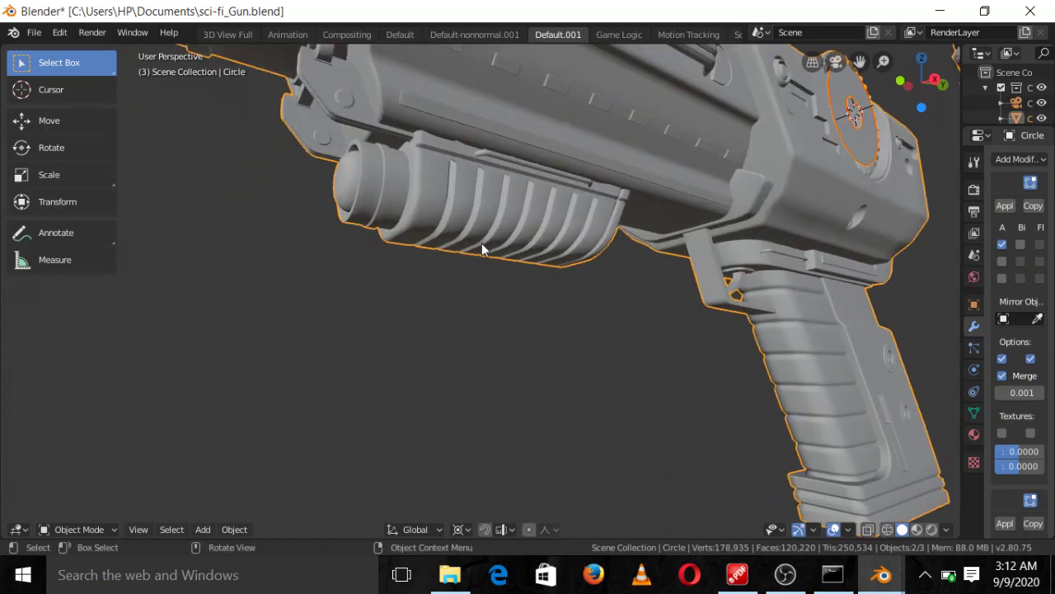
pyautogui.scroll(-3, 495, 195)
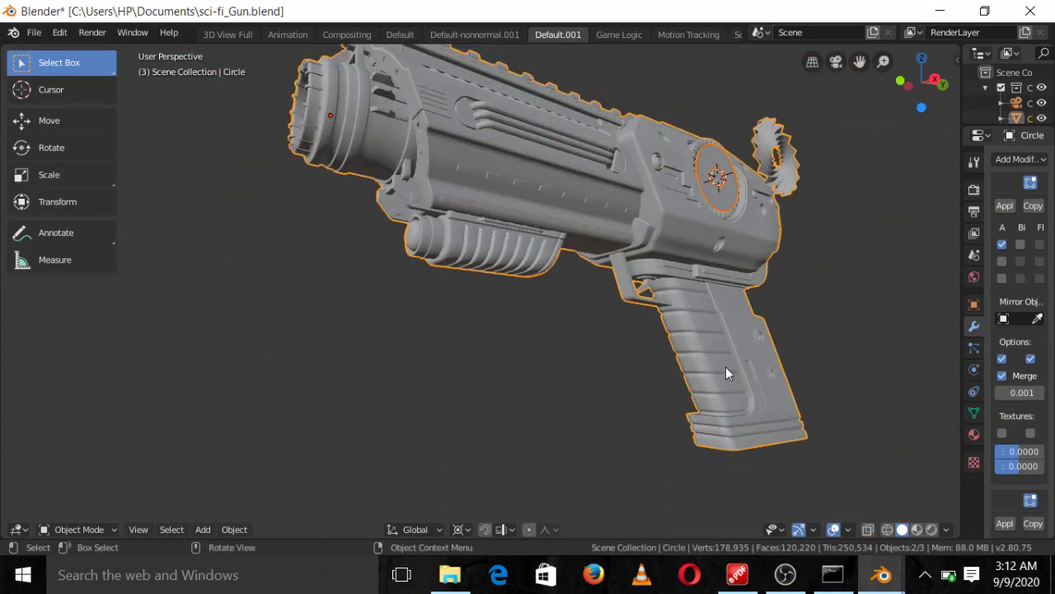
pyautogui.moveTo(569, 327); pyautogui.dragTo(596, 364, button='middle')
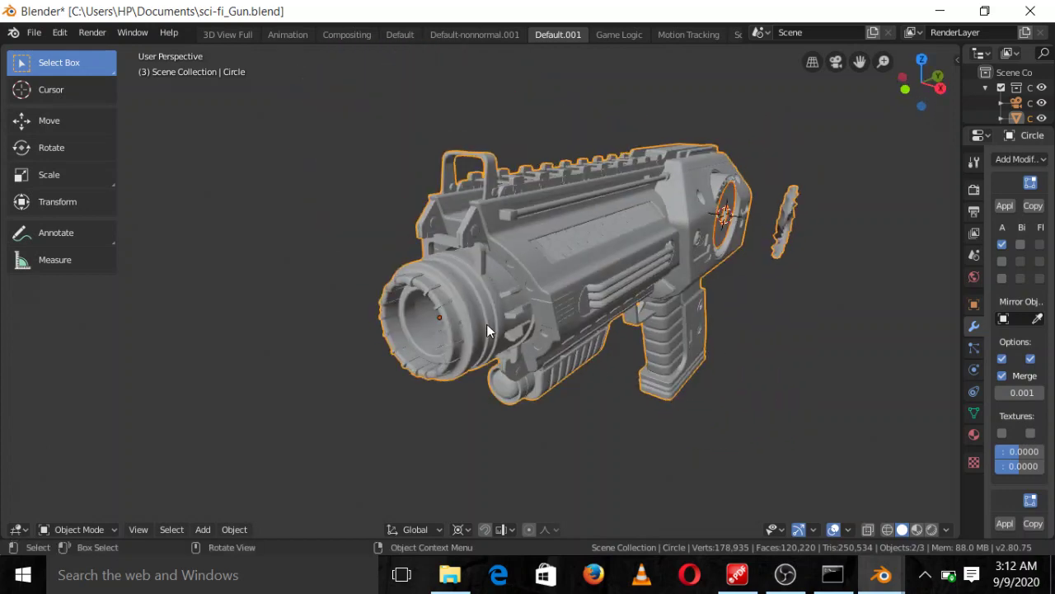
pyautogui.scroll(2, 486, 330)
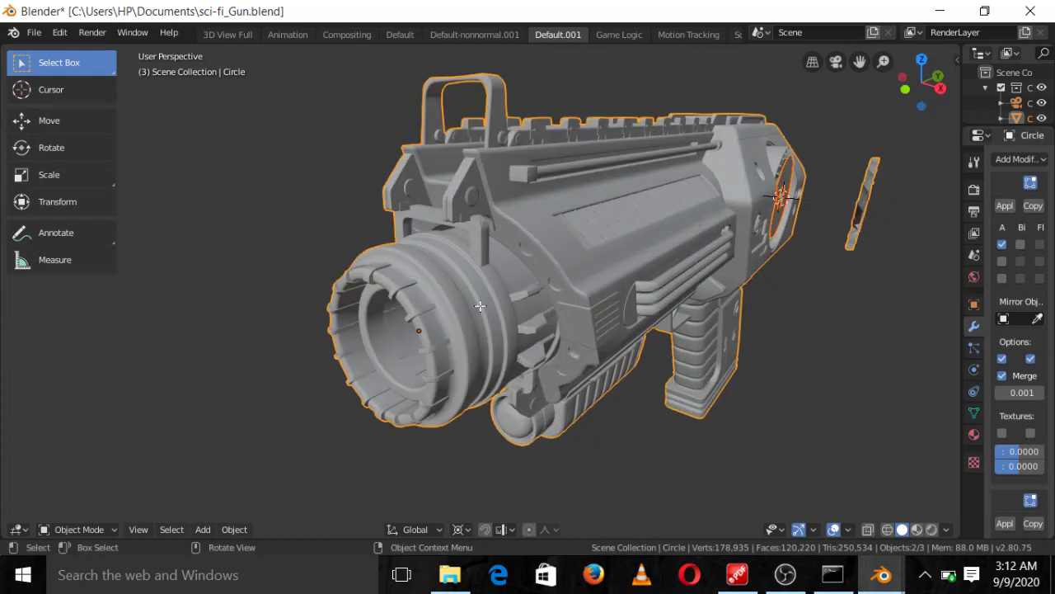
pyautogui.press('Tab')
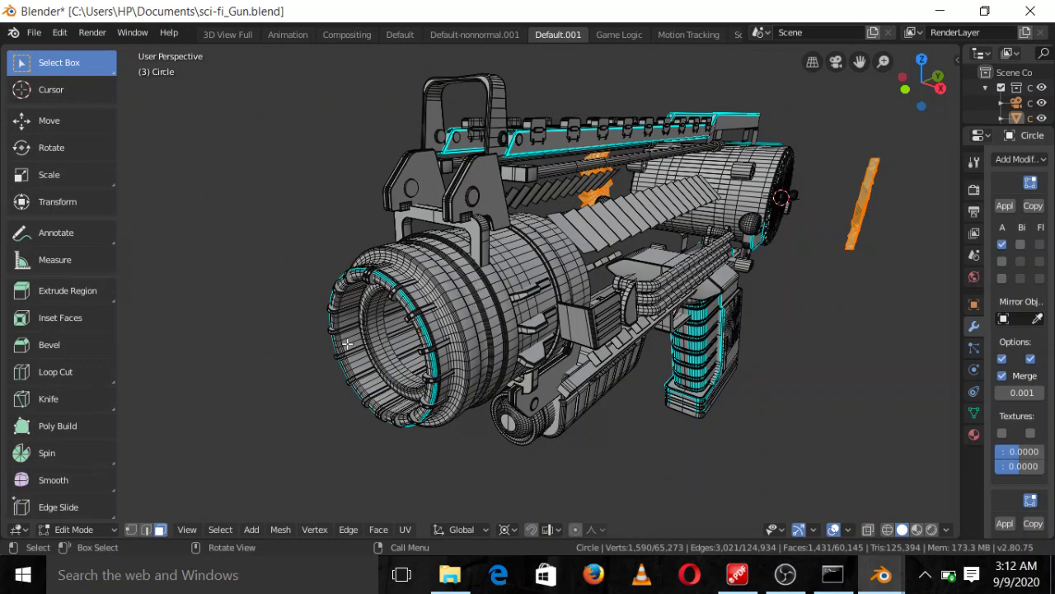
# Select the linked outer shell of the front barrel and try moving it away from the gun.
pyautogui.hotkey('alt', 'a')
pyautogui.press('l')
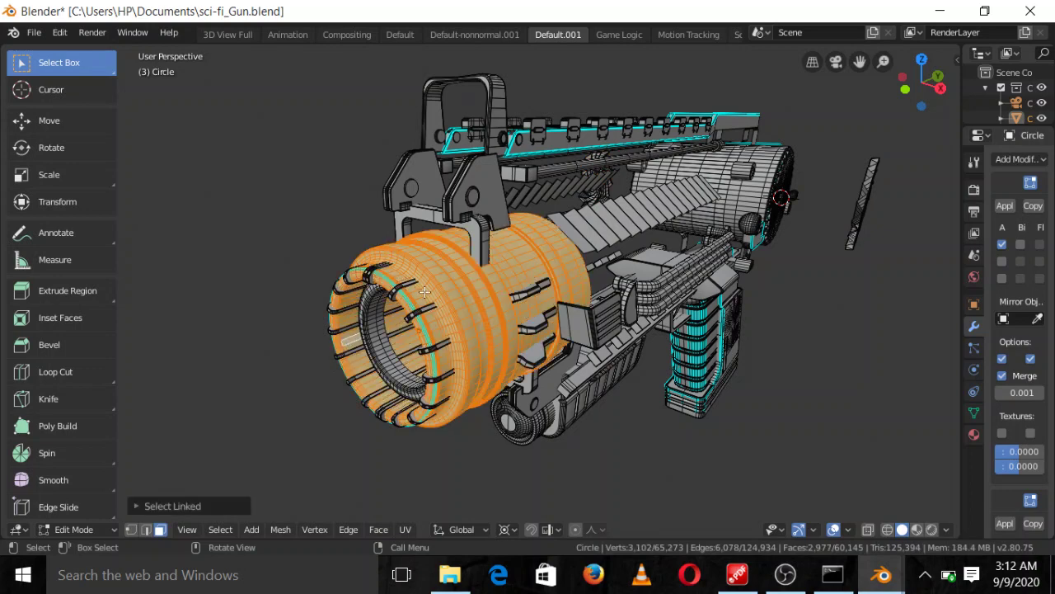
pyautogui.press('g')
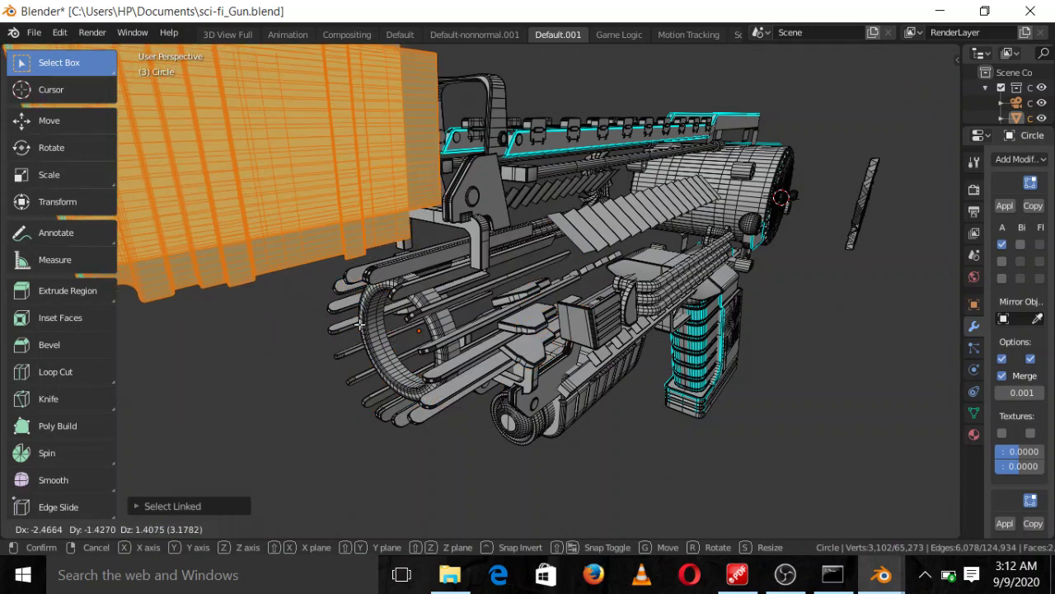
pyautogui.rightClick(359, 325)
pyautogui.press('KP_Decimal')
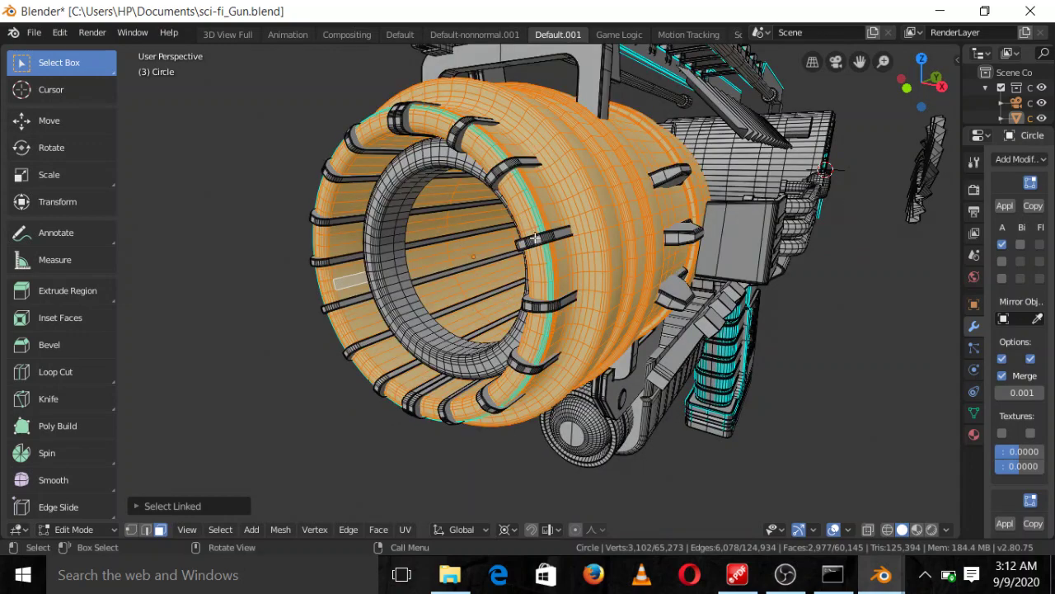
# Select one linked strip clamped around the barrel's front rim and try moving it out of place.
pyautogui.hotkey('alt', 'a')
pyautogui.press('l')
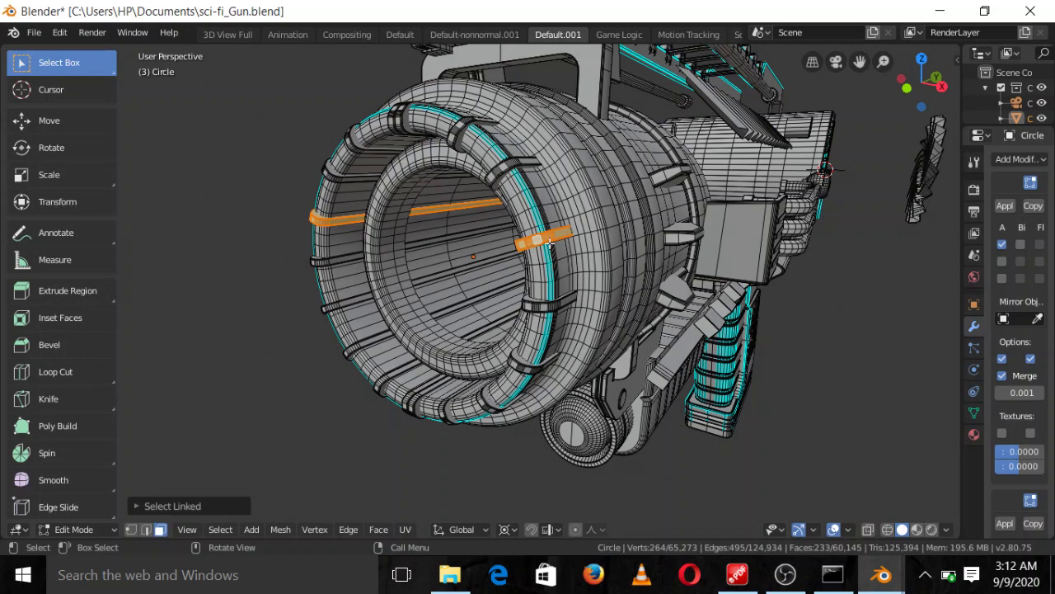
pyautogui.press('g')
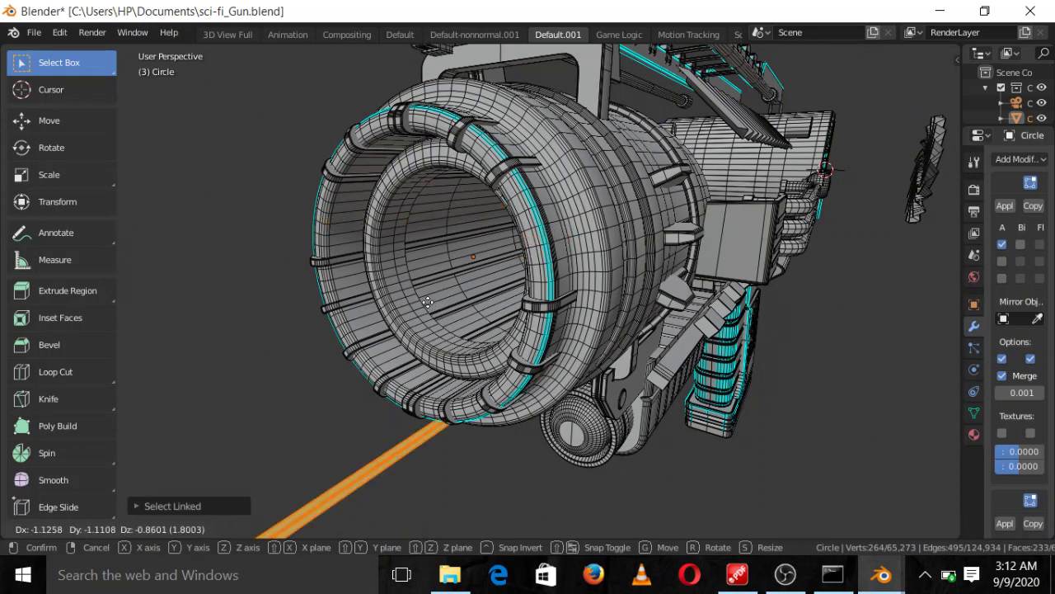
pyautogui.click(534, 271)
# Select the linked pair of angled bracket plates above the front barrel.
pyautogui.scroll(-4, 534, 270)
pyautogui.moveTo(534, 270); pyautogui.dragTo(456, 285, button='middle')
pyautogui.scroll(5, 455, 277)
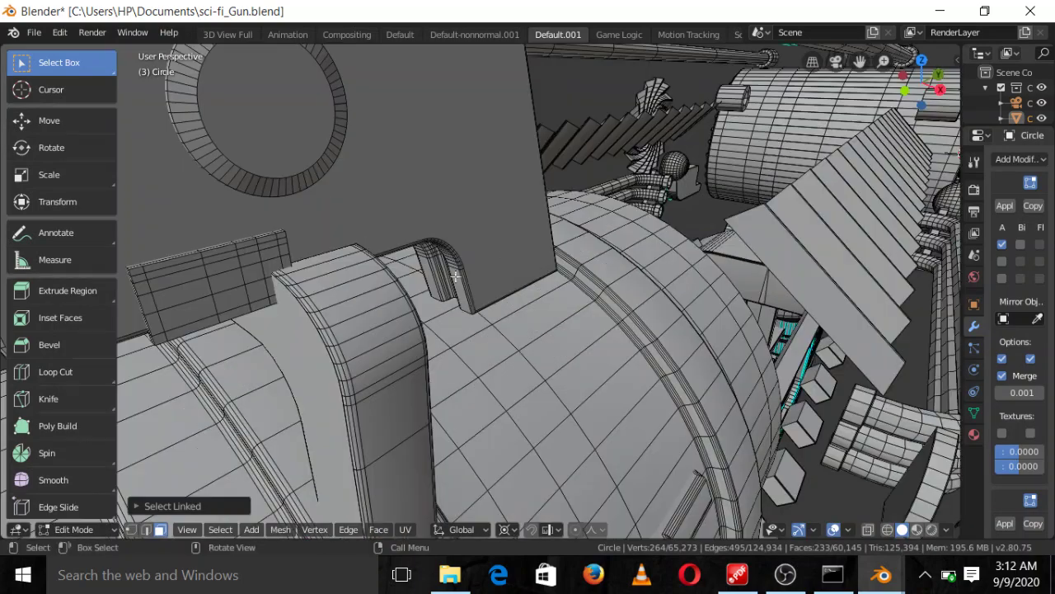
pyautogui.scroll(-4, 450, 253)
pyautogui.moveTo(413, 239); pyautogui.dragTo(444, 263, button='middle')
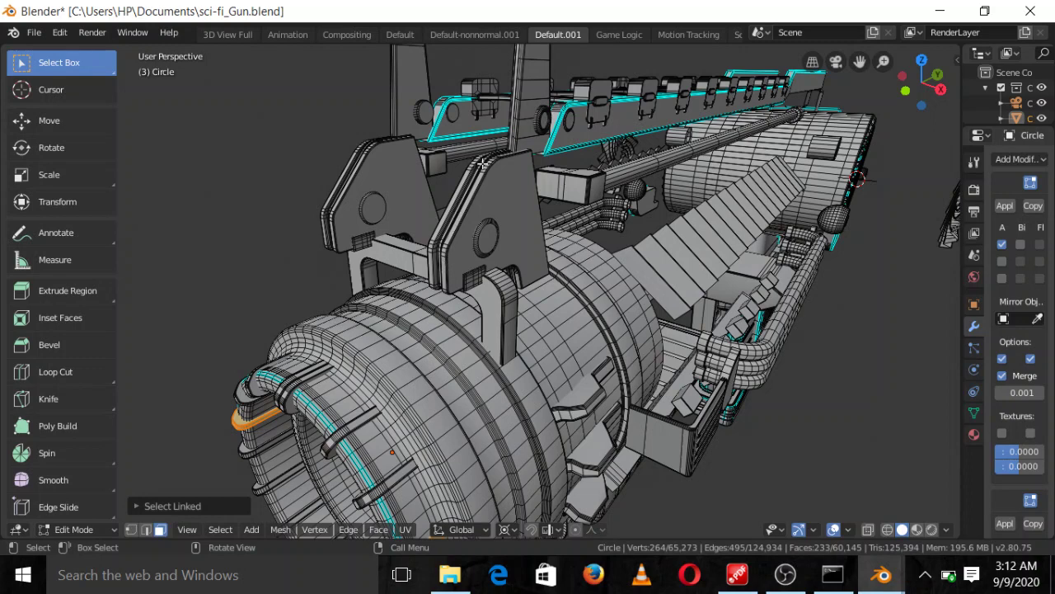
pyautogui.hotkey('ctrl', 'z')
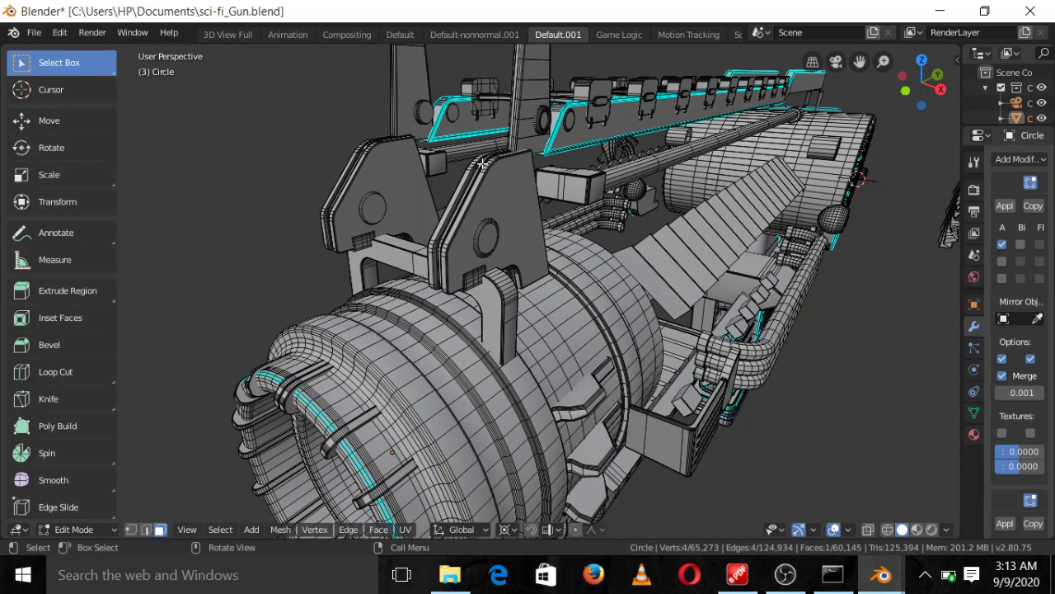
pyautogui.press('l')
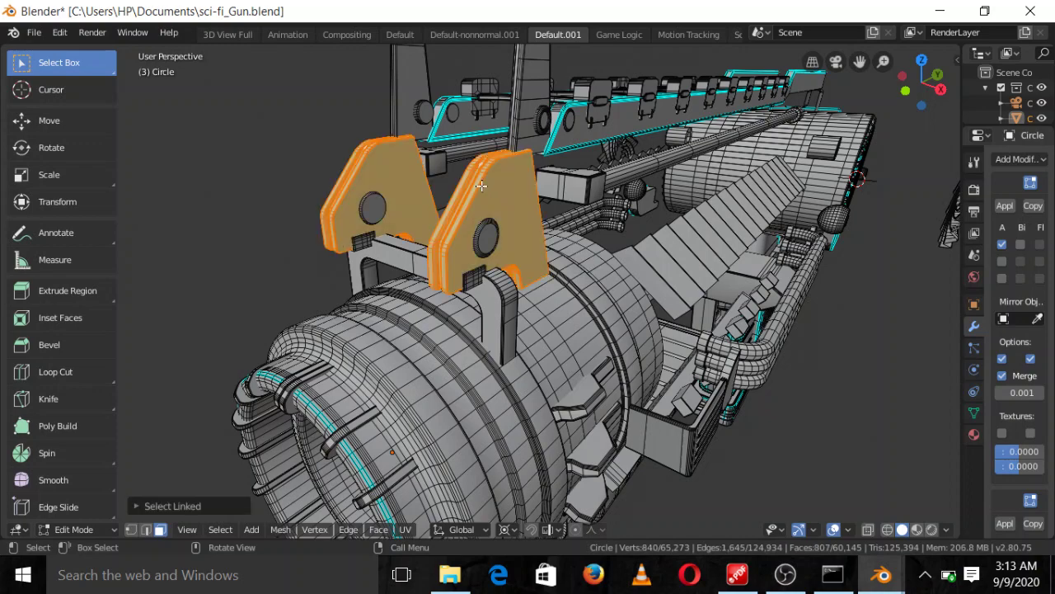
# Select the linked pair of end caps on the third top-rail crosspiece and raise them along the global Z axis above the rail.
pyautogui.scroll(5, 481, 186)
pyautogui.scroll(-5, 481, 185)
pyautogui.moveTo(481, 185); pyautogui.dragTo(444, 271, button='middle')
pyautogui.scroll(5, 482, 213)
pyautogui.scroll(-5, 482, 213)
pyautogui.scroll(4, 444, 270)
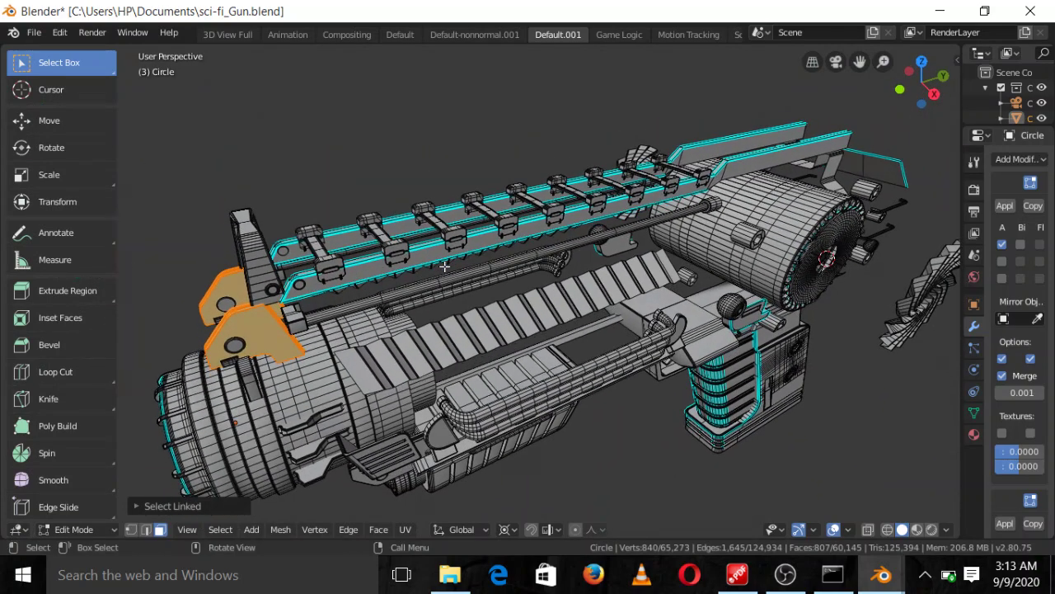
pyautogui.click(437, 193)
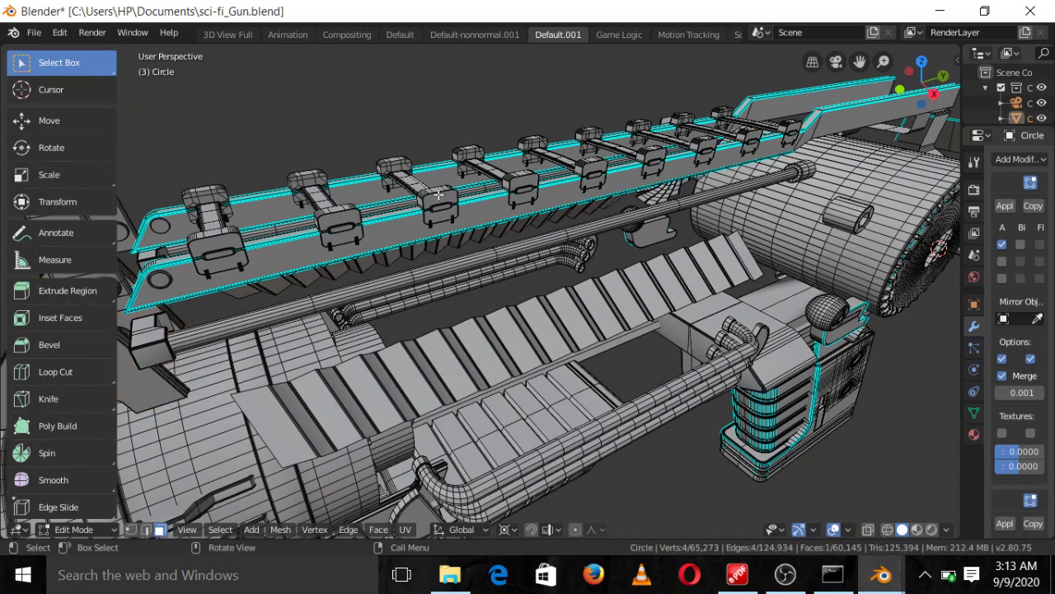
pyautogui.hotkey('ctrl', 'l')
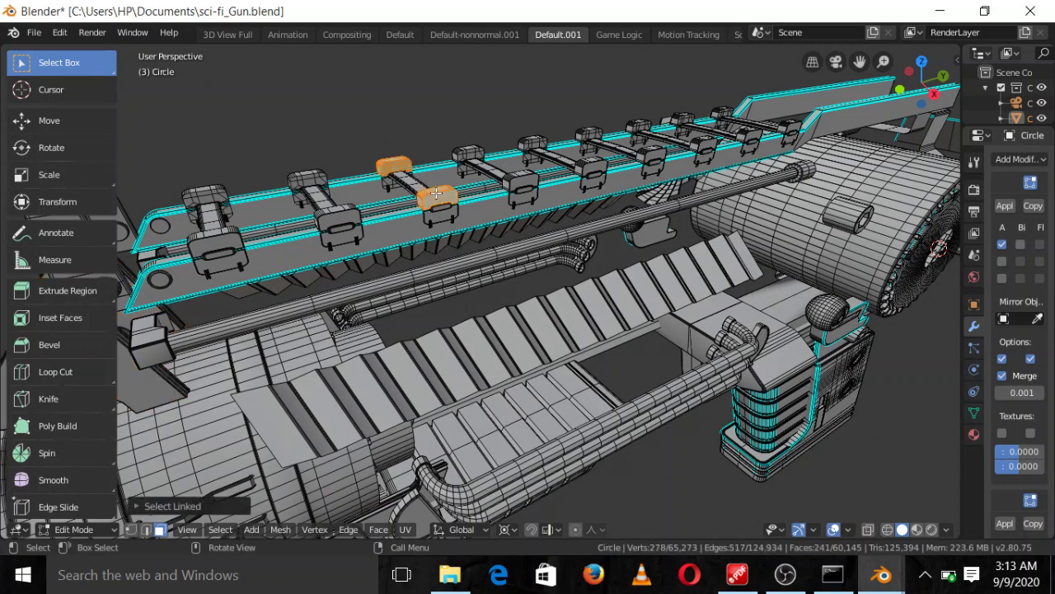
pyautogui.press('g')
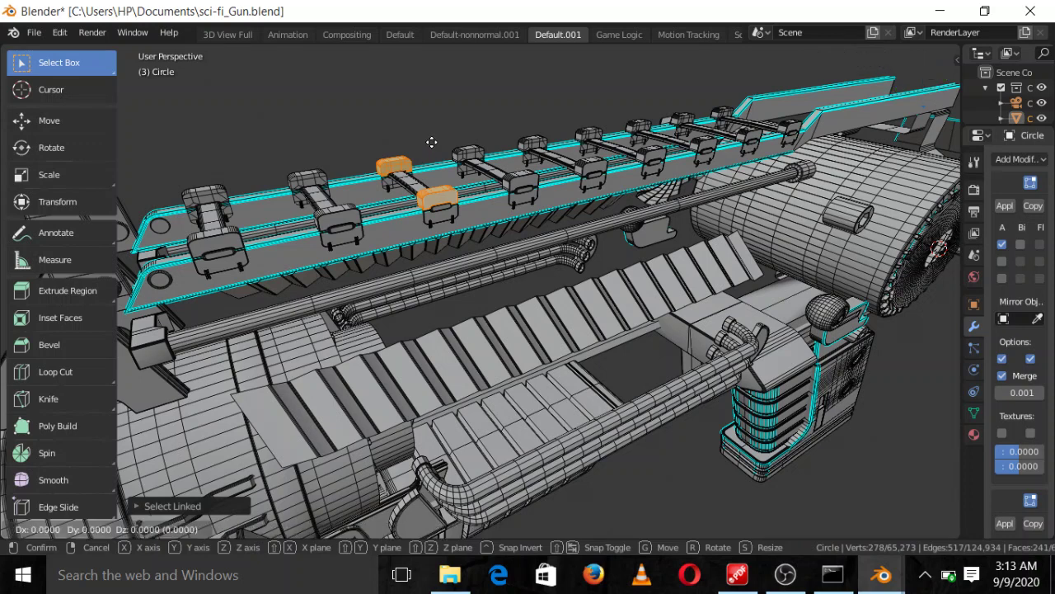
pyautogui.press('z')
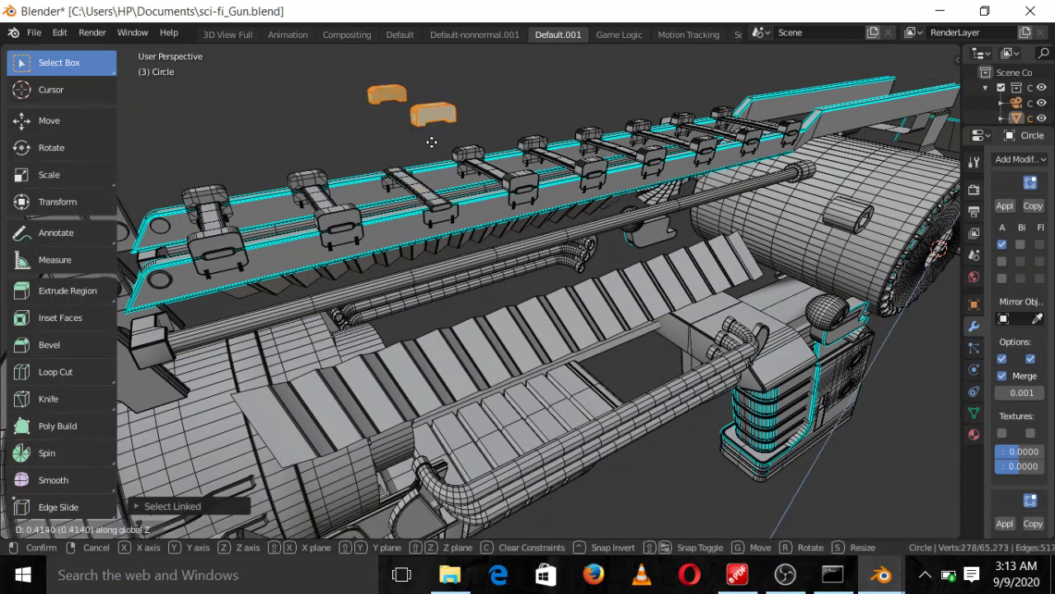
pyautogui.click(431, 141)
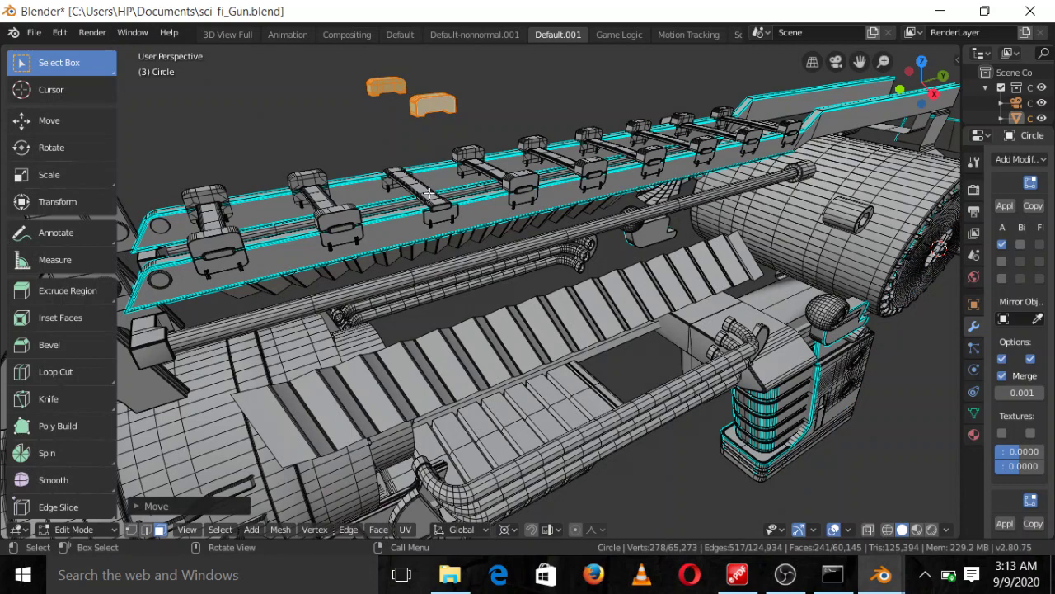
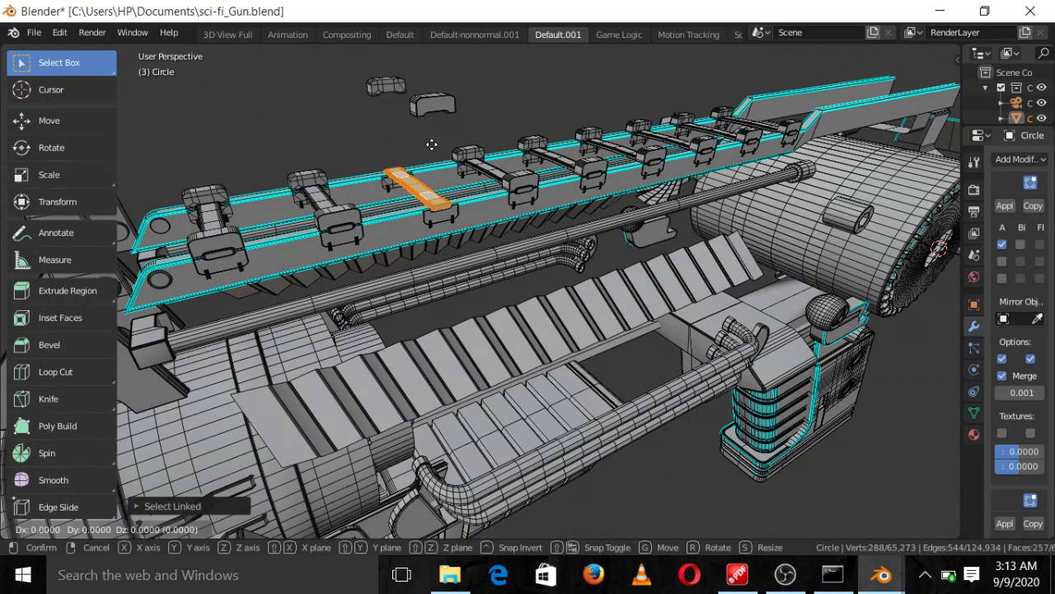
# Raise the linked crossbar beneath the detached end caps by about 0.45 along the global Z axis.
pyautogui.press('z')
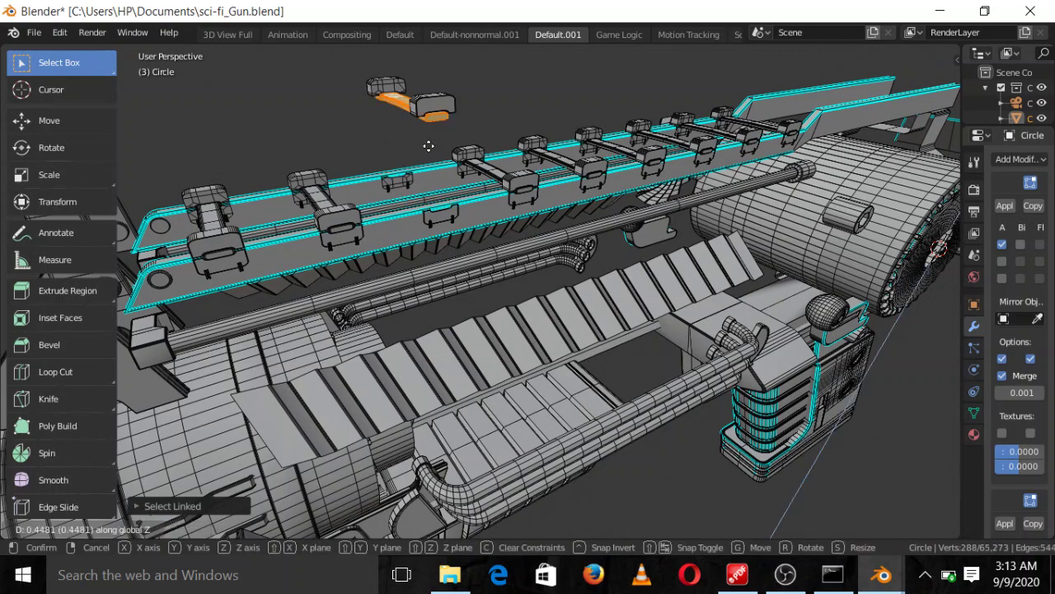
pyautogui.click(513, 252)
pyautogui.scroll(-5, 516, 254)
pyautogui.moveTo(534, 327); pyautogui.dragTo(546, 325, button='middle')
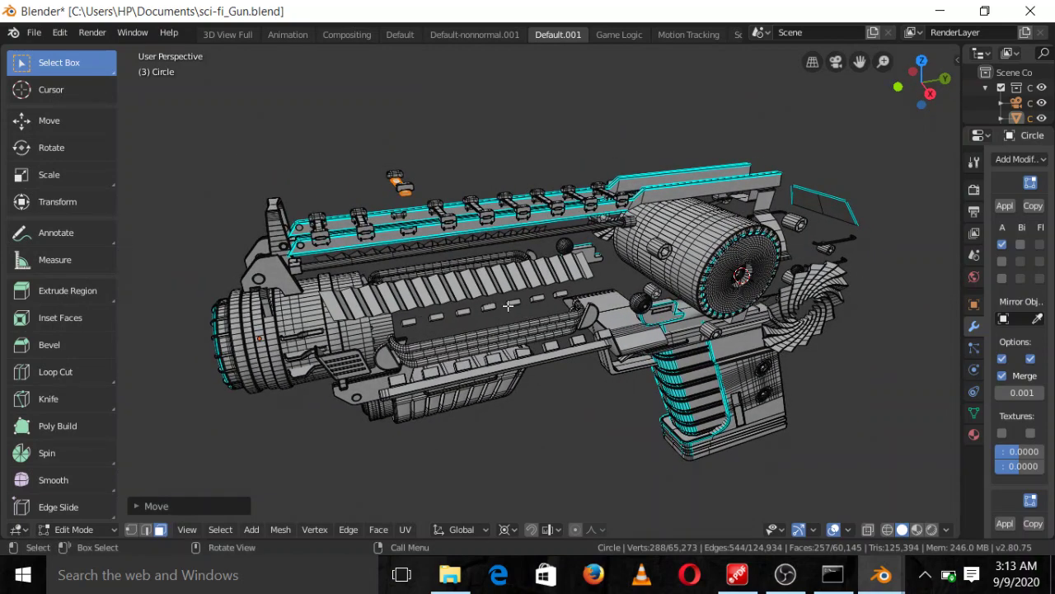
# Reveal the hidden outer body geometry of the gun.
pyautogui.press('alt')
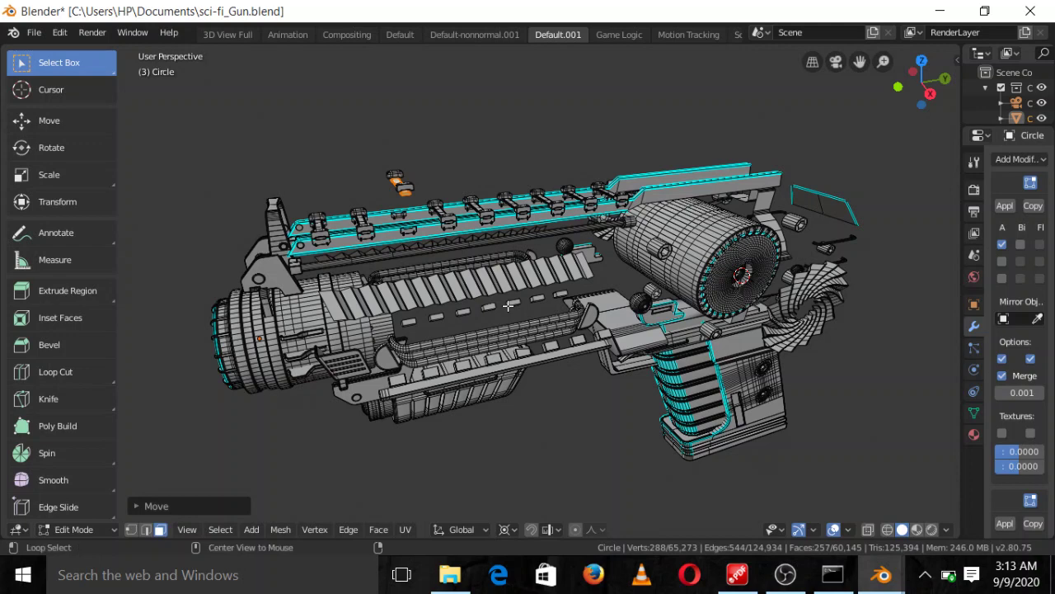
pyautogui.hotkey('alt', 'h')
pyautogui.moveTo(509, 306); pyautogui.dragTo(527, 297, button='middle')
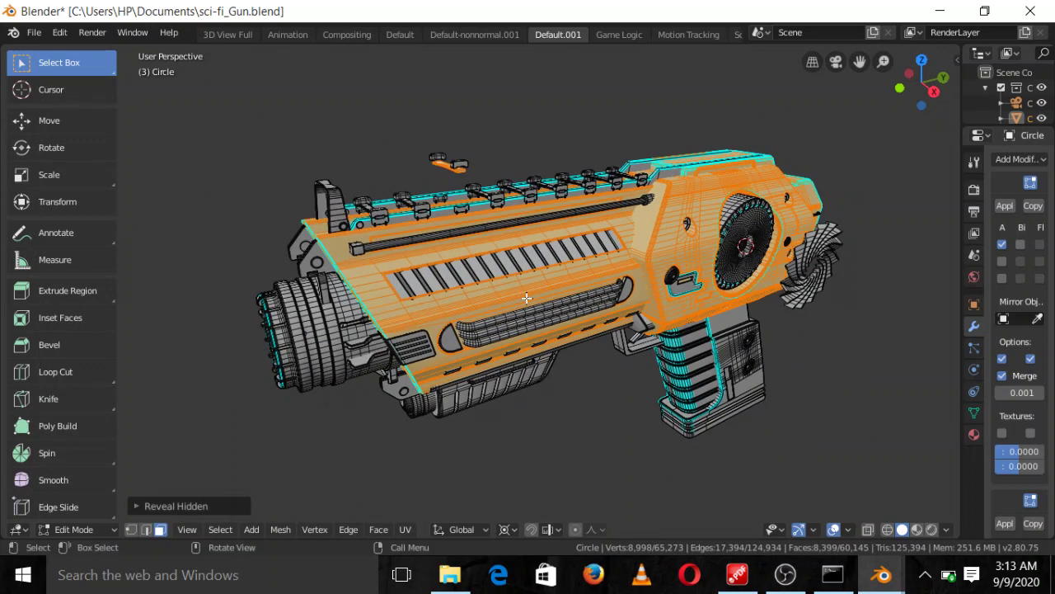
pyautogui.scroll(2, 527, 298)
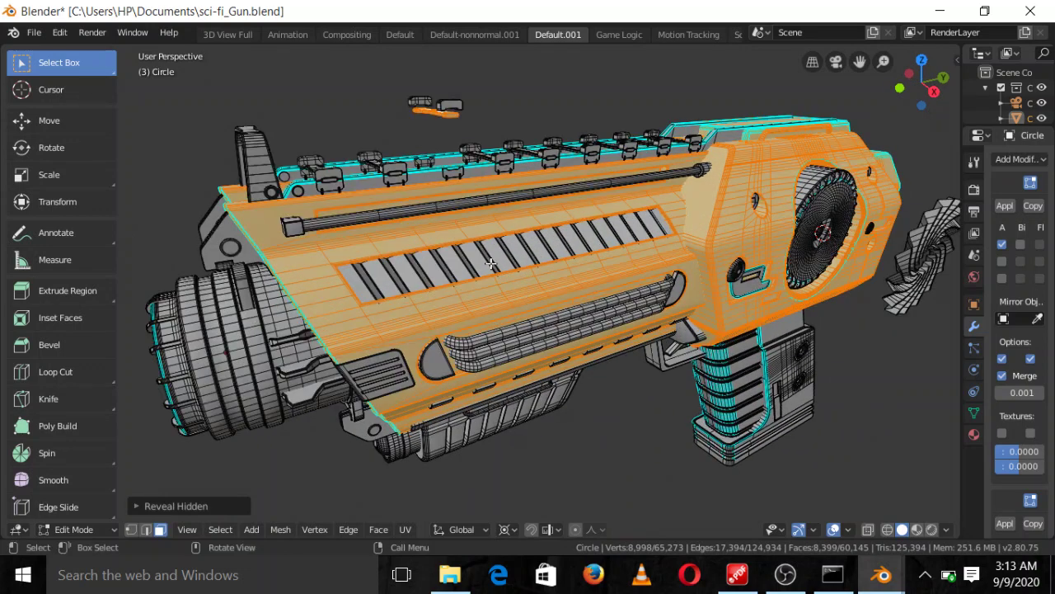
# Select the linked zigzag vent slats inside the body's side slot and raise them about 0.76 along the global Z axis.
pyautogui.click(491, 264)
pyautogui.press('l')
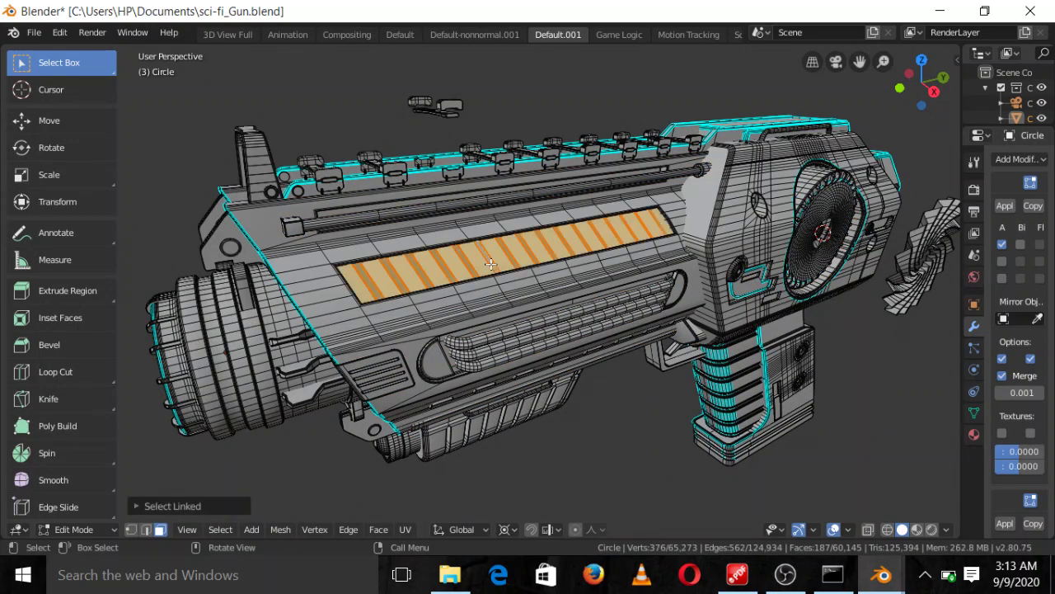
pyautogui.press('g')
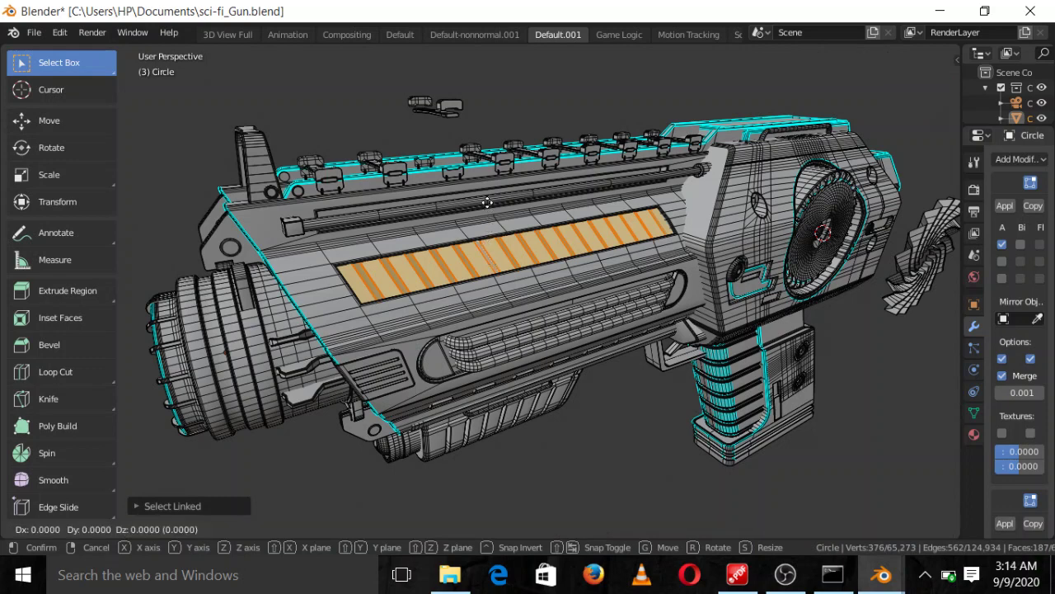
pyautogui.press('z')
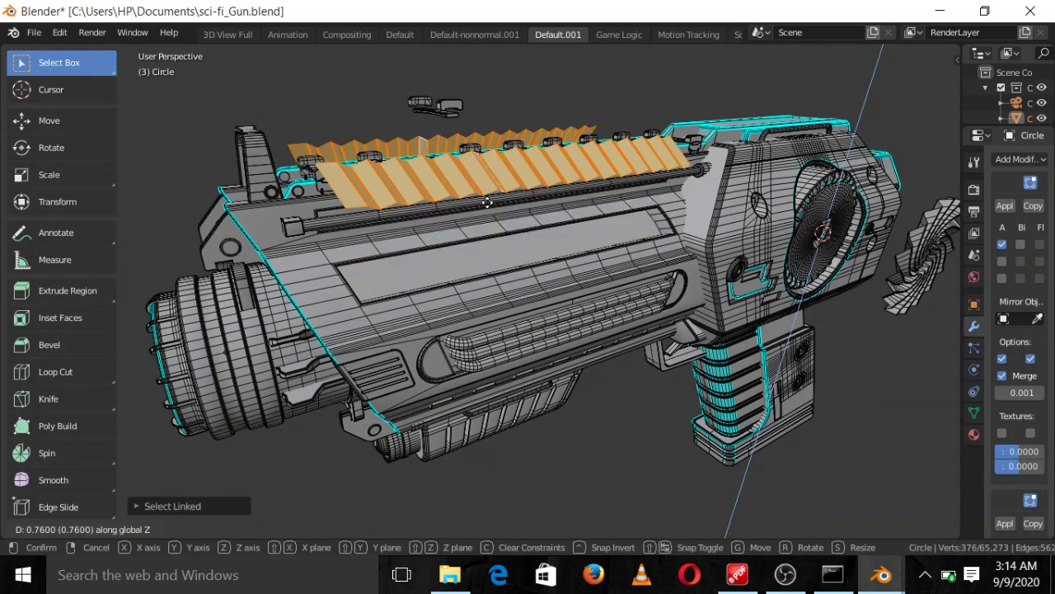
pyautogui.click(488, 202)
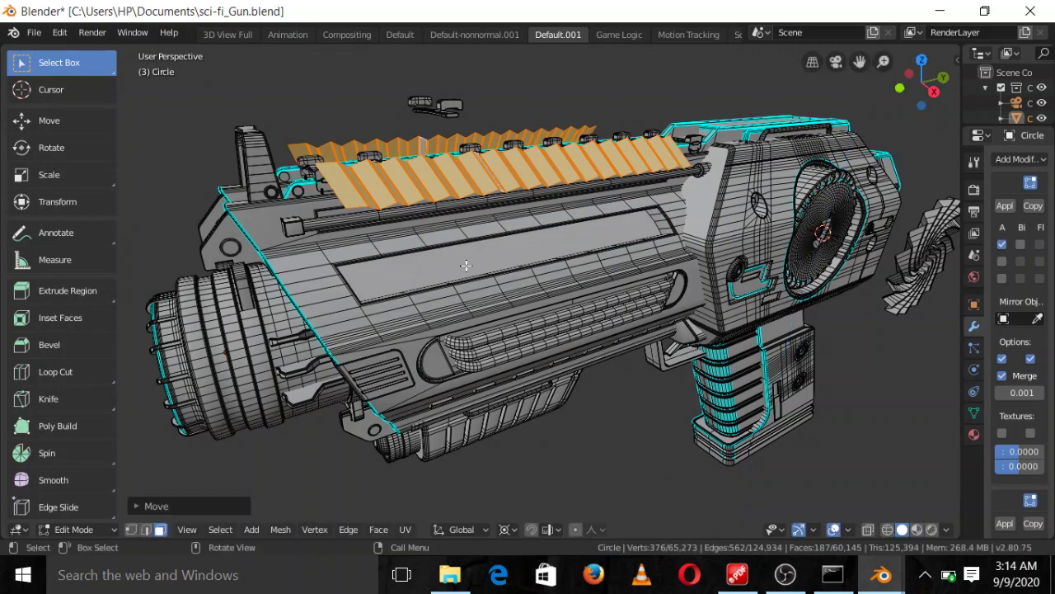
# Examine the raised zigzag slats, the empty side slot and the rear turbine housing from several angles.
pyautogui.scroll(3, 469, 269)
pyautogui.moveTo(437, 223); pyautogui.dragTo(399, 319, button='middle')
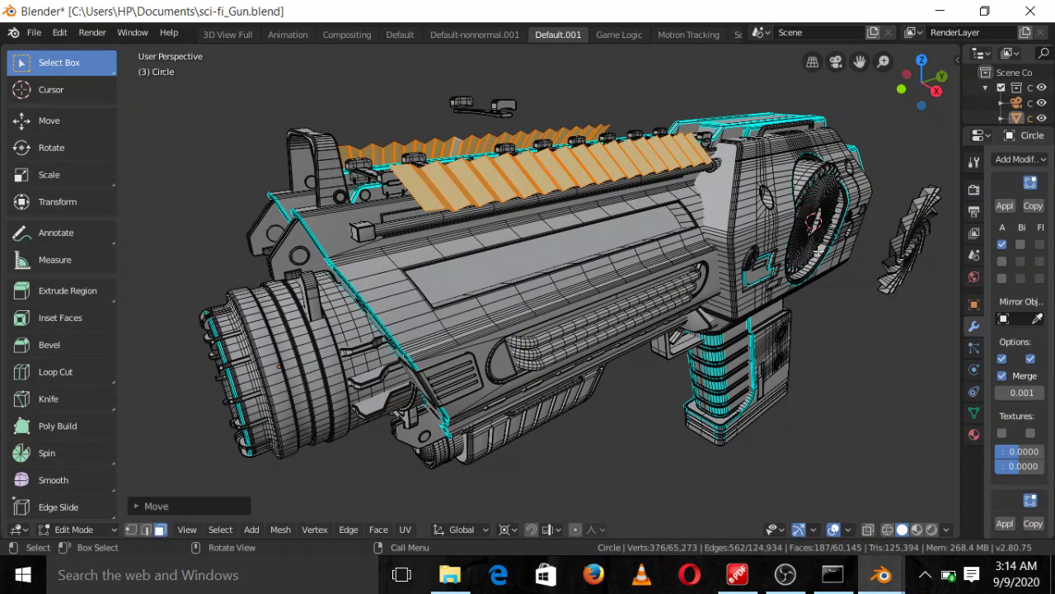
pyautogui.scroll(4, 819, 250)
pyautogui.moveTo(819, 250); pyautogui.dragTo(737, 178, button='middle')
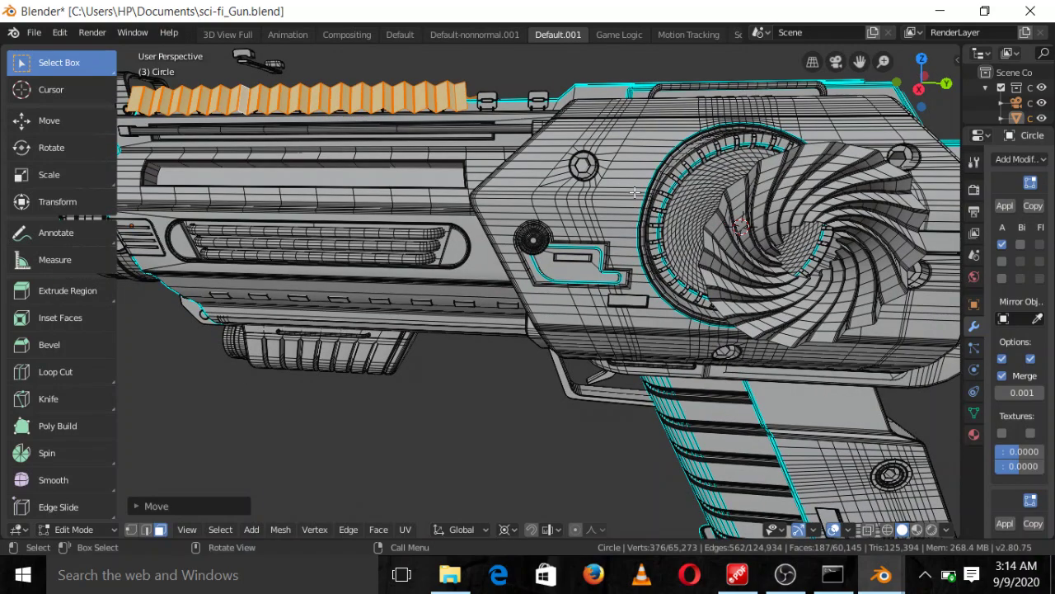
pyautogui.moveTo(635, 192); pyautogui.dragTo(256, 307, button='middle')
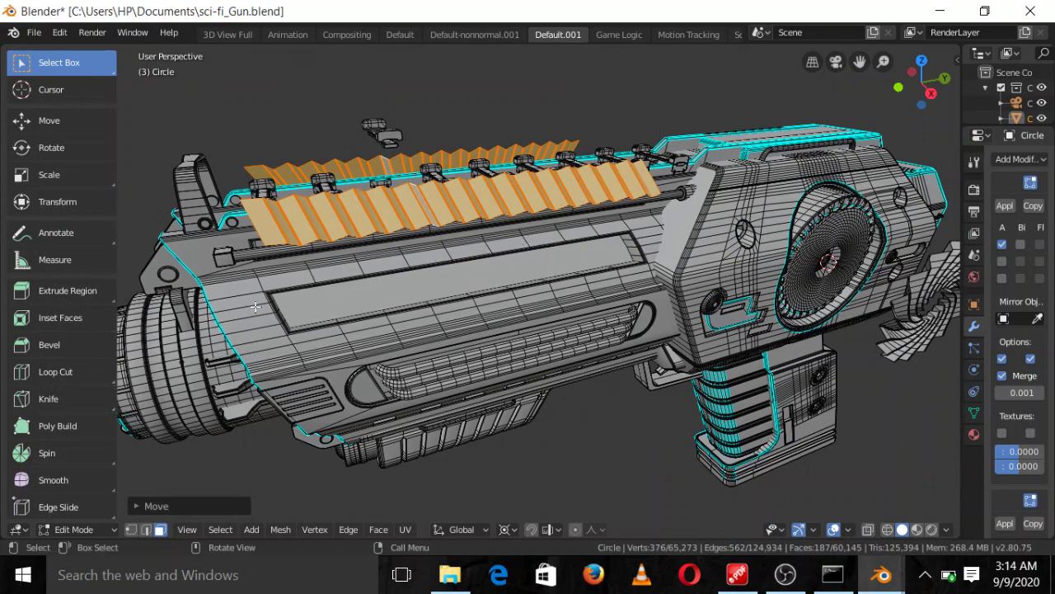
pyautogui.moveTo(347, 320); pyautogui.dragTo(375, 311, button='middle')
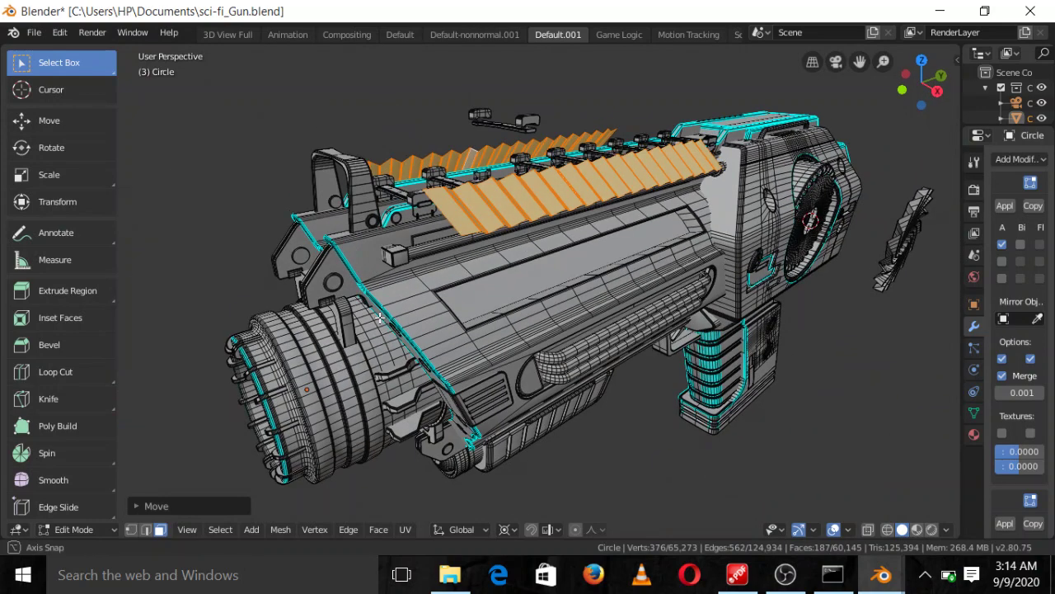
pyautogui.scroll(3, 382, 306)
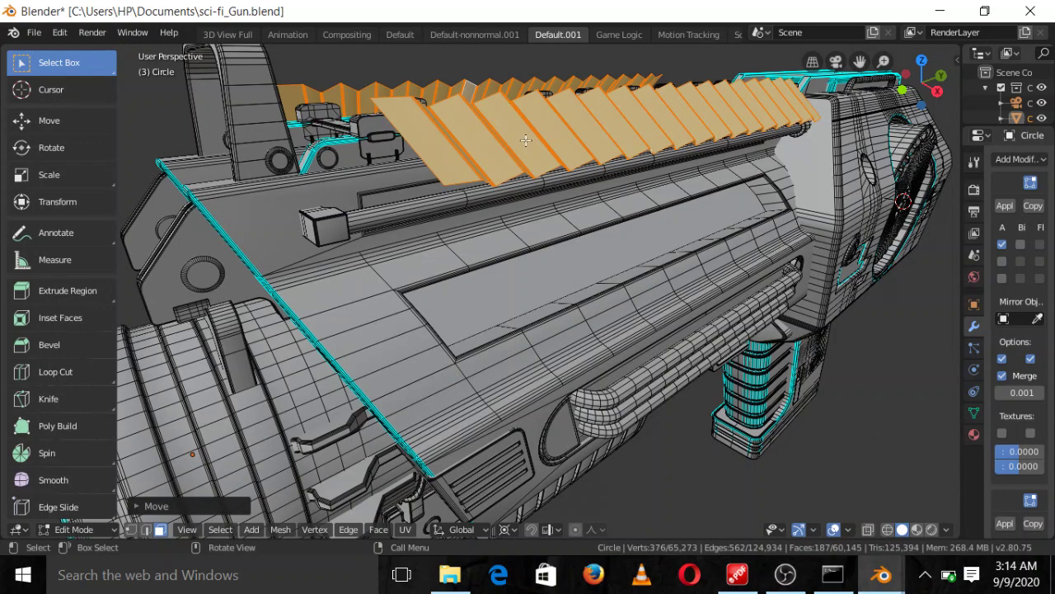
pyautogui.moveTo(505, 158); pyautogui.dragTo(512, 189, button='middle')
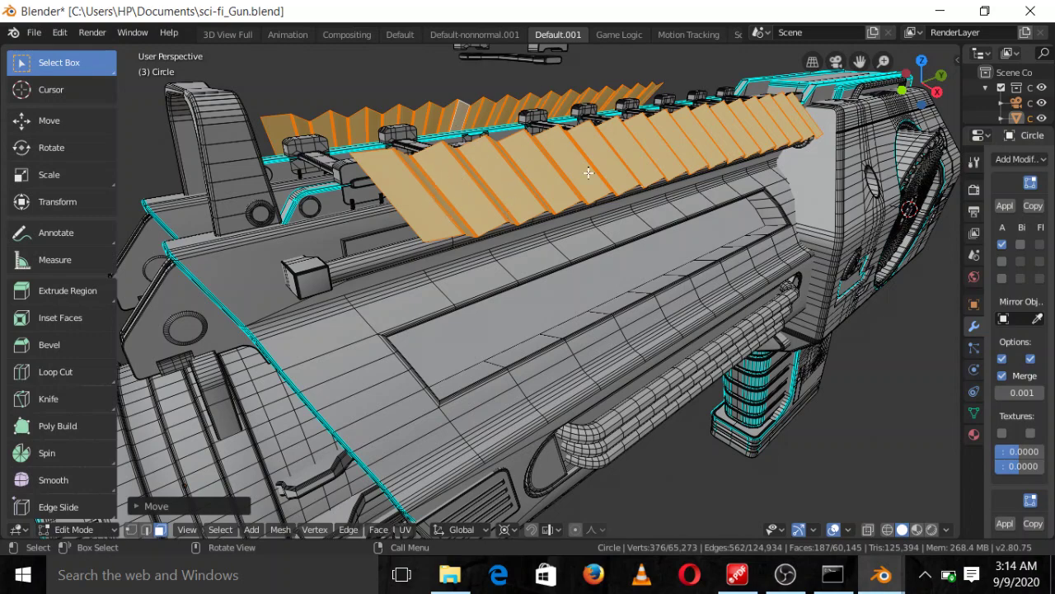
pyautogui.moveTo(620, 152); pyautogui.dragTo(565, 179, button='middle')
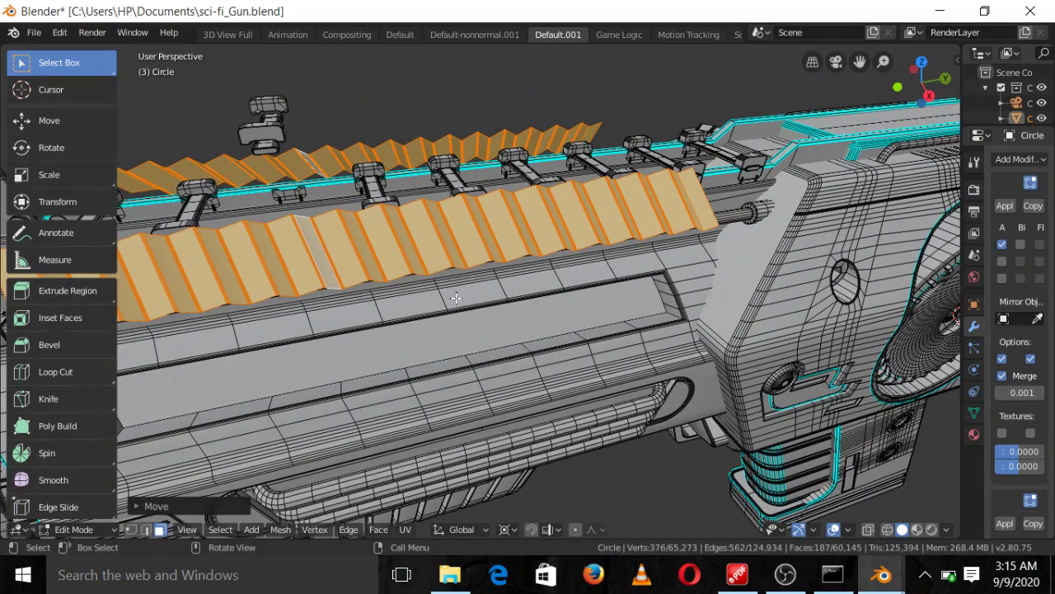
# Select the linked uppermost tube in the rounded side recess of the gun body.
pyautogui.scroll(-6, 467, 326)
pyautogui.moveTo(477, 336); pyautogui.dragTo(512, 309, button='middle')
pyautogui.scroll(3, 513, 321)
pyautogui.scroll(6, 512, 309)
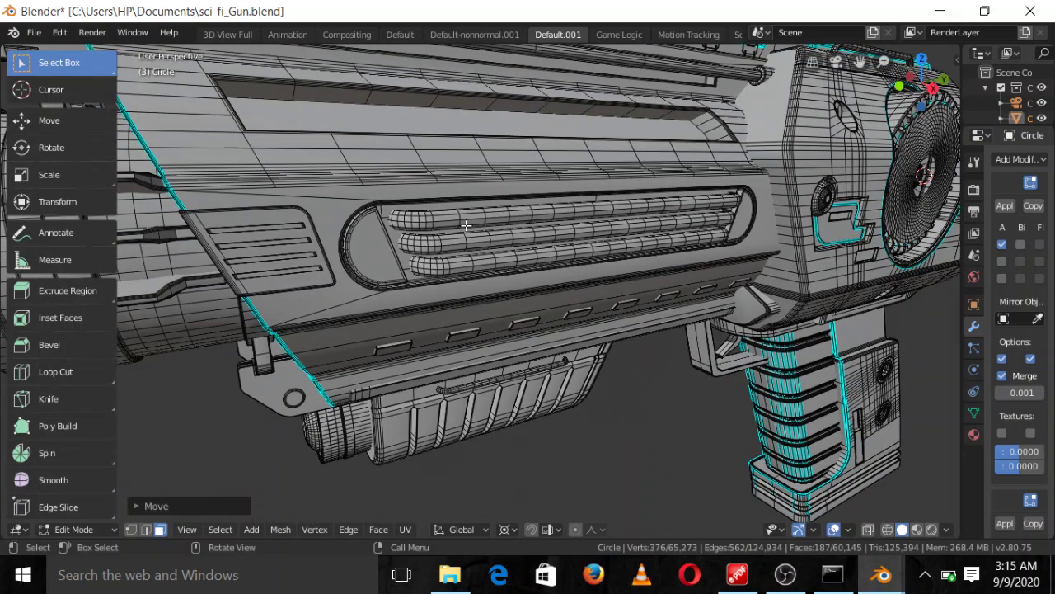
pyautogui.click(466, 224)
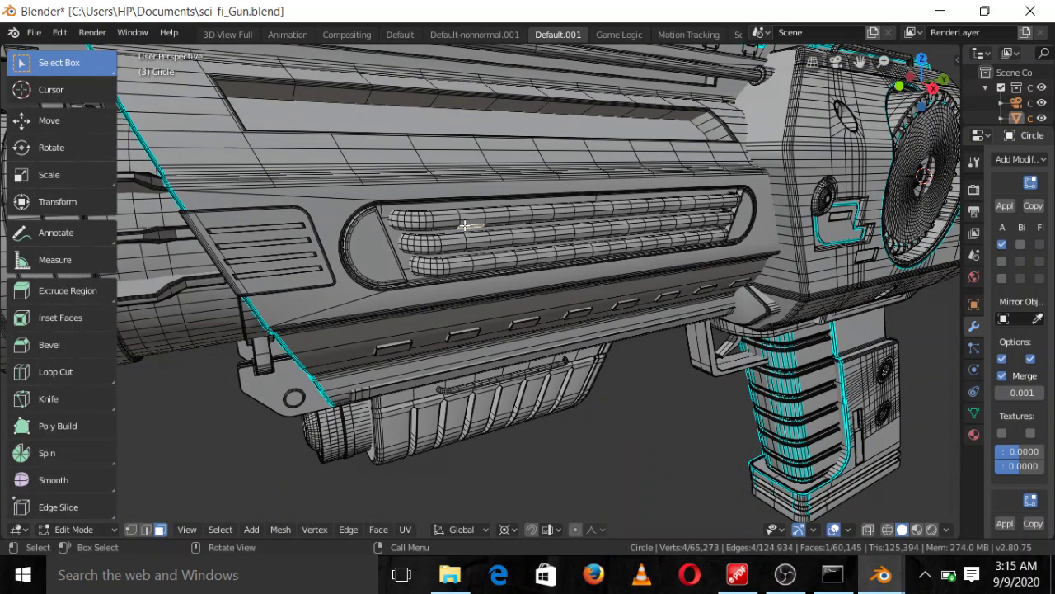
pyautogui.hotkey('ctrl', 'l')
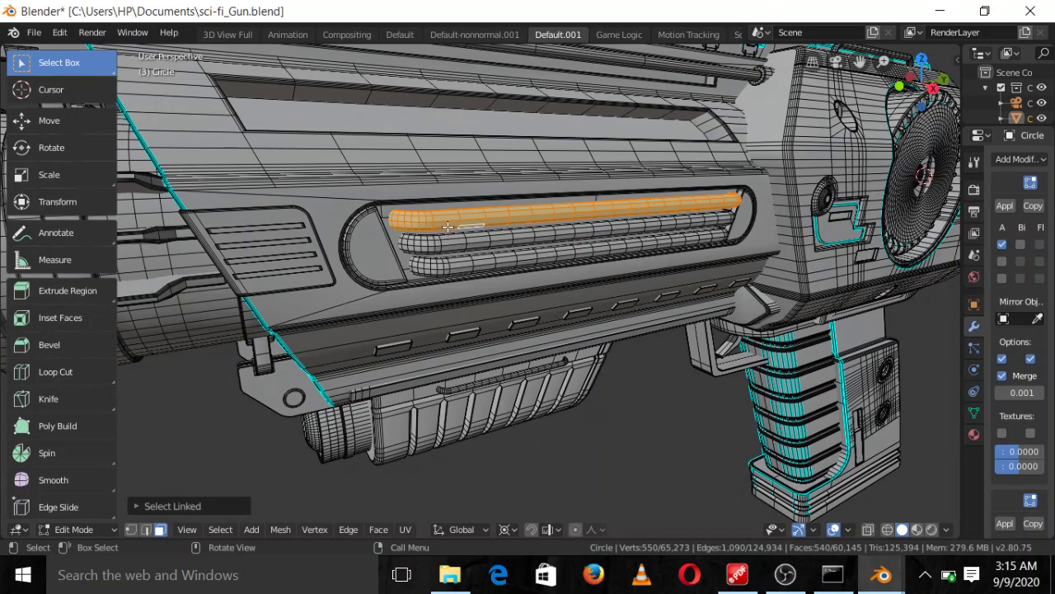
# Examine the three stacked tubes in the gun body's rounded side recess up close and from farther away.
pyautogui.moveTo(448, 223); pyautogui.dragTo(363, 244, button='middle')
pyautogui.scroll(3, 366, 245)
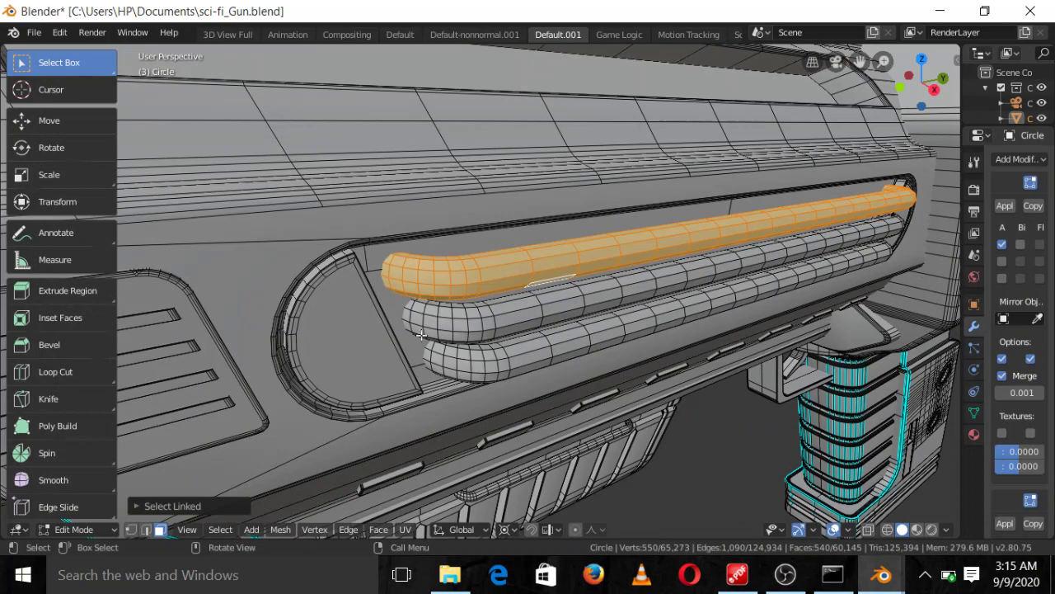
pyautogui.scroll(6, 422, 298)
pyautogui.scroll(-6, 422, 299)
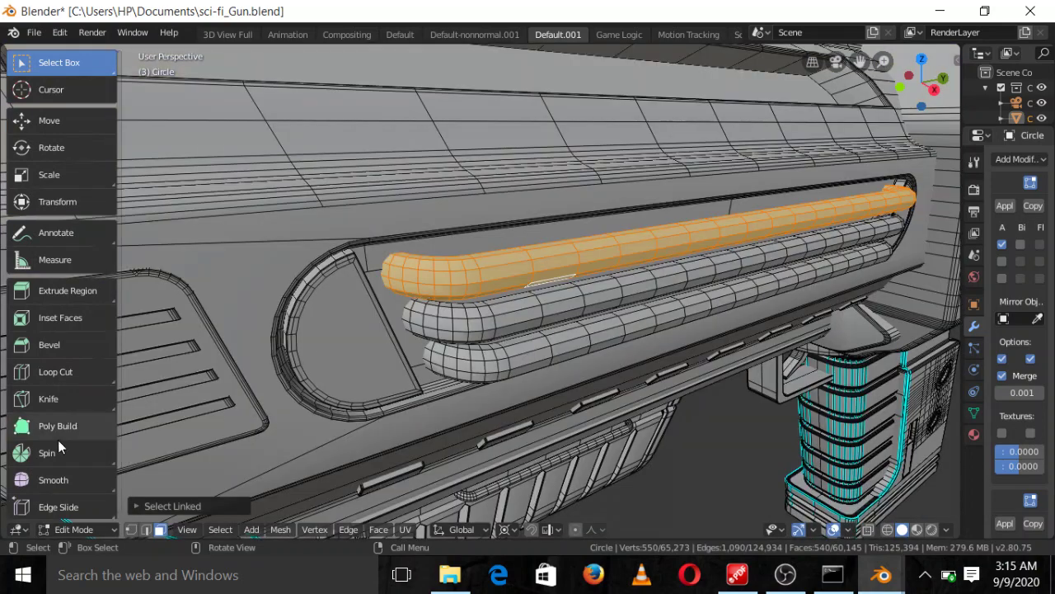
pyautogui.scroll(-3, 57, 445)
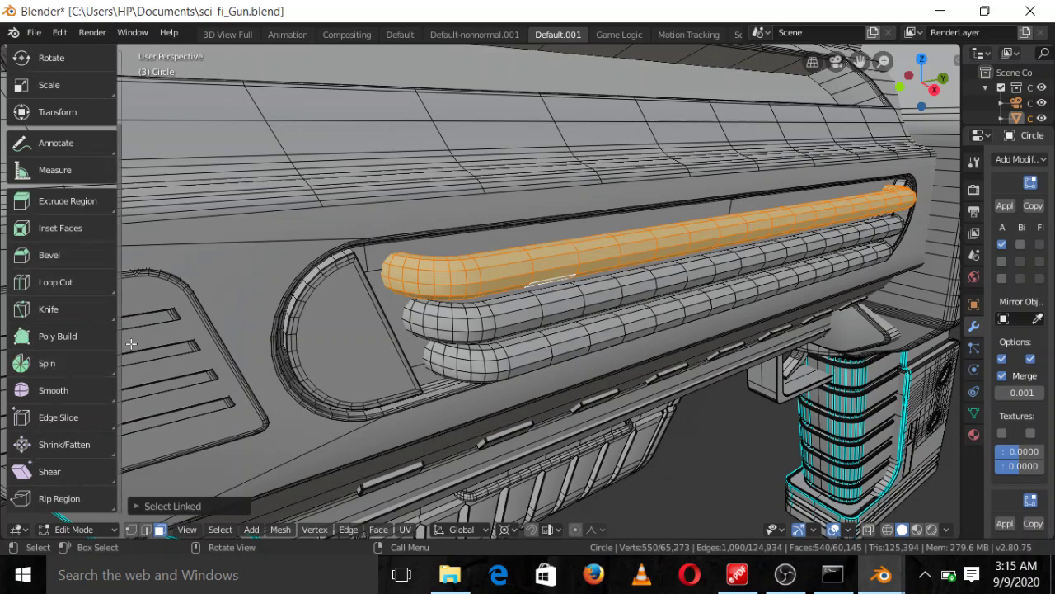
pyautogui.scroll(-5, 509, 252)
pyautogui.moveTo(508, 252); pyautogui.dragTo(580, 212, button='middle')
pyautogui.scroll(2, 535, 239)
pyautogui.scroll(-3, 580, 212)
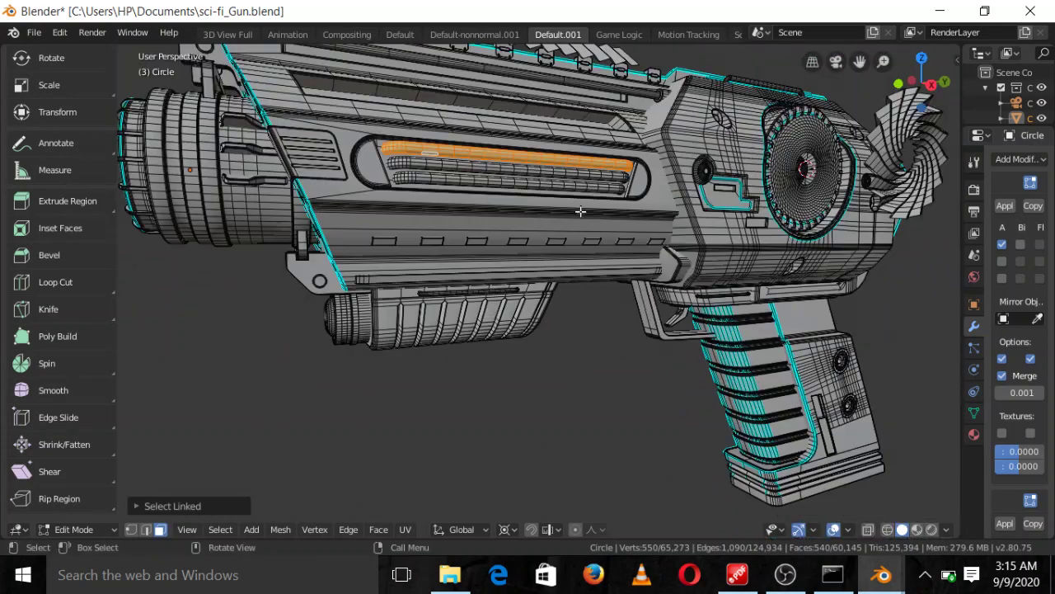
# Examine the muzzle barrel, the side body and the rear turbine housing from the front, side and rear.
pyautogui.scroll(-2, 579, 212)
pyautogui.moveTo(481, 256); pyautogui.dragTo(447, 231, button='middle')
pyautogui.scroll(2, 473, 254)
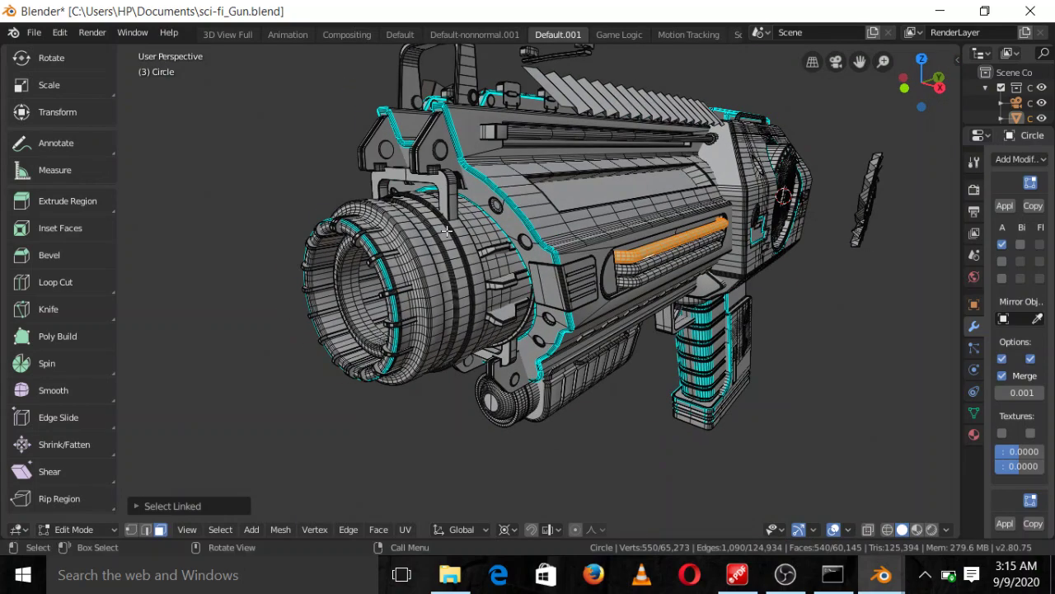
pyautogui.scroll(2, 447, 231)
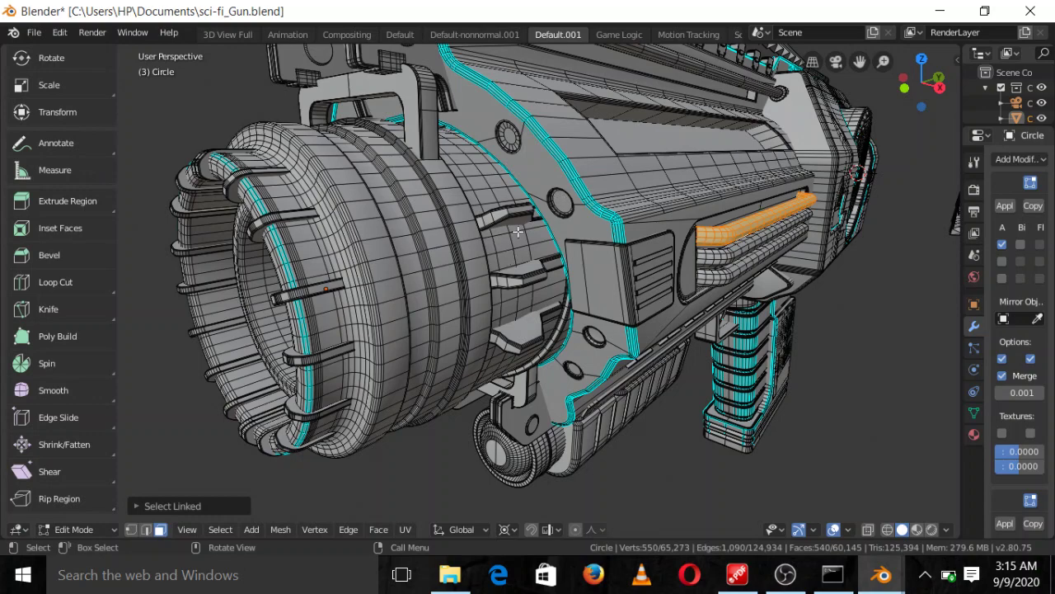
pyautogui.scroll(-5, 518, 231)
pyautogui.moveTo(517, 236); pyautogui.dragTo(431, 200, button='middle')
pyautogui.scroll(4, 444, 273)
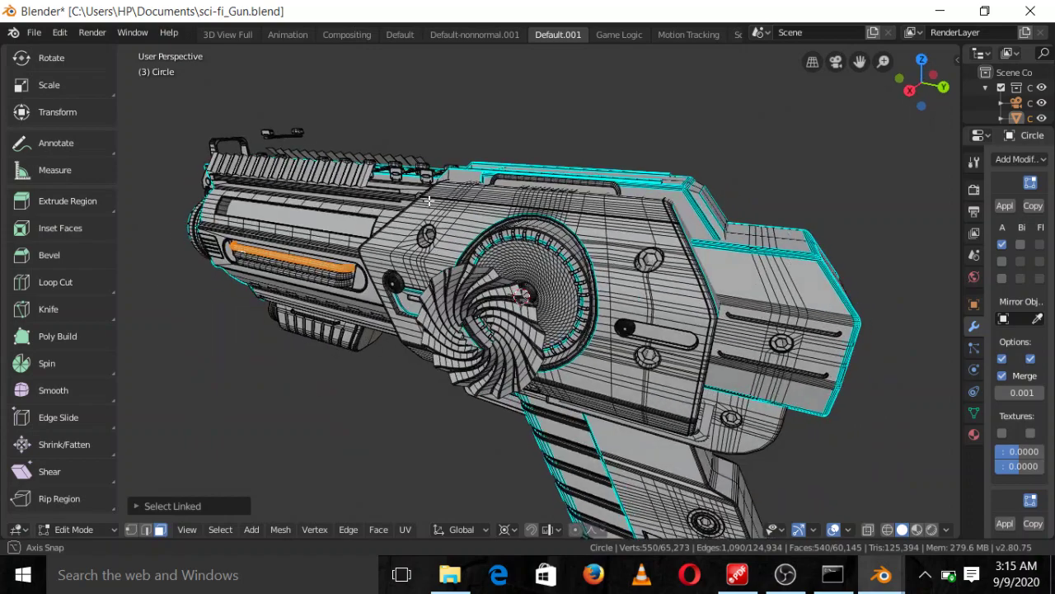
pyautogui.moveTo(631, 365); pyautogui.dragTo(482, 340, button='middle')
pyautogui.scroll(-5, 619, 295)
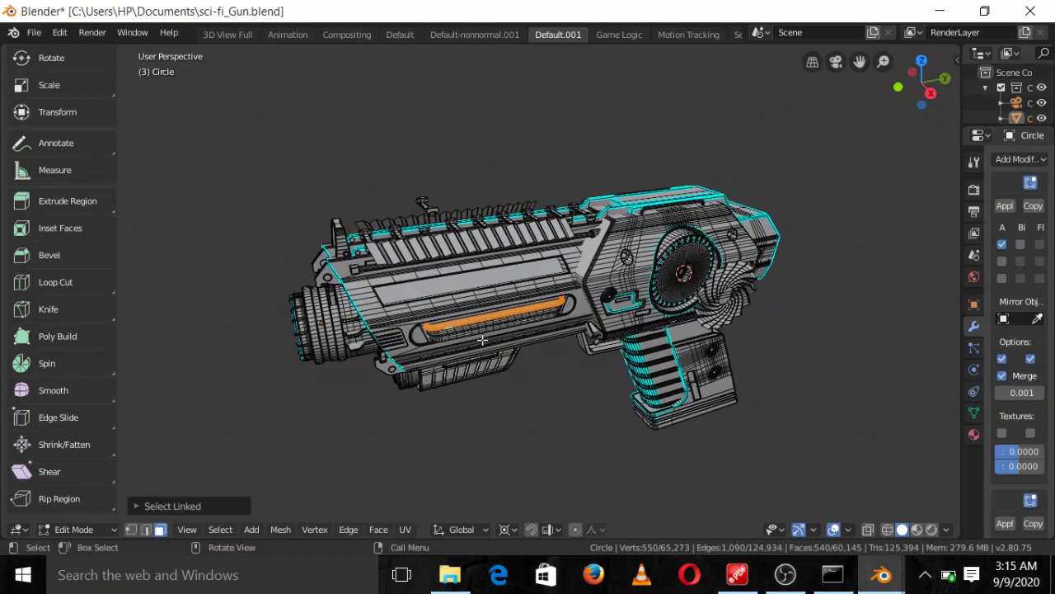
pyautogui.moveTo(516, 289); pyautogui.dragTo(595, 310, button='middle')
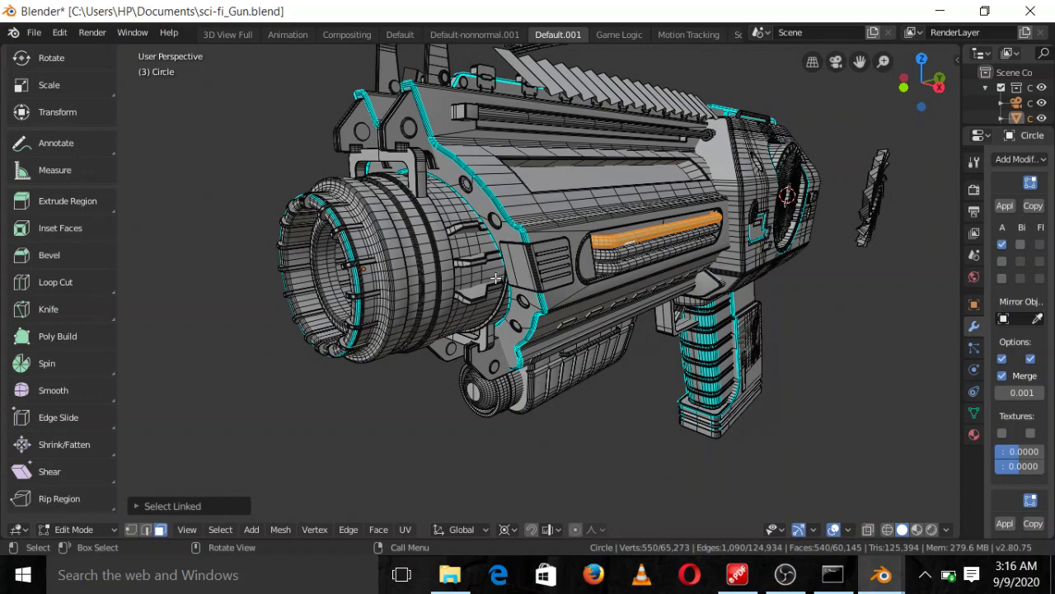
# Select the linked lowest bracket piece on the barrel behind the muzzle and try to move it out of place.
pyautogui.scroll(5, 495, 277)
pyautogui.click(441, 326)
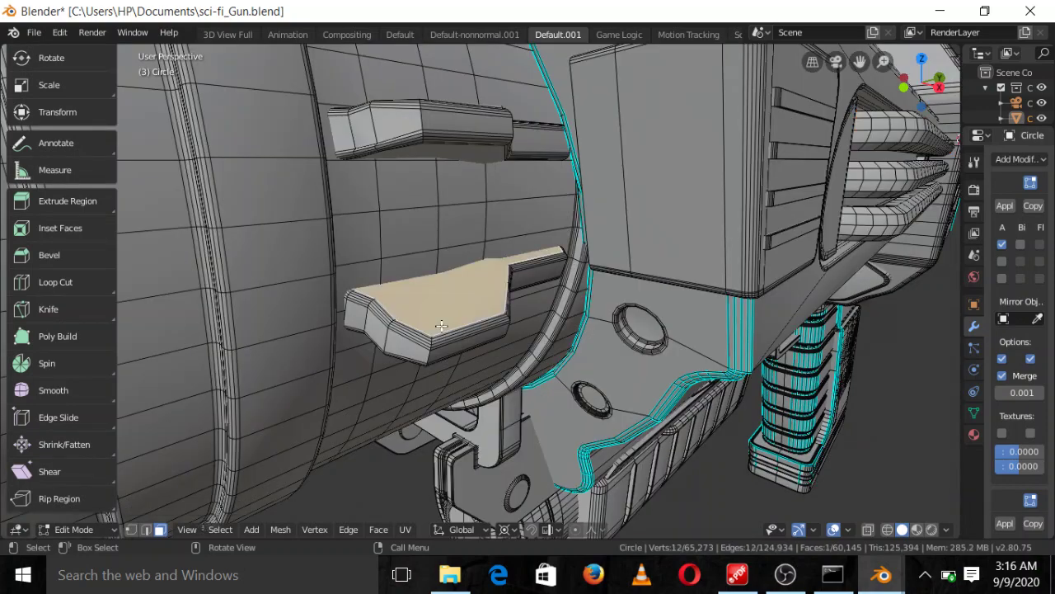
pyautogui.scroll(-5, 442, 321)
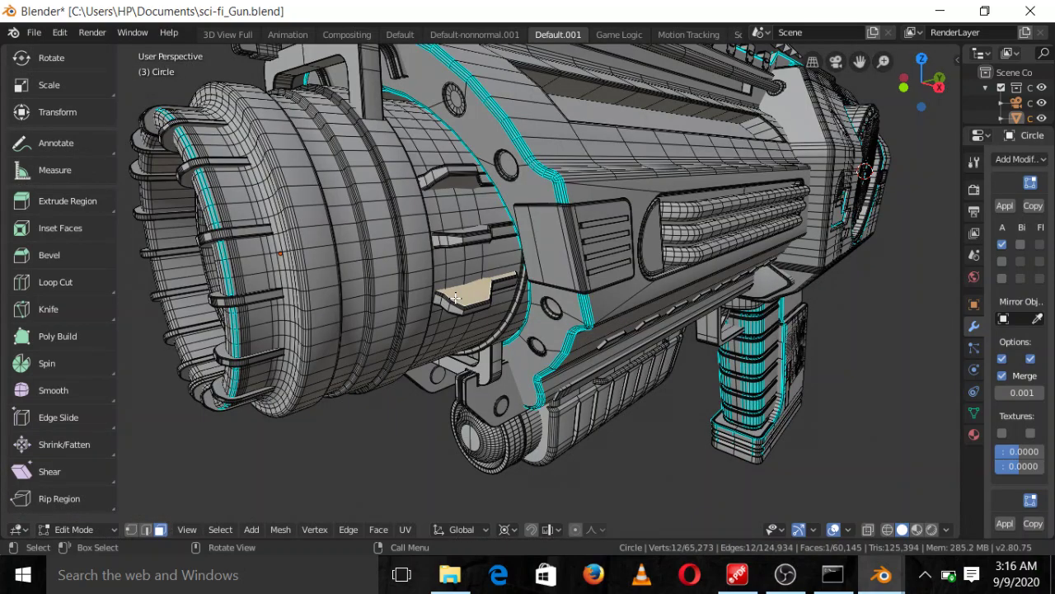
pyautogui.press('l')
pyautogui.scroll(5, 455, 297)
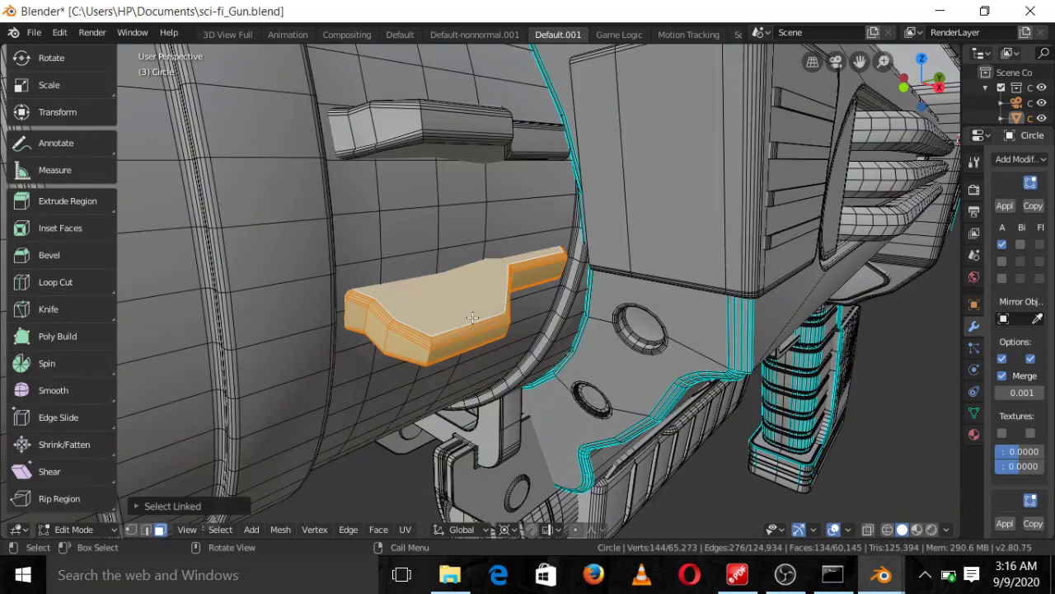
pyautogui.press('g')
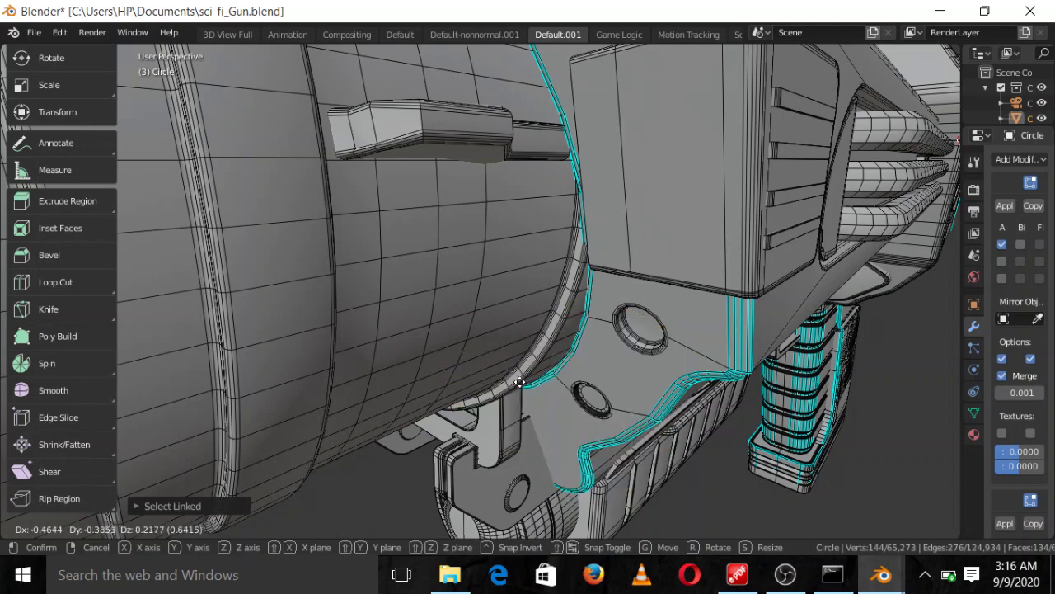
pyautogui.rightClick(530, 331)
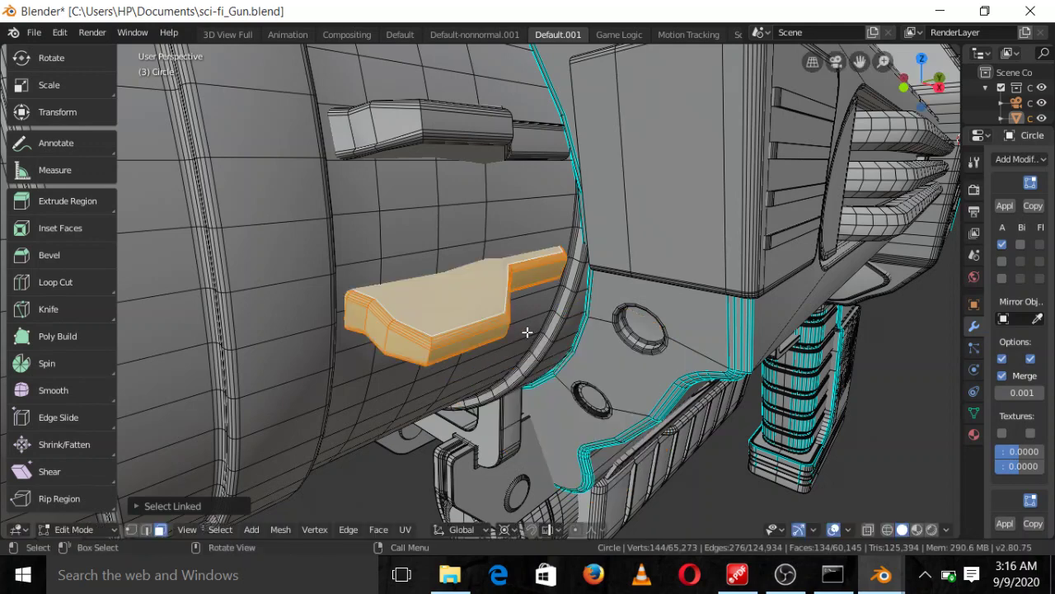
# Examine the whole gun from the front, side and above, including the top rail and the thin bar beside the rear cover.
pyautogui.scroll(-5, 528, 332)
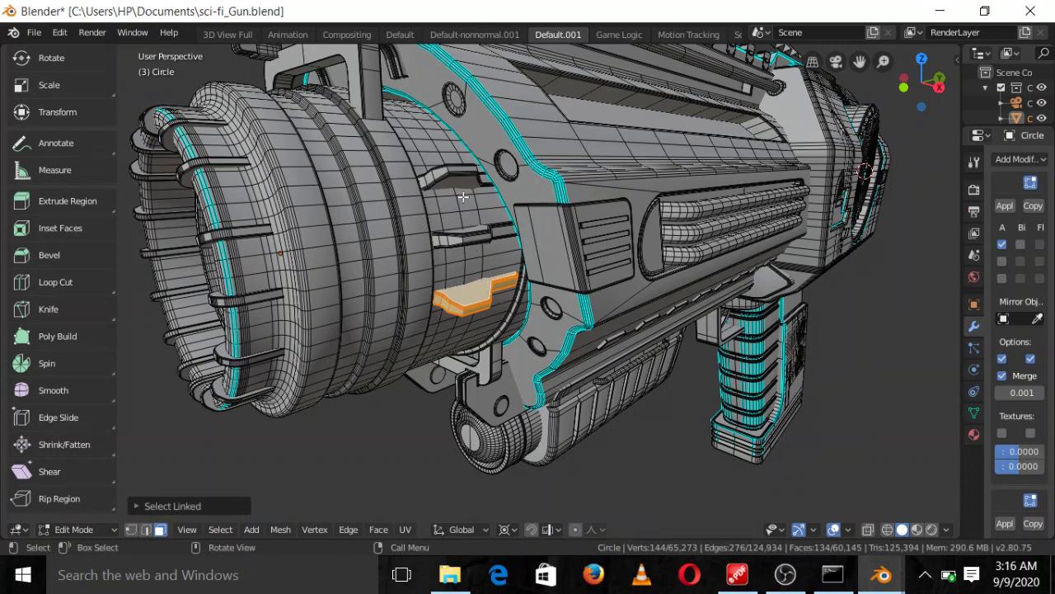
pyautogui.scroll(-4, 462, 270)
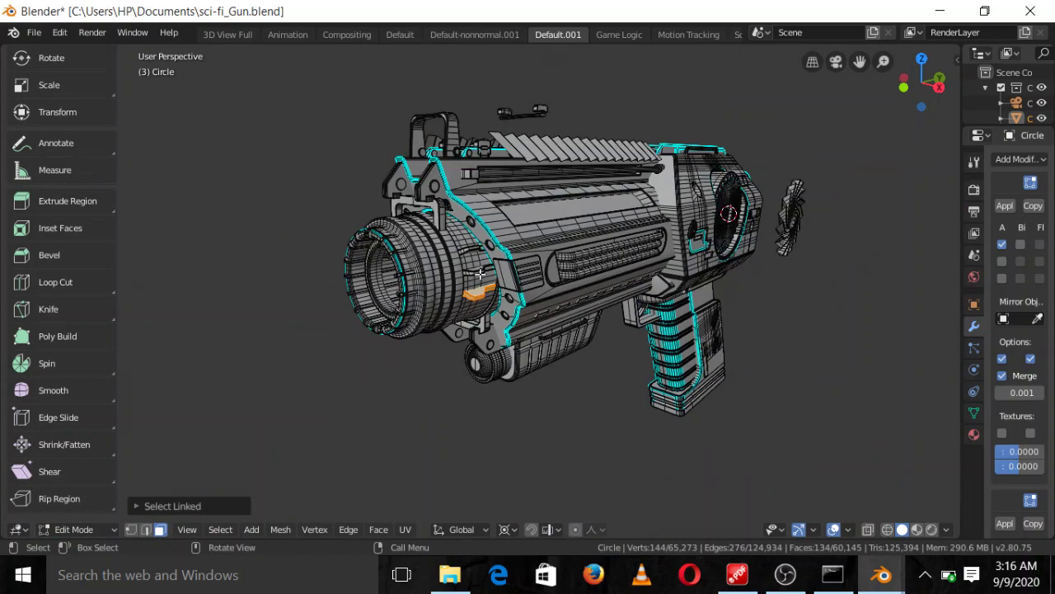
pyautogui.moveTo(482, 274); pyautogui.dragTo(648, 292, button='middle')
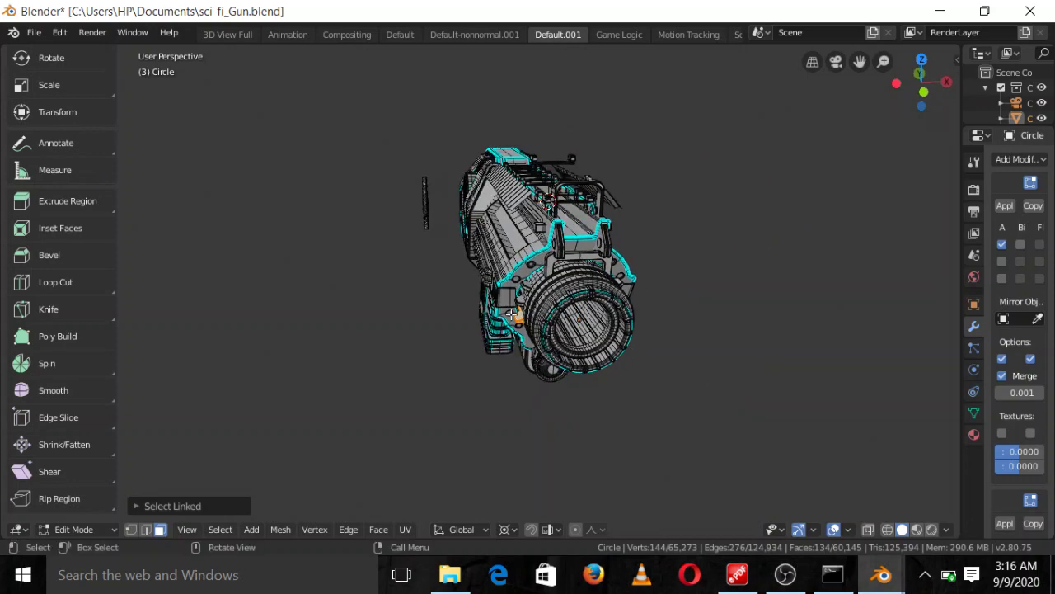
pyautogui.moveTo(511, 316); pyautogui.dragTo(421, 328, button='middle')
pyautogui.scroll(2, 421, 322)
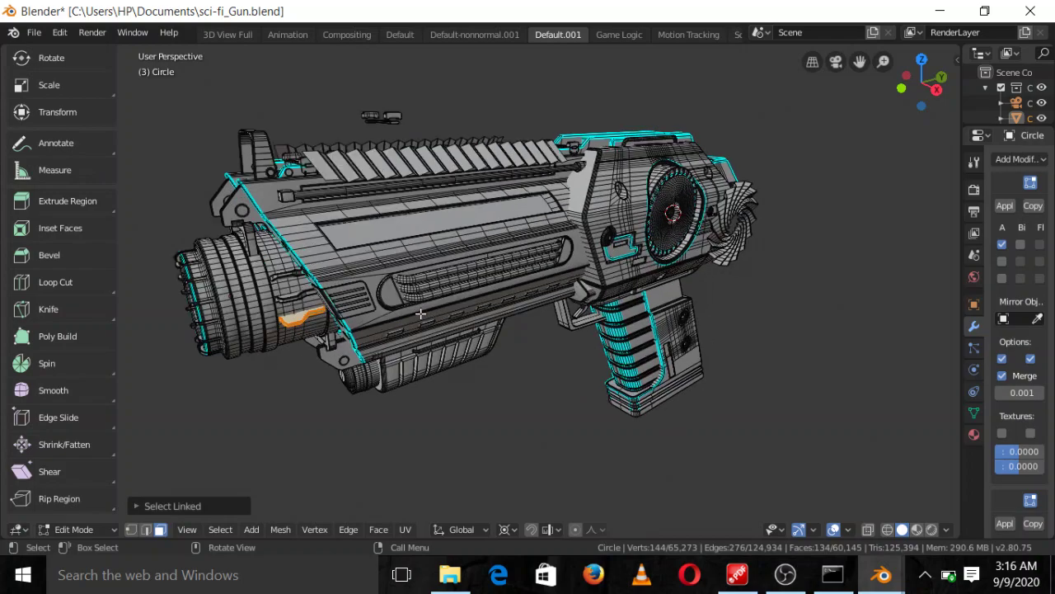
pyautogui.moveTo(503, 357); pyautogui.dragTo(351, 406, button='middle')
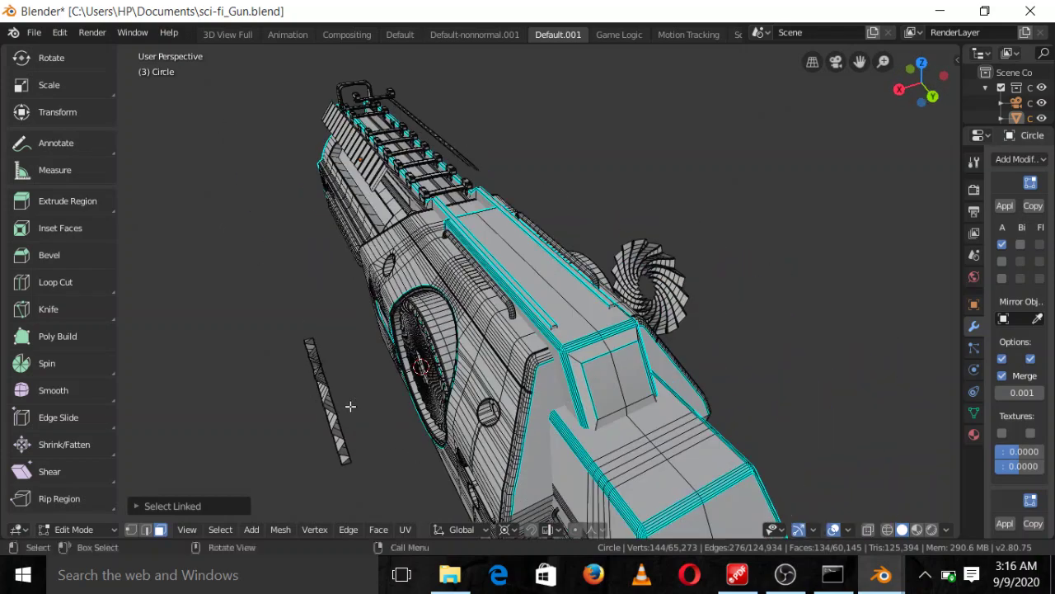
pyautogui.scroll(2, 503, 263)
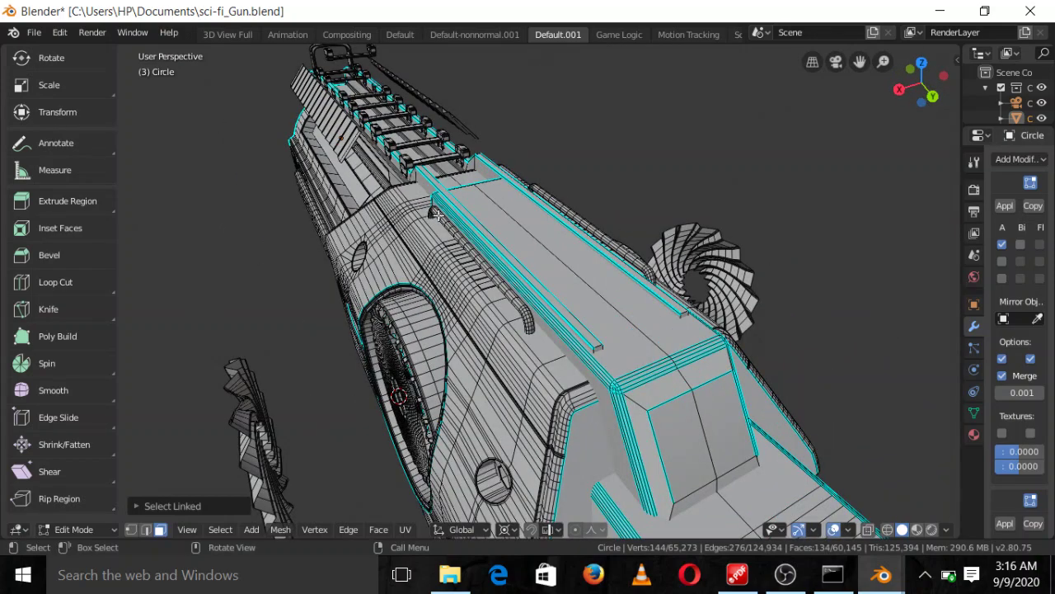
pyautogui.moveTo(318, 218); pyautogui.dragTo(270, 245, button='middle')
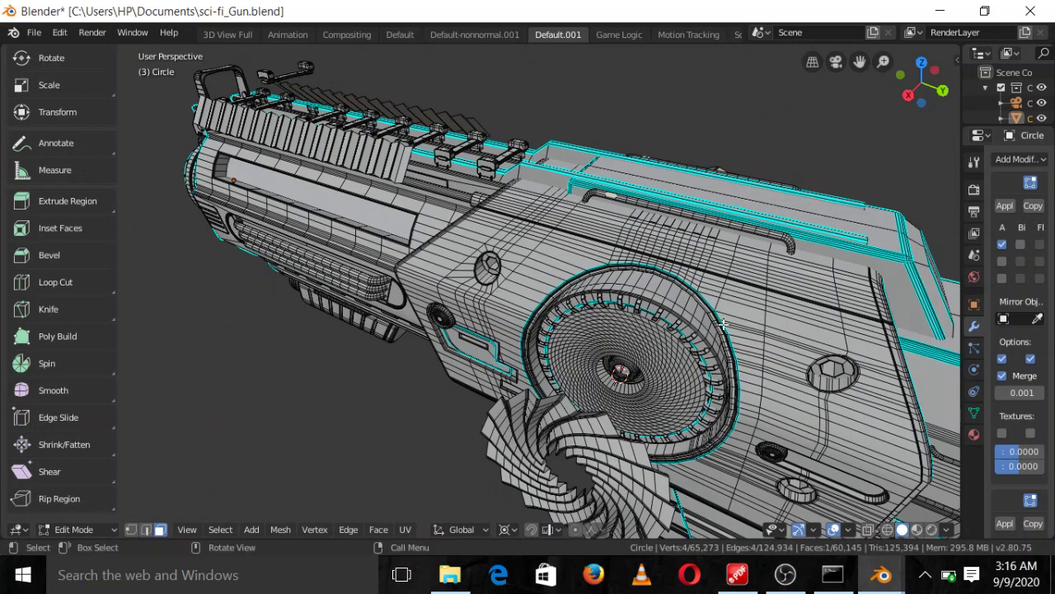
# Examine the recessed hex bolt and inset panel beside the turbine, and review the complete gun from several angles.
pyautogui.moveTo(603, 327); pyautogui.dragTo(544, 231, button='middle')
pyautogui.scroll(4, 538, 232)
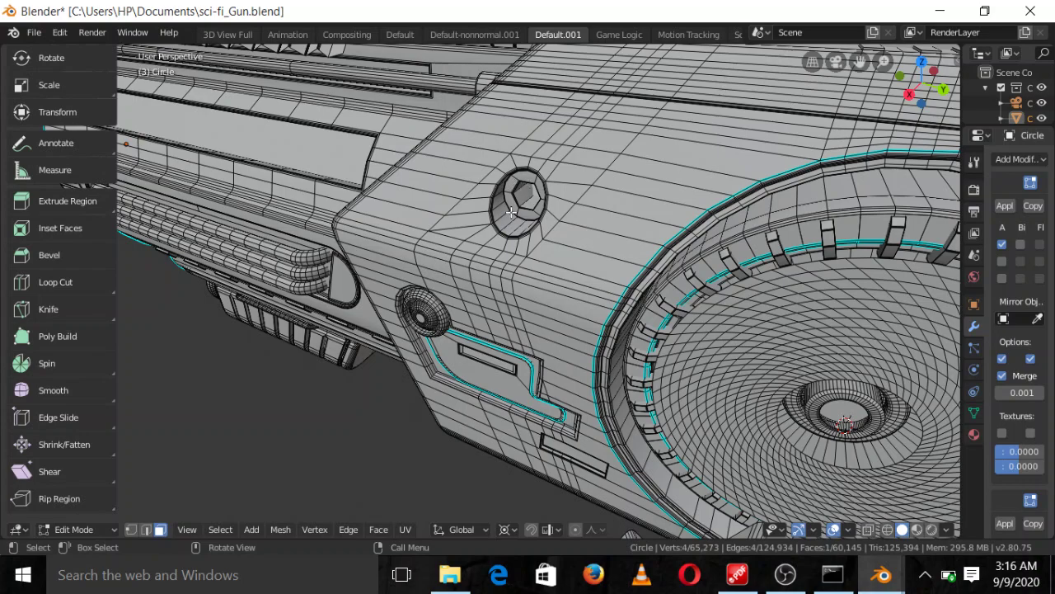
pyautogui.moveTo(548, 198); pyautogui.dragTo(455, 222, button='middle')
pyautogui.scroll(-3, 480, 204)
pyautogui.moveTo(587, 338); pyautogui.dragTo(563, 353, button='middle')
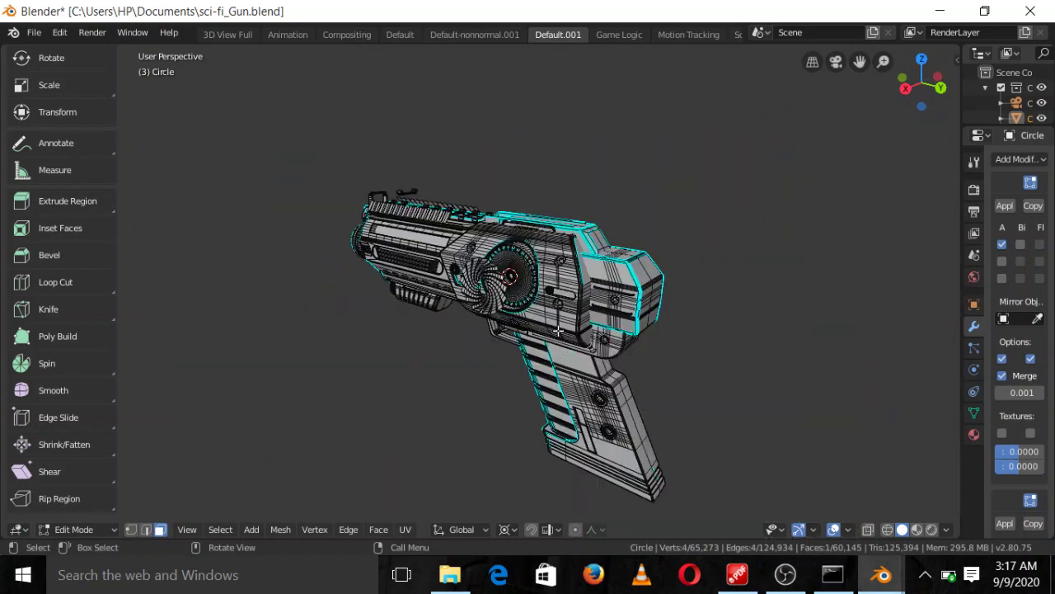
pyautogui.moveTo(631, 406); pyautogui.dragTo(780, 400, button='middle')
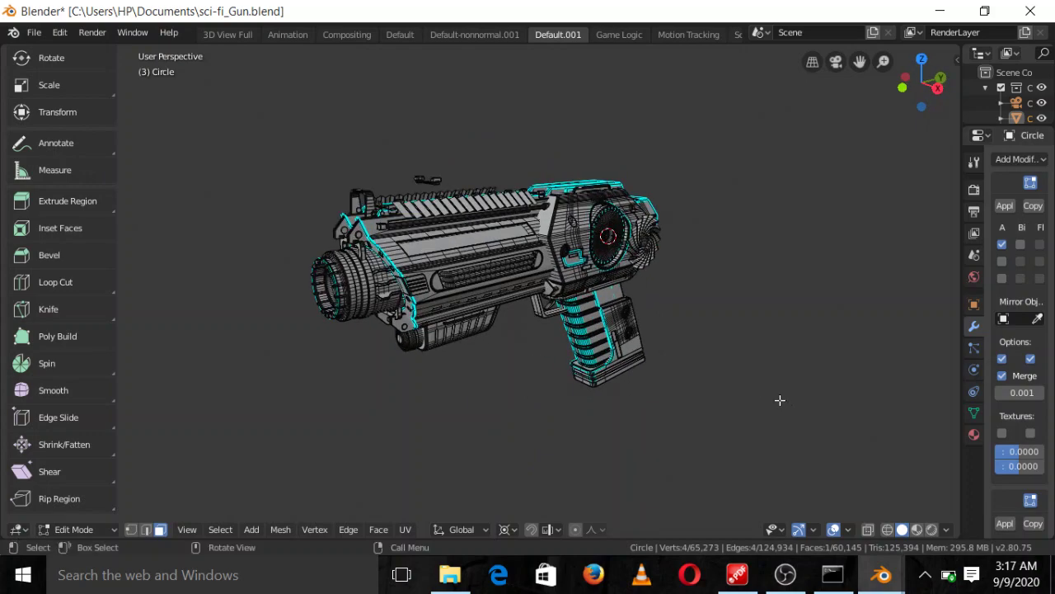
pyautogui.moveTo(589, 308); pyautogui.dragTo(533, 324, button='middle')
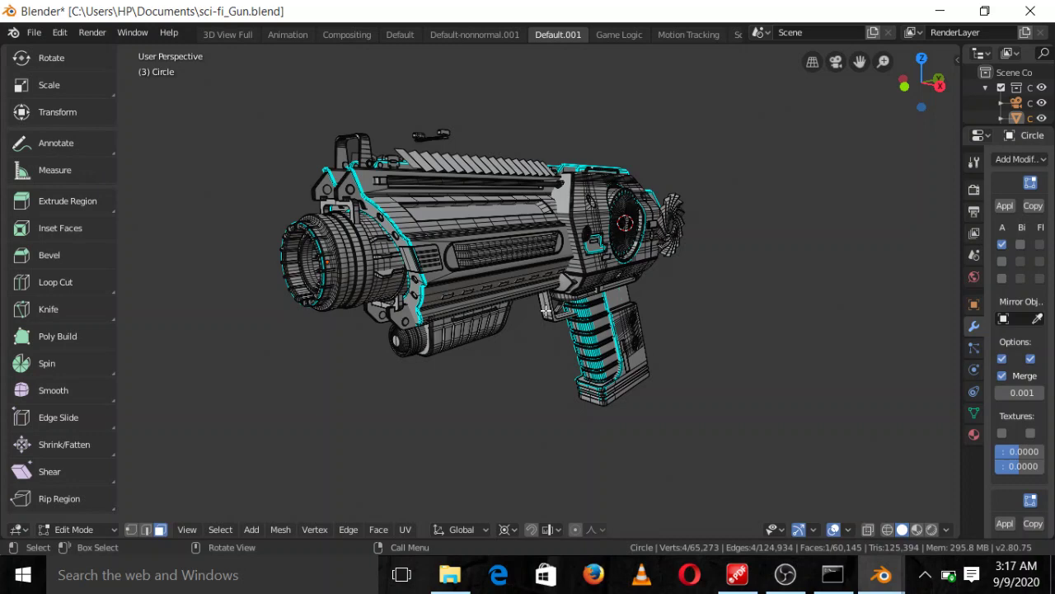
pyautogui.moveTo(662, 235); pyautogui.dragTo(588, 233, button='middle')
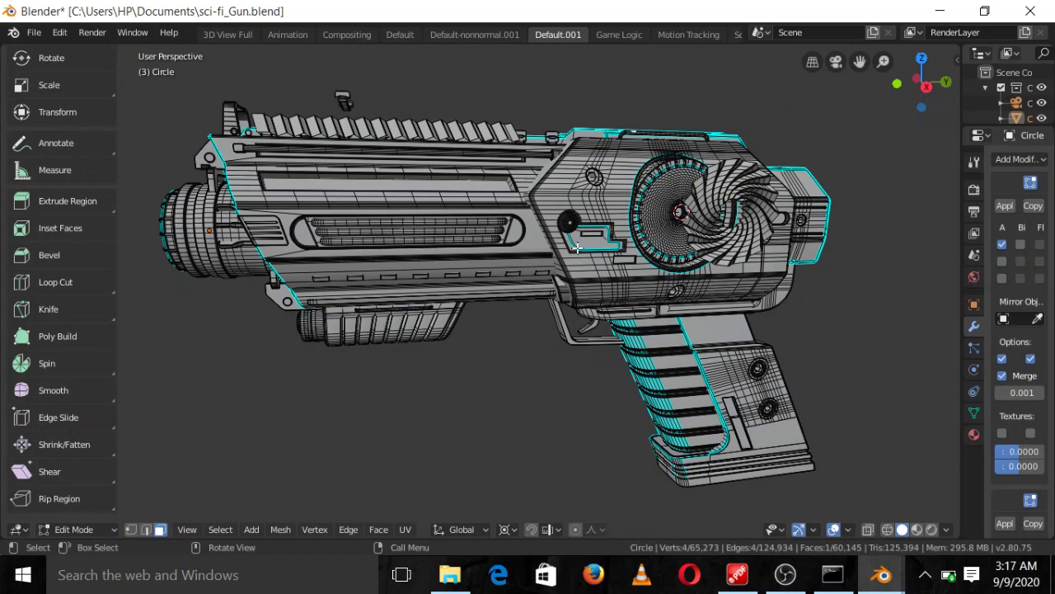
pyautogui.moveTo(577, 249); pyautogui.dragTo(592, 249, button='middle')
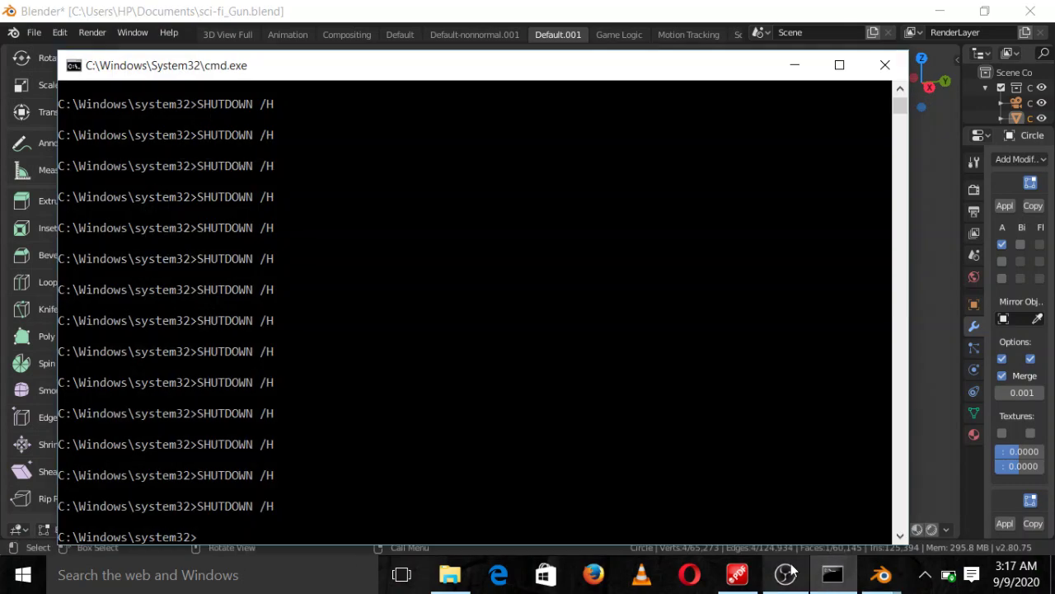
pyautogui.click(785, 574)
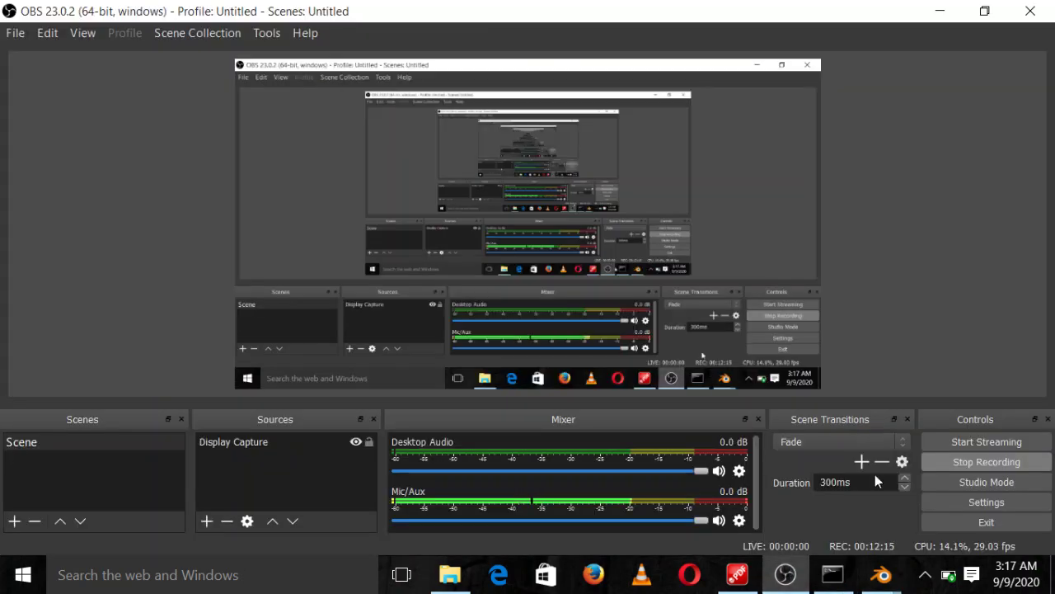